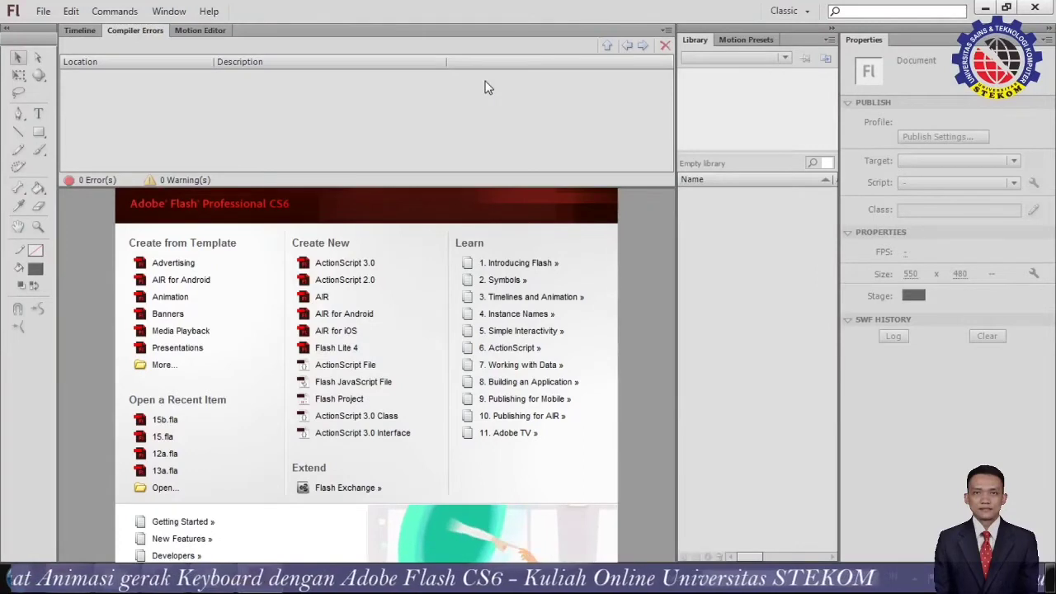
Show the Timeline and create a new ActionScript 2.0 document.
click(79, 30)
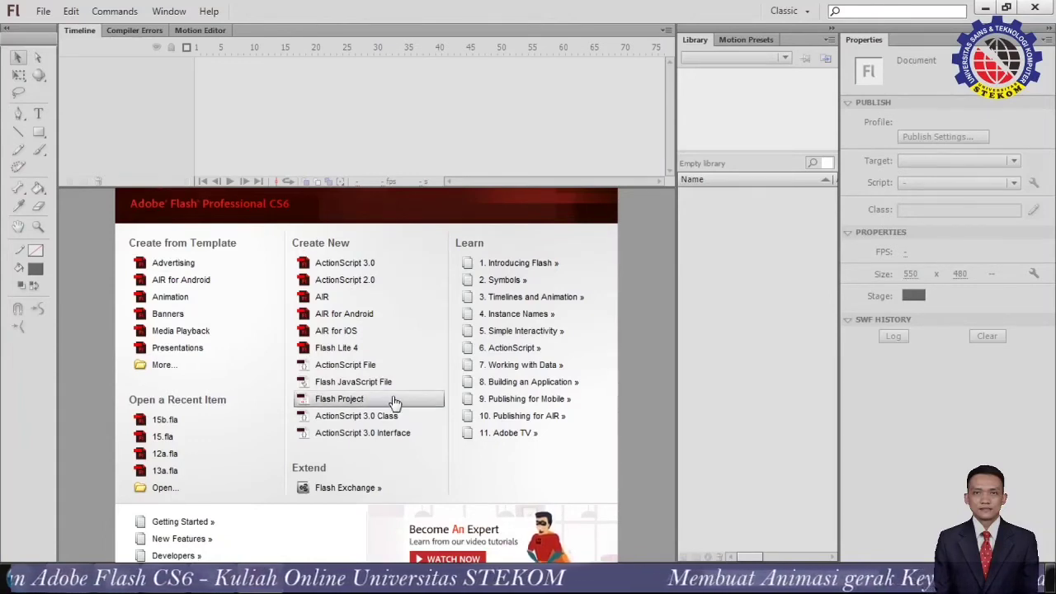
click(363, 280)
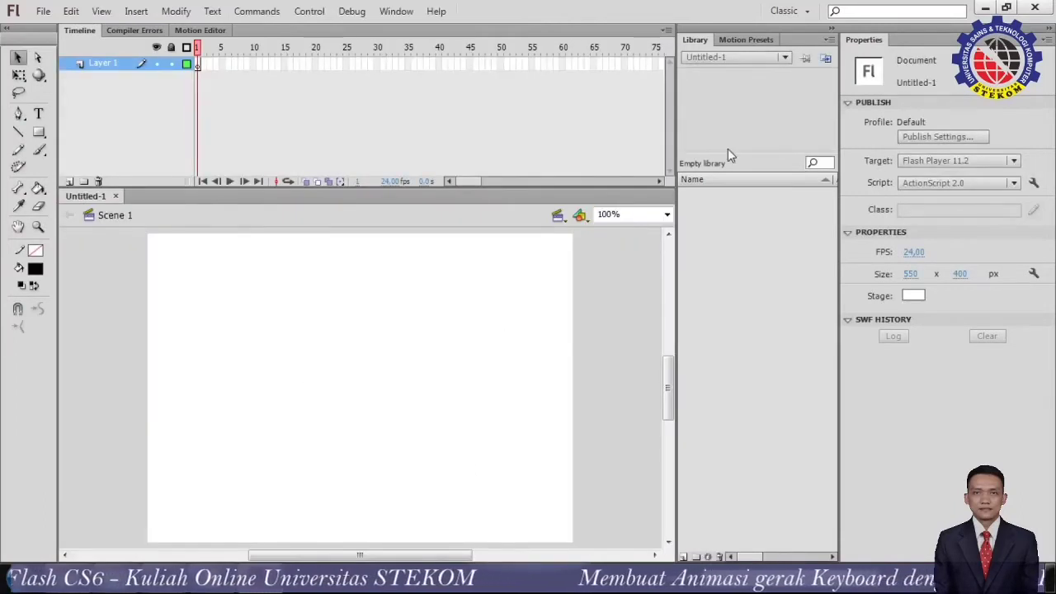
Draw a circle about 142 px in diameter, without stroke and filled with the green radial gradient, near the stage's centre.
click(35, 268)
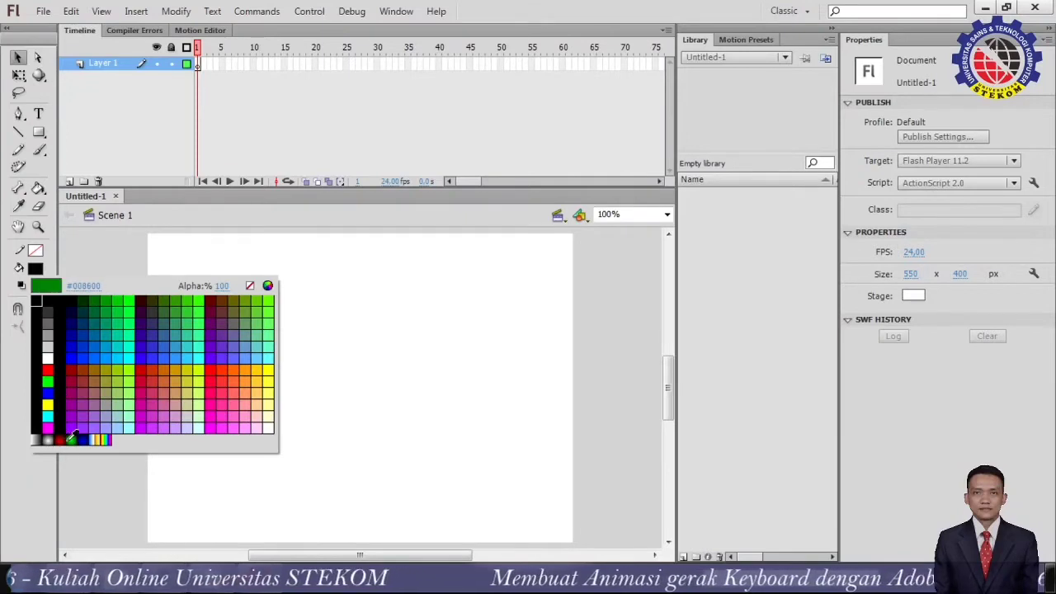
click(77, 439)
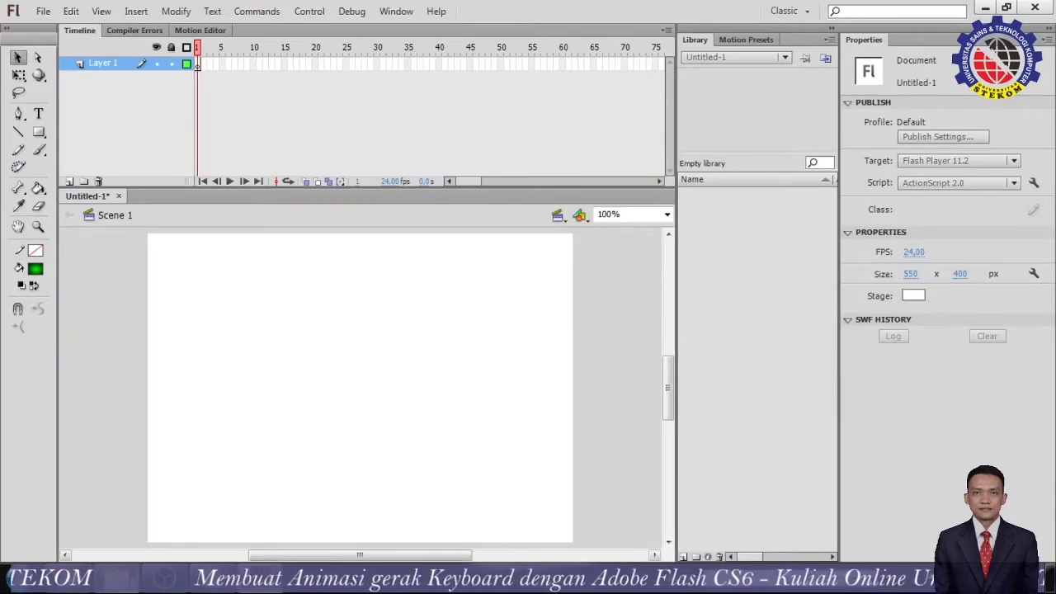
mouse_move(120, 580)
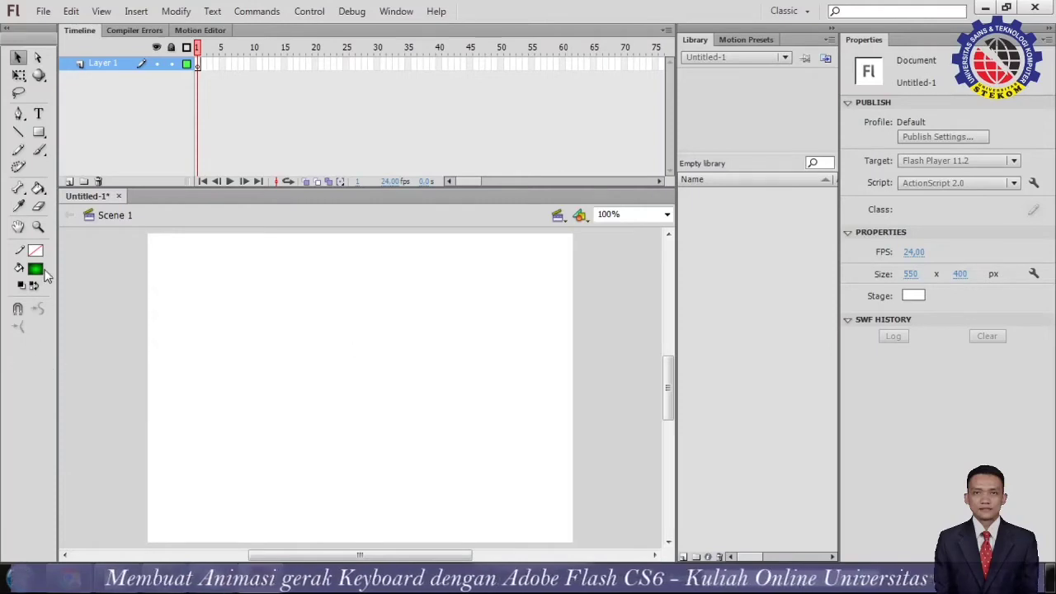
click(38, 132)
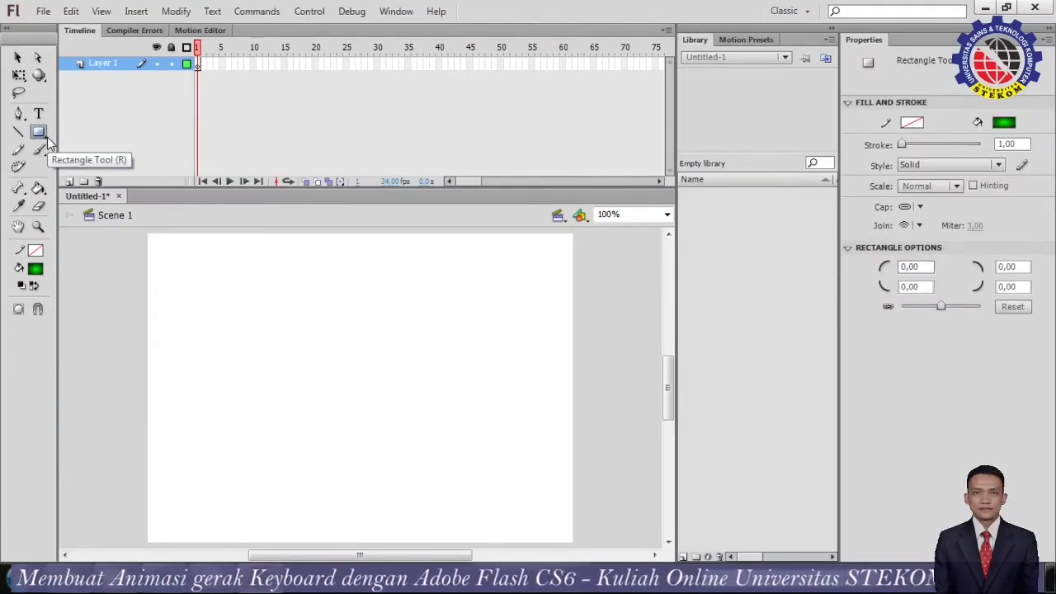
click(42, 134)
click(99, 149)
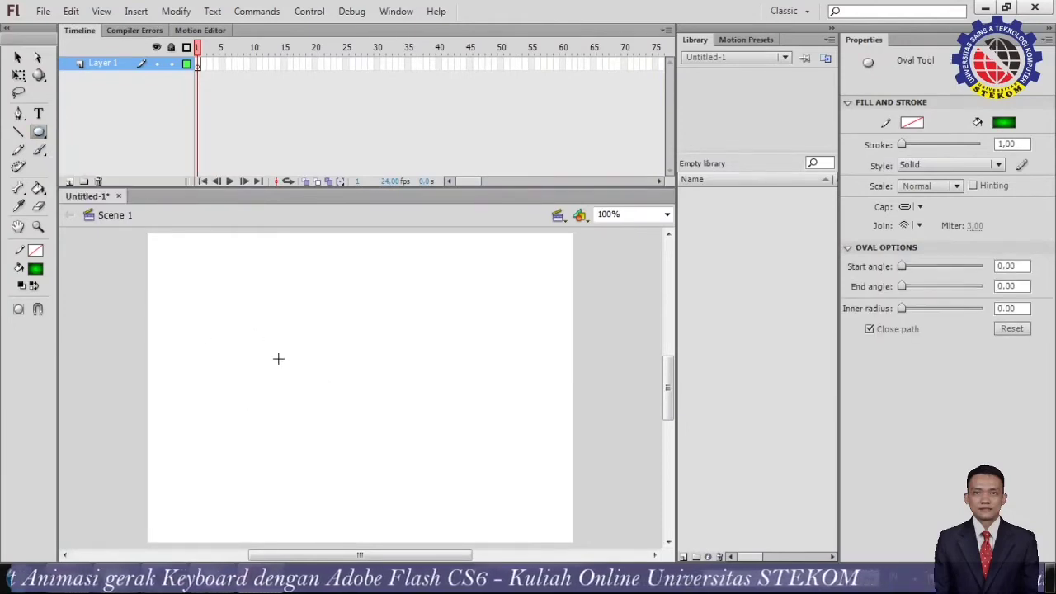
drag(306, 348, 404, 457)
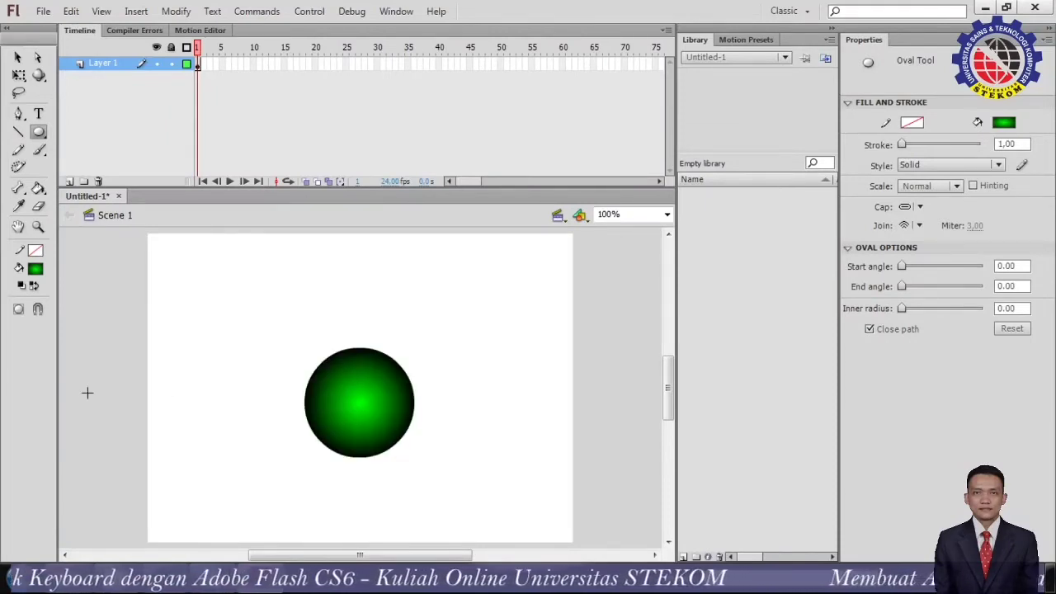
Select the green circle on the stage with the Free Transform tool.
click(17, 57)
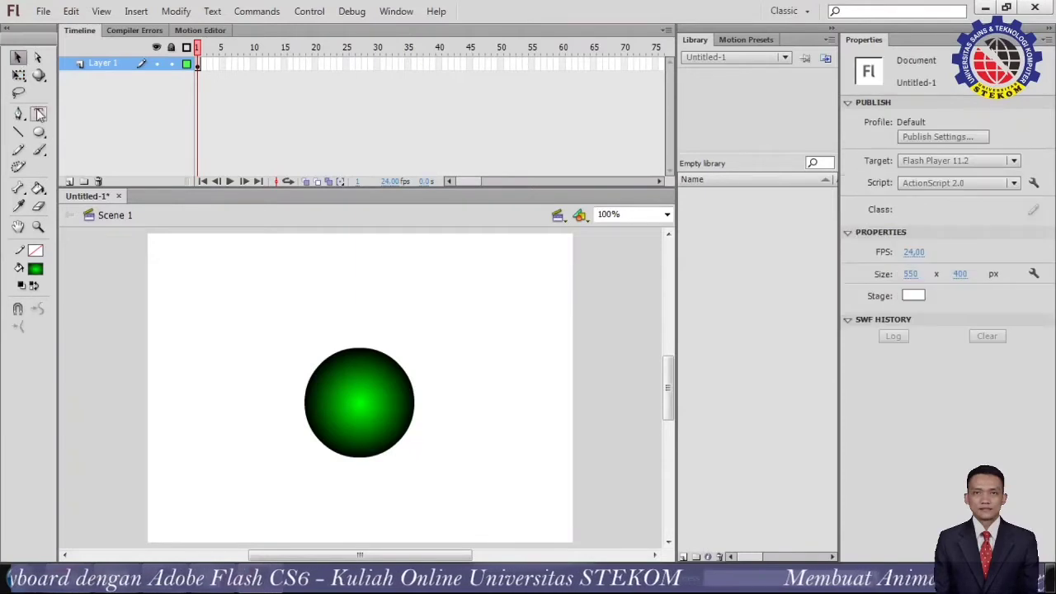
click(18, 76)
click(347, 388)
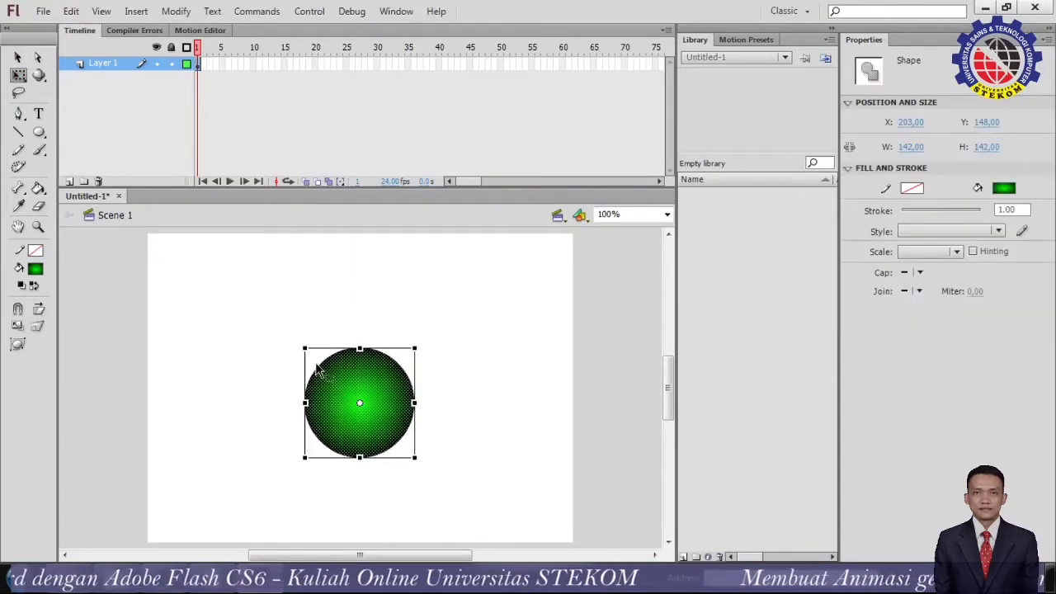
click(441, 418)
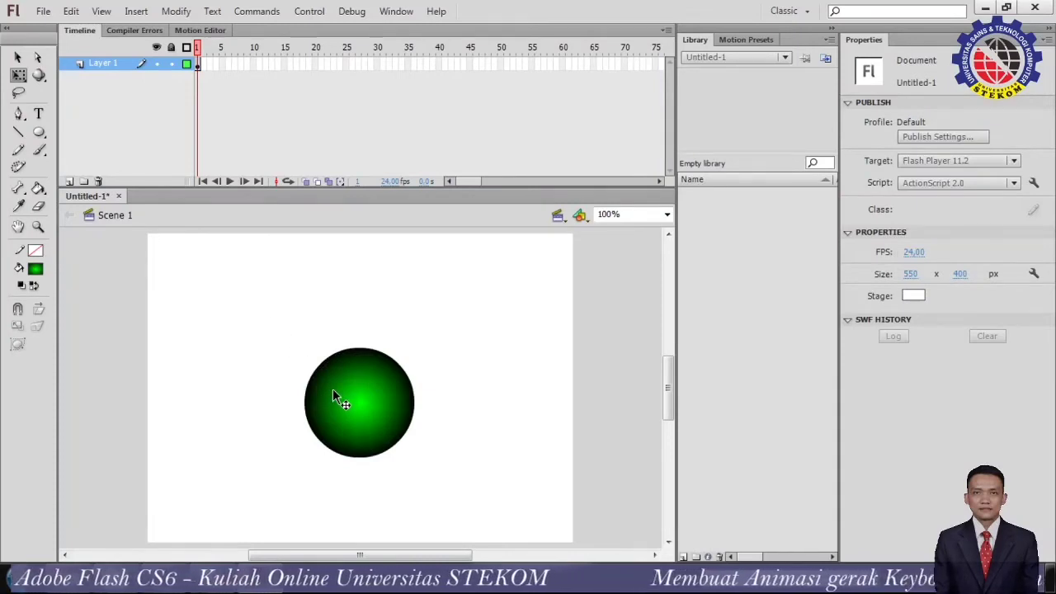
click(340, 421)
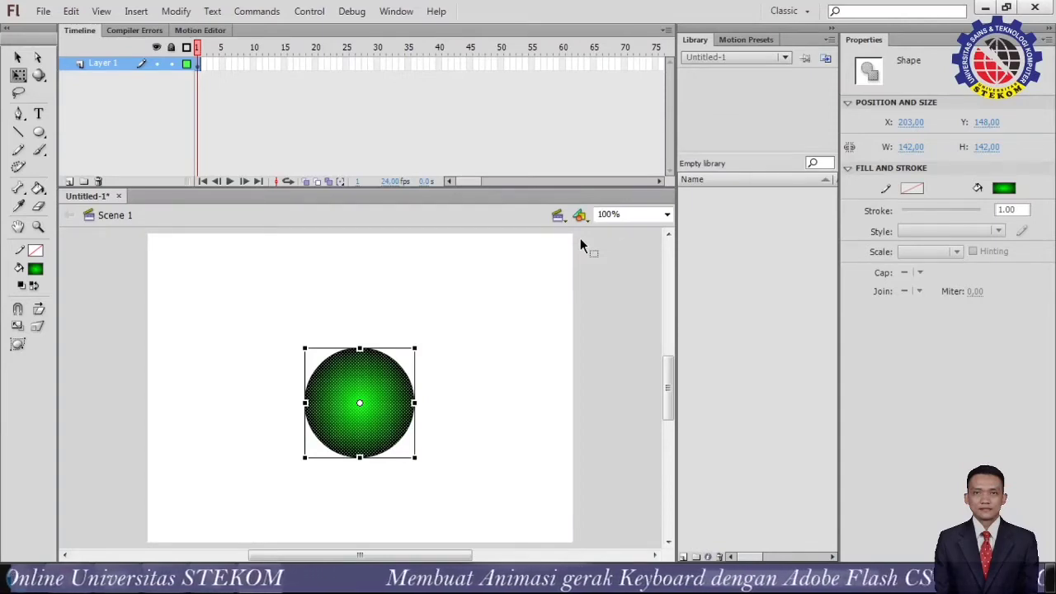
Create a new Movie Clip symbol named lingkaran in the library root and return to Scene 1.
click(137, 13)
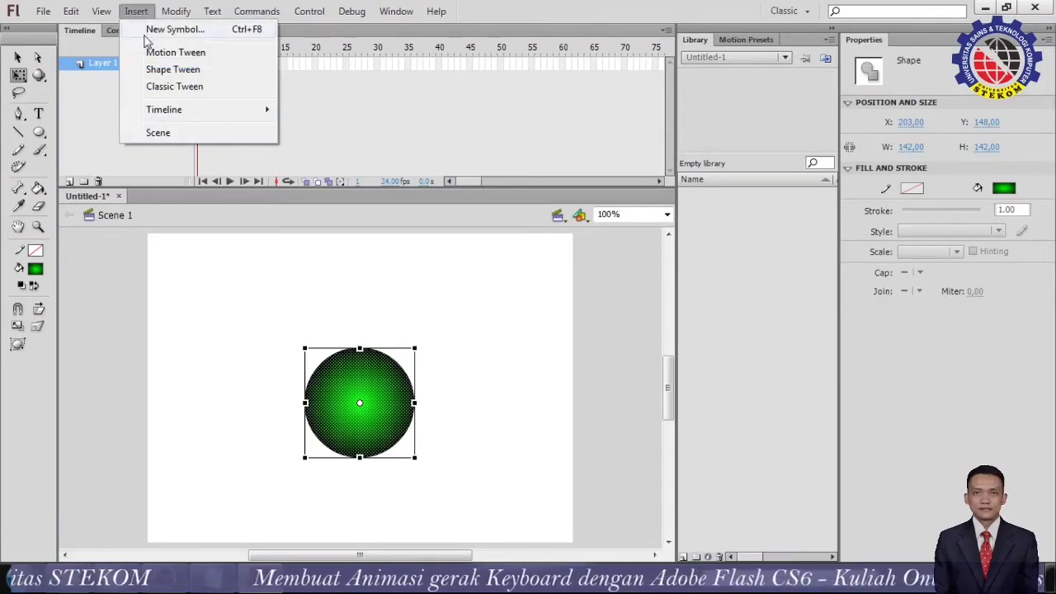
click(169, 30)
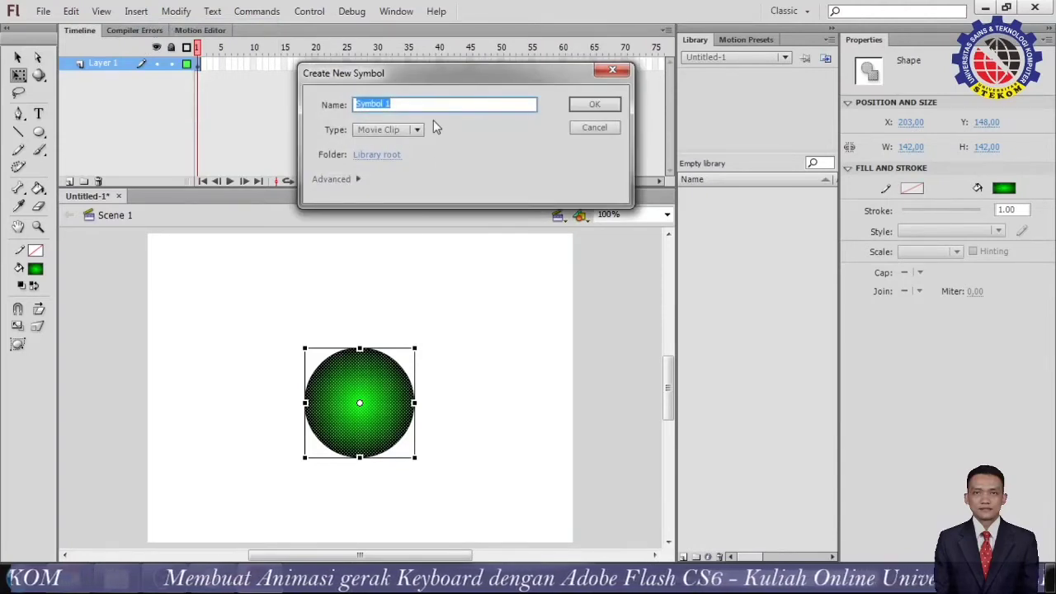
text(lingk)
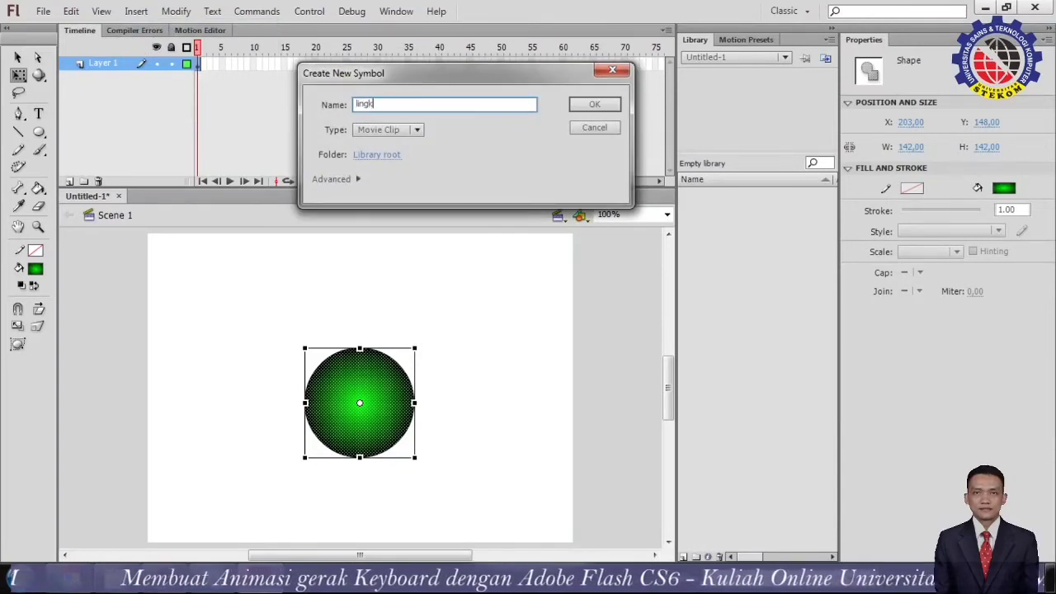
text(aran)
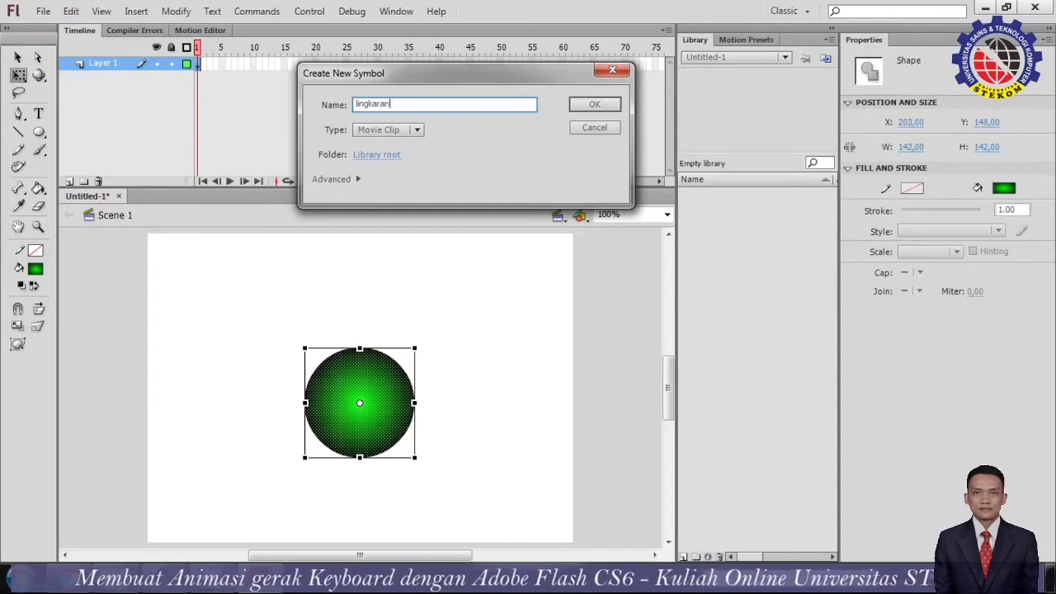
click(417, 131)
click(413, 131)
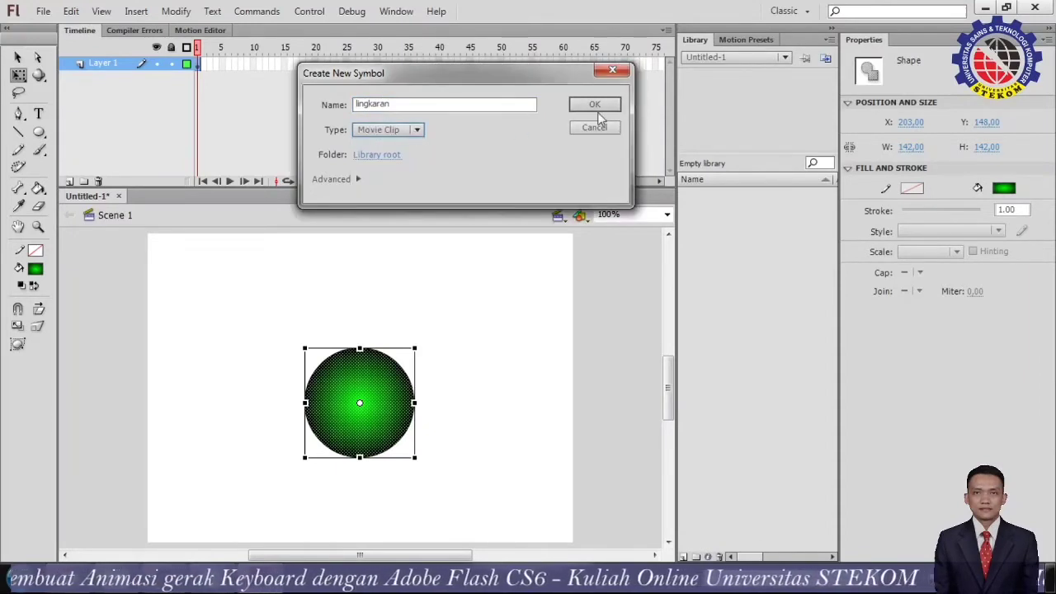
click(595, 108)
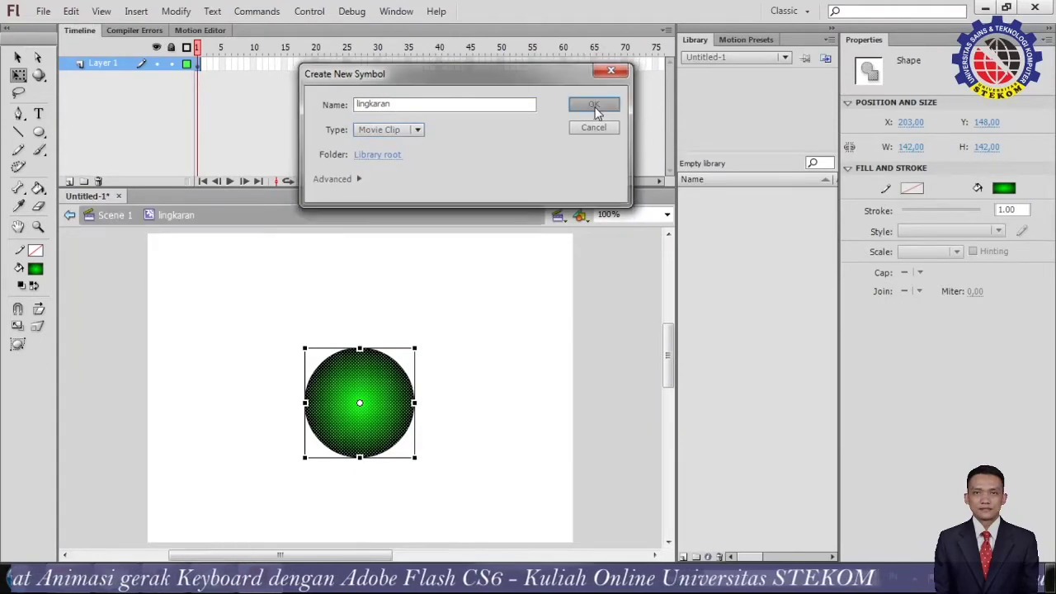
click(113, 216)
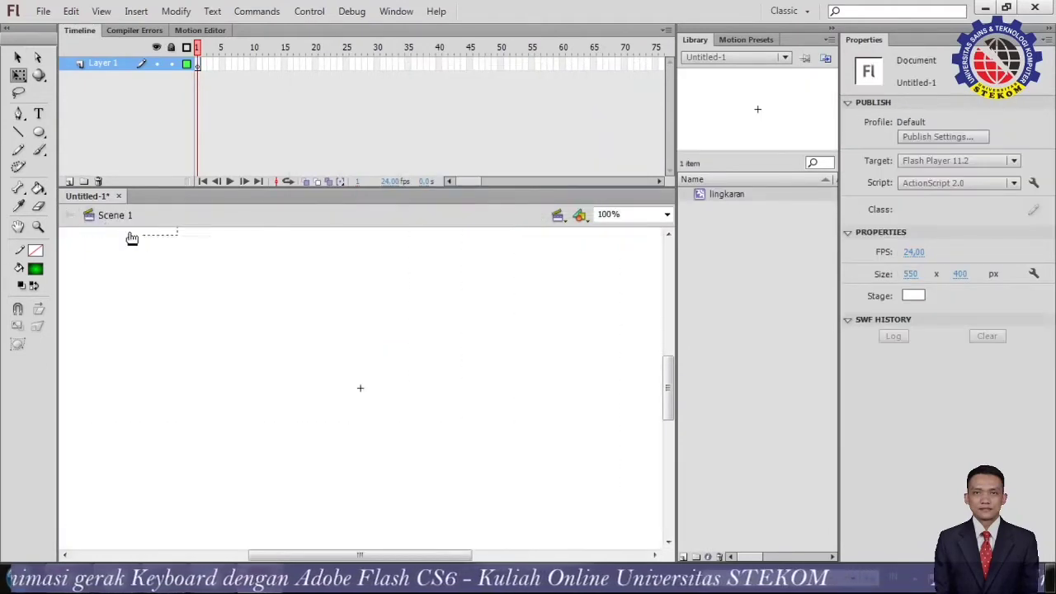
click(472, 393)
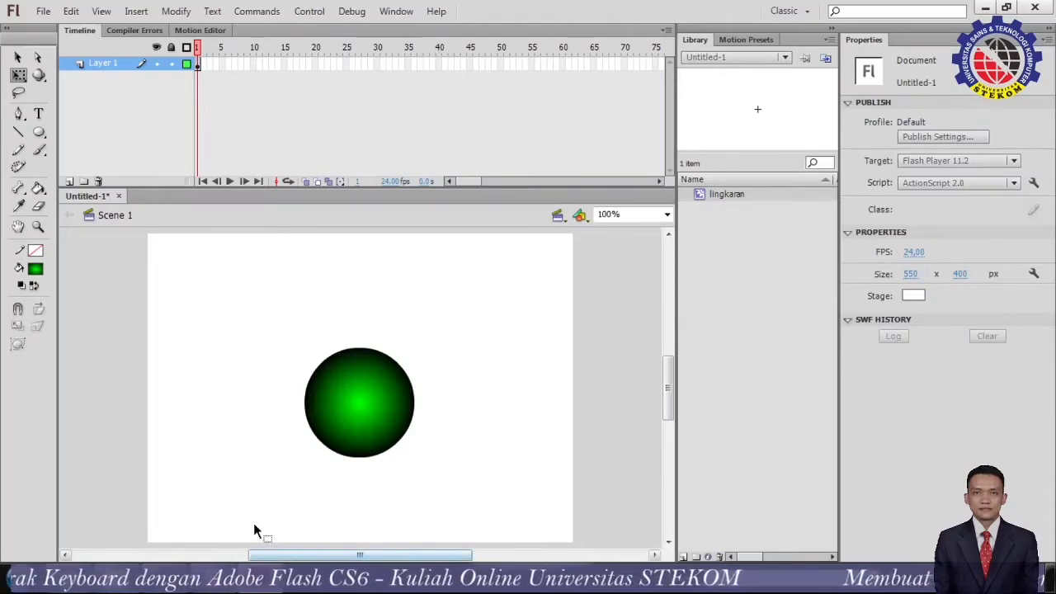
Import the image DSC_0087 from the Wisuda Jpeg folder inside HP OPPPO bc on drive D into the library.
click(46, 13)
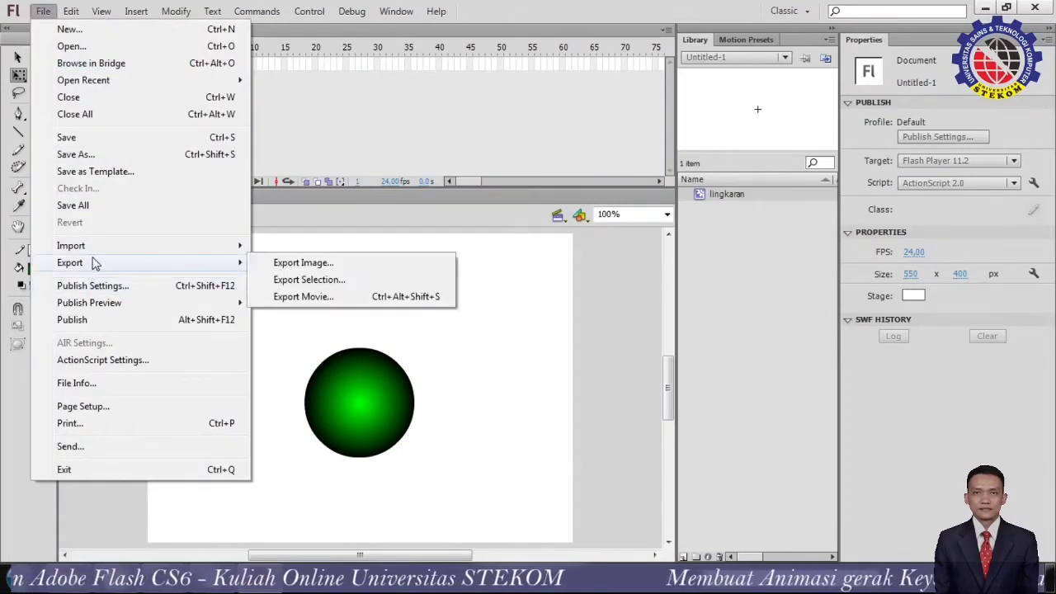
mouse_move(96, 251)
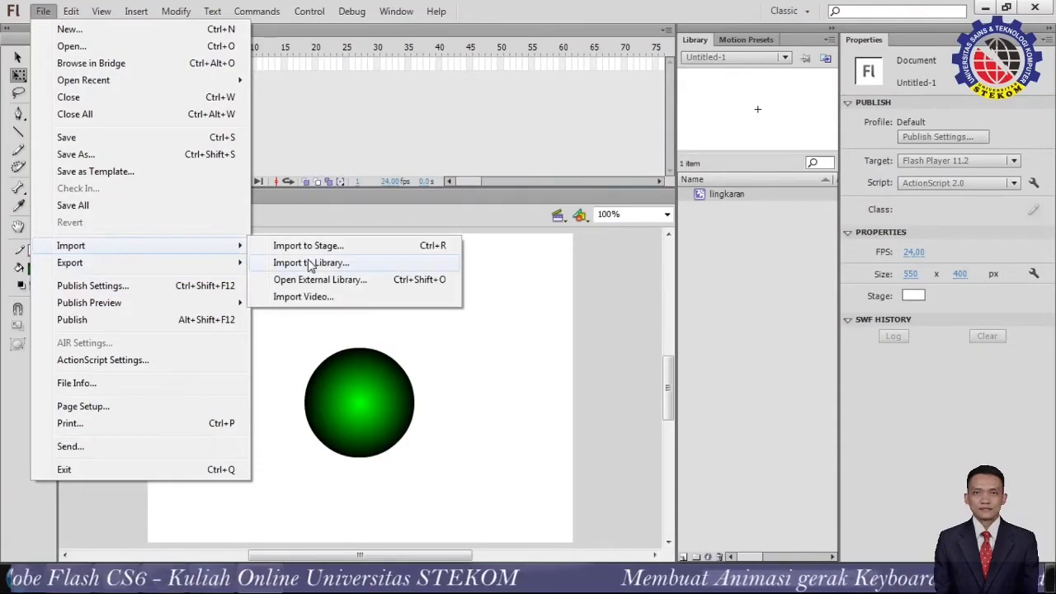
click(309, 262)
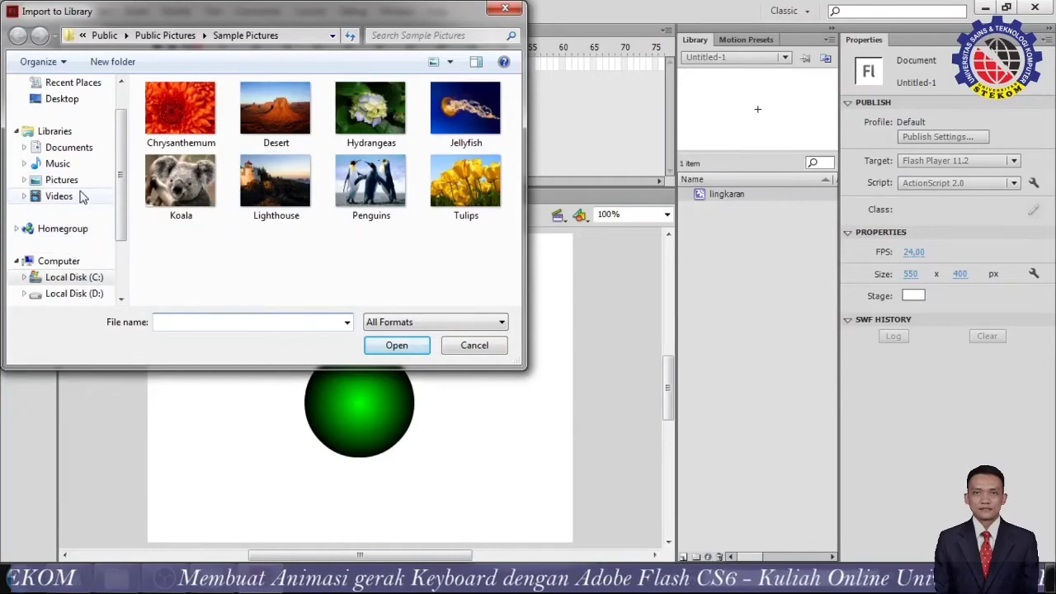
click(97, 294)
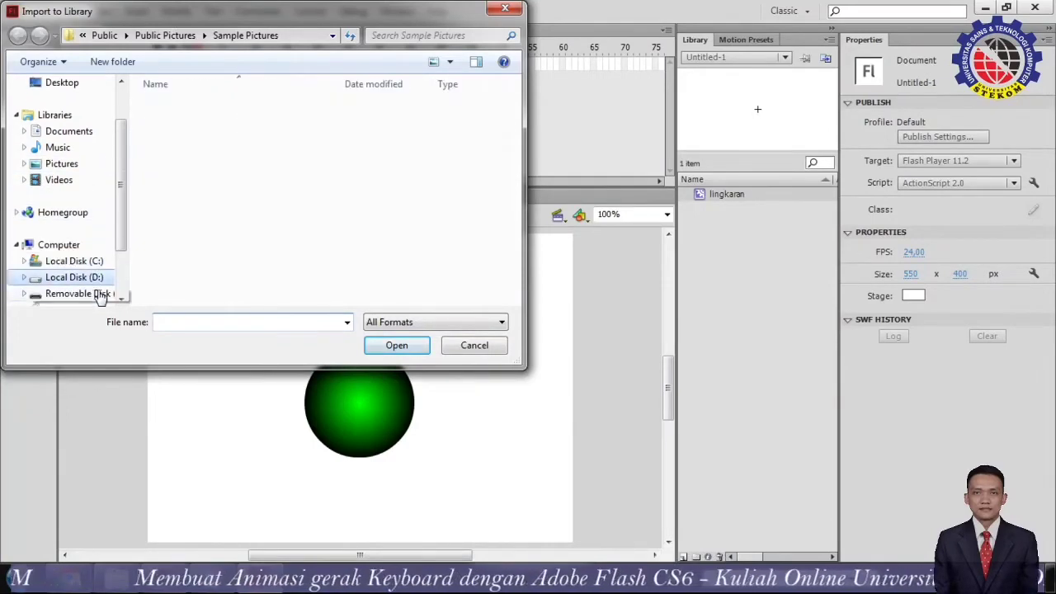
double_click(198, 156)
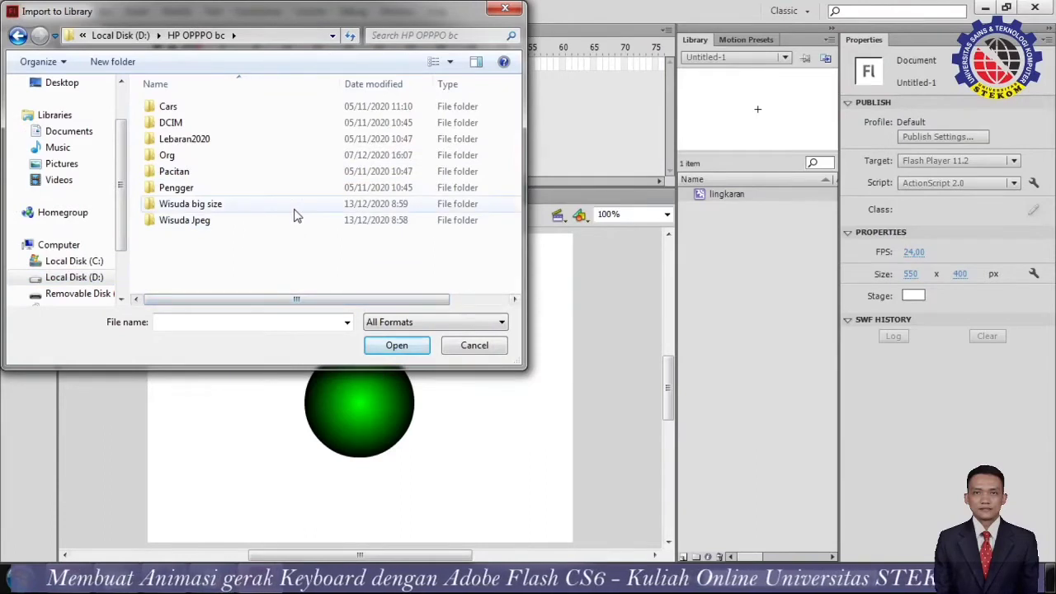
double_click(184, 220)
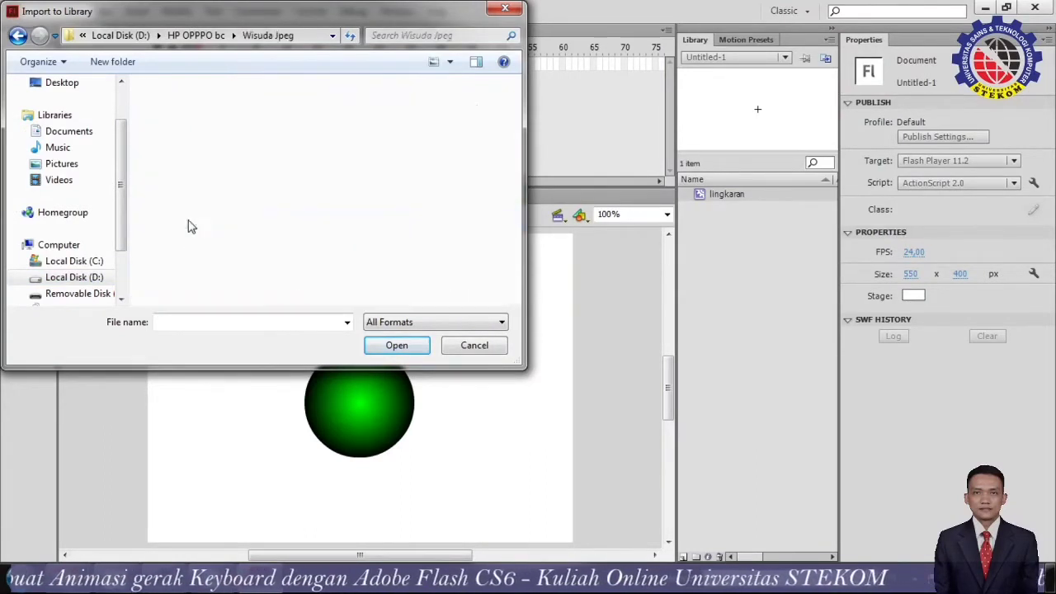
drag(518, 116, 525, 203)
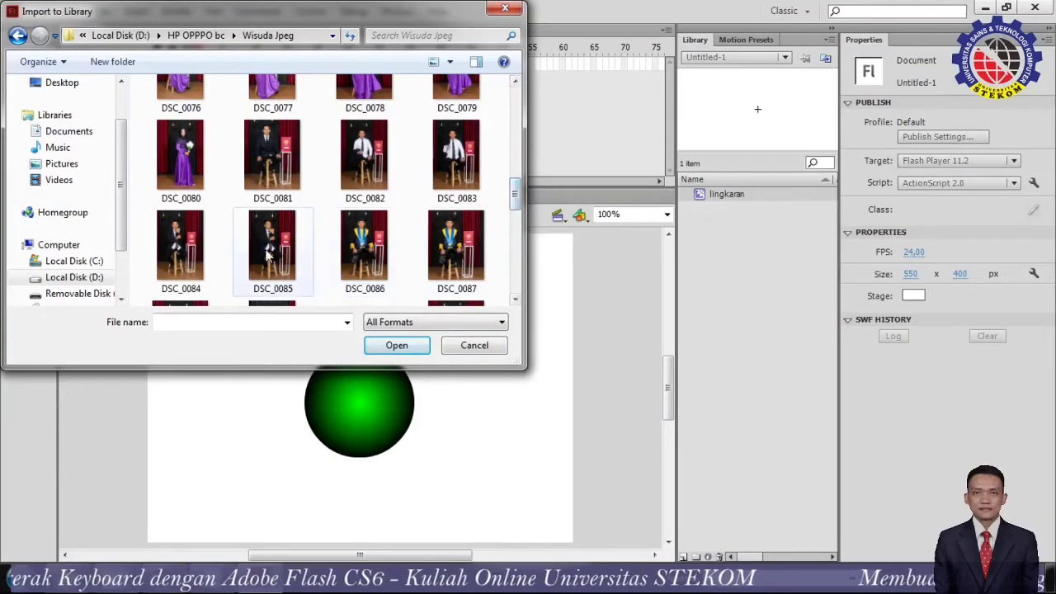
click(452, 279)
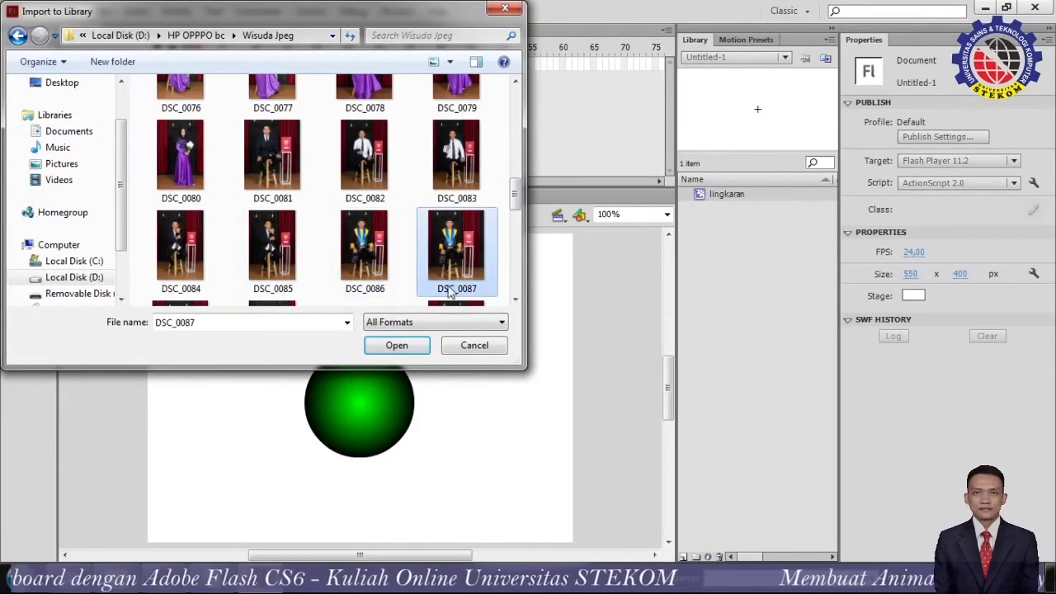
click(400, 346)
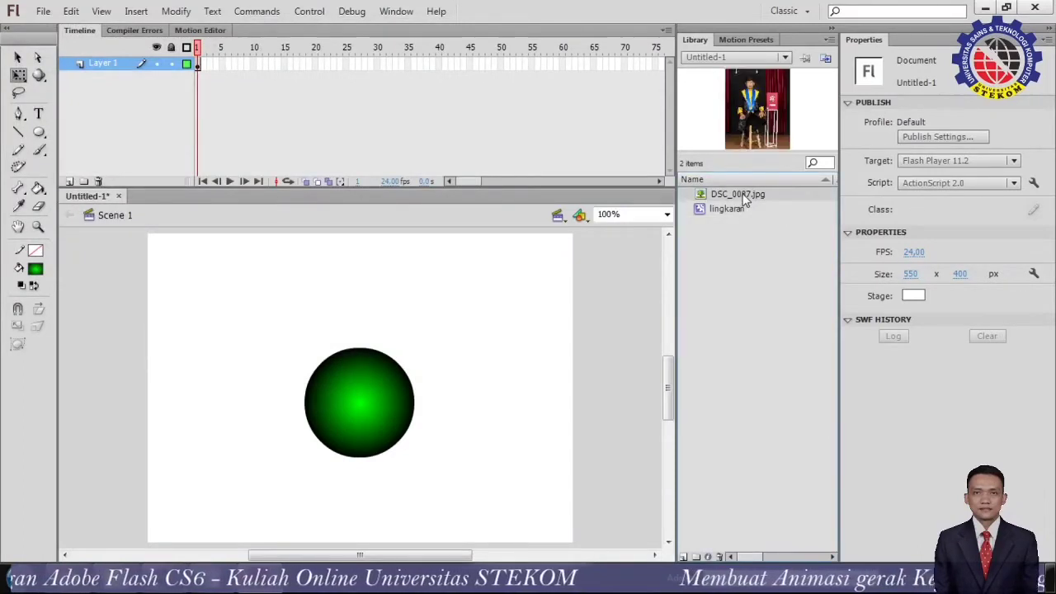
Place the DSC_0087.jpg bitmap on the stage and scale it down to nearly the stage's height.
drag(246, 332, 242, 329)
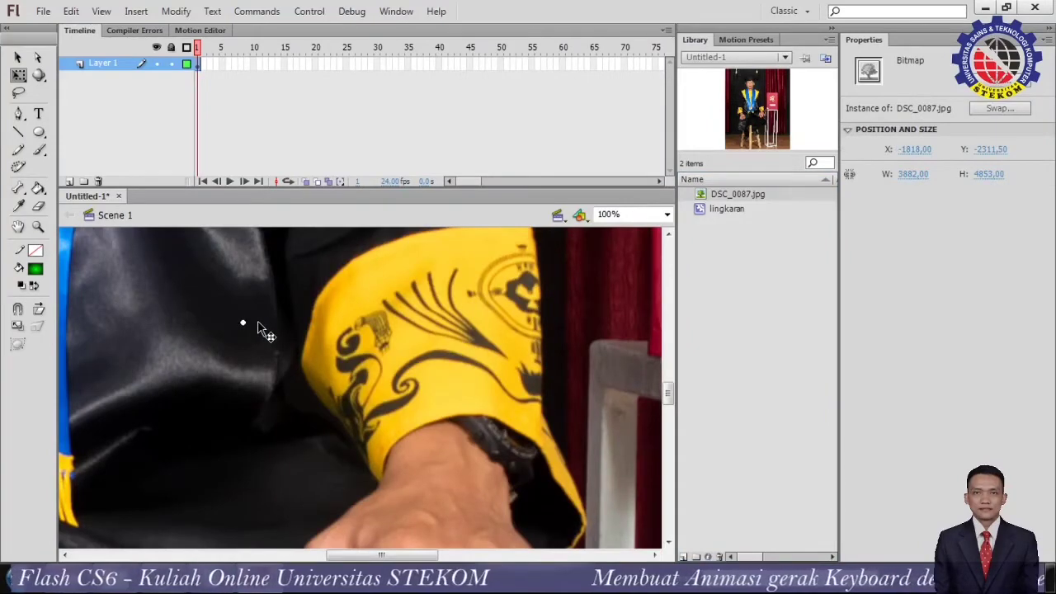
scroll(258, 328, down, 5)
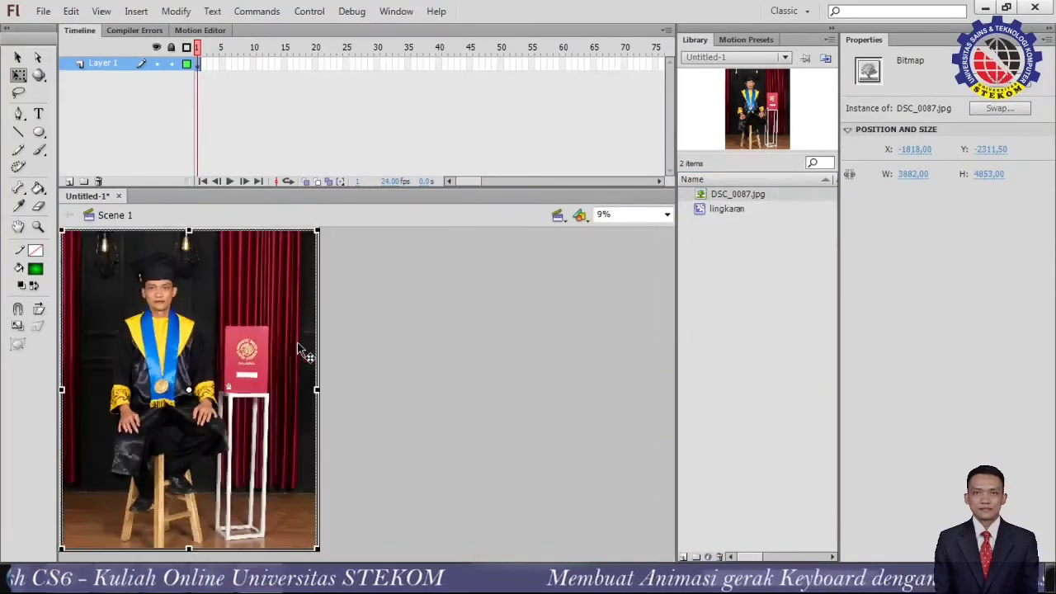
drag(63, 232, 175, 370)
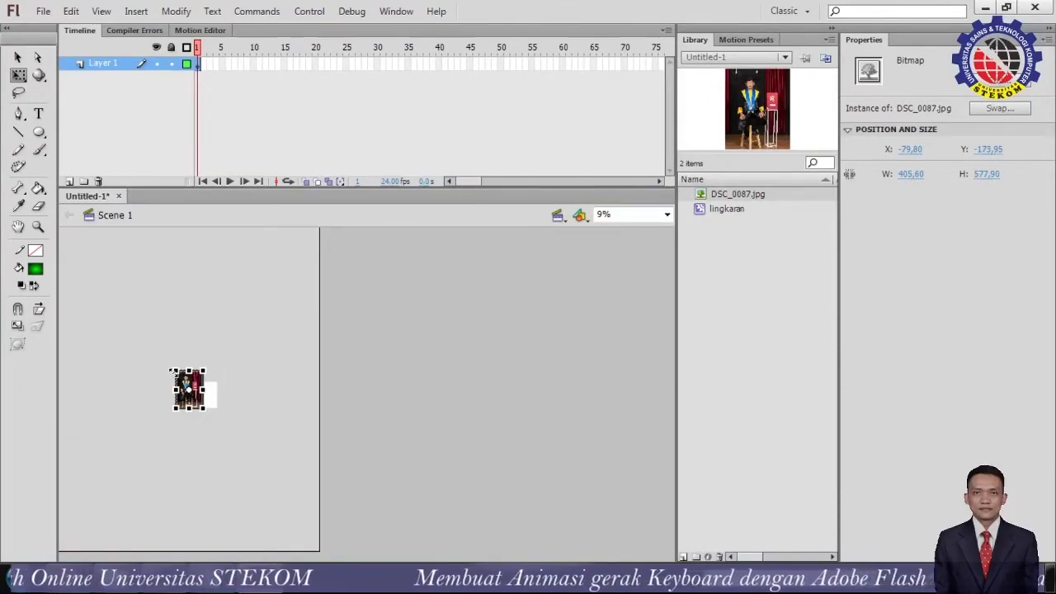
drag(173, 370, 181, 378)
click(234, 369)
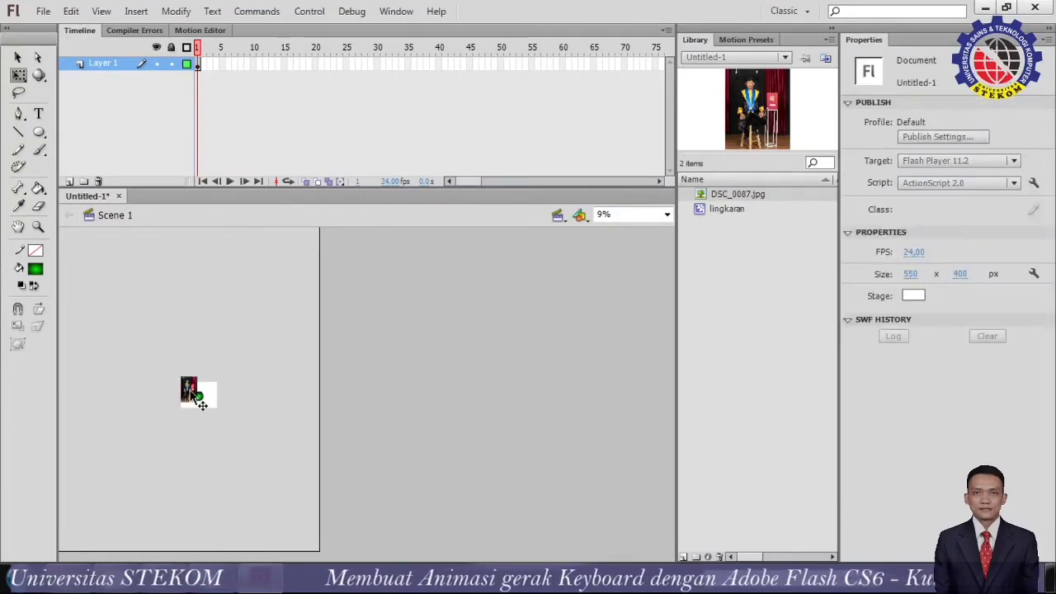
key(ctrl+=)
key(ctrl+=)
key(ctrl+=)
key(ctrl+=)
key(ctrl+=)
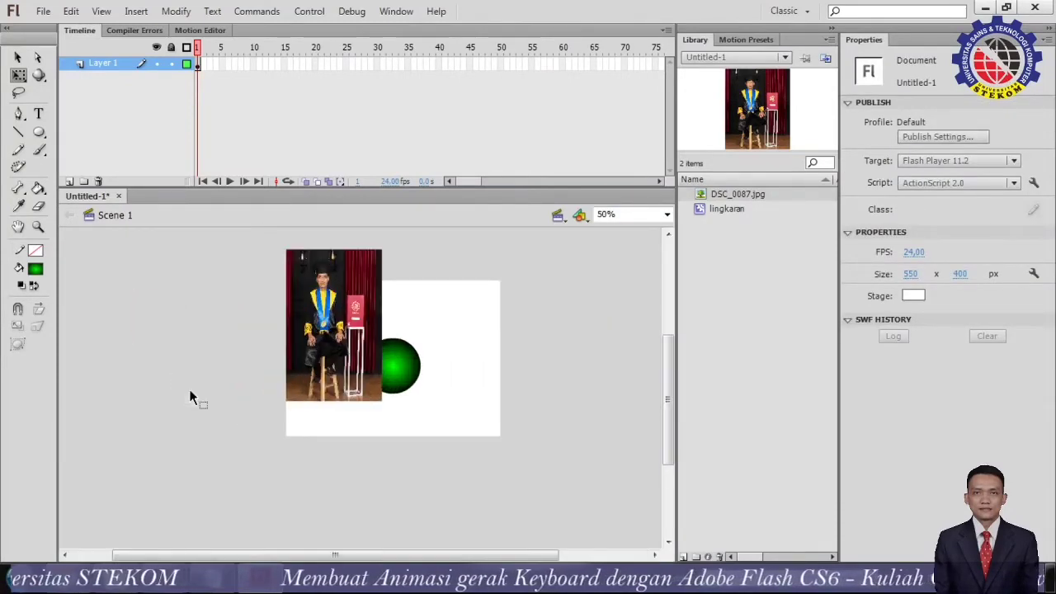
key(ctrl+=)
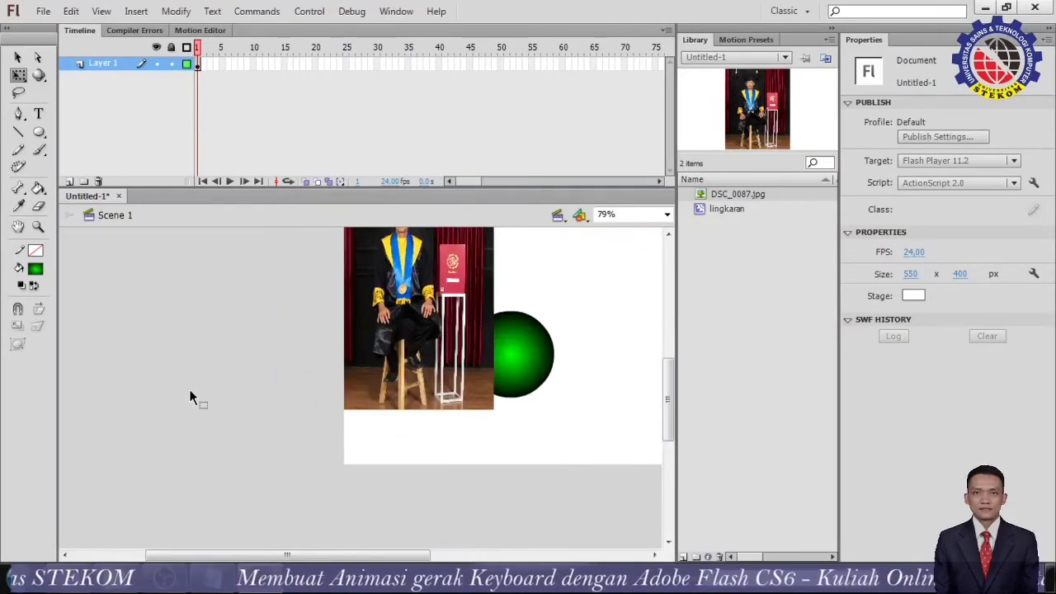
Reduce the photo's height to 230 px with its top edge level with the top of the stage.
drag(322, 556, 404, 560)
drag(671, 388, 672, 360)
click(250, 353)
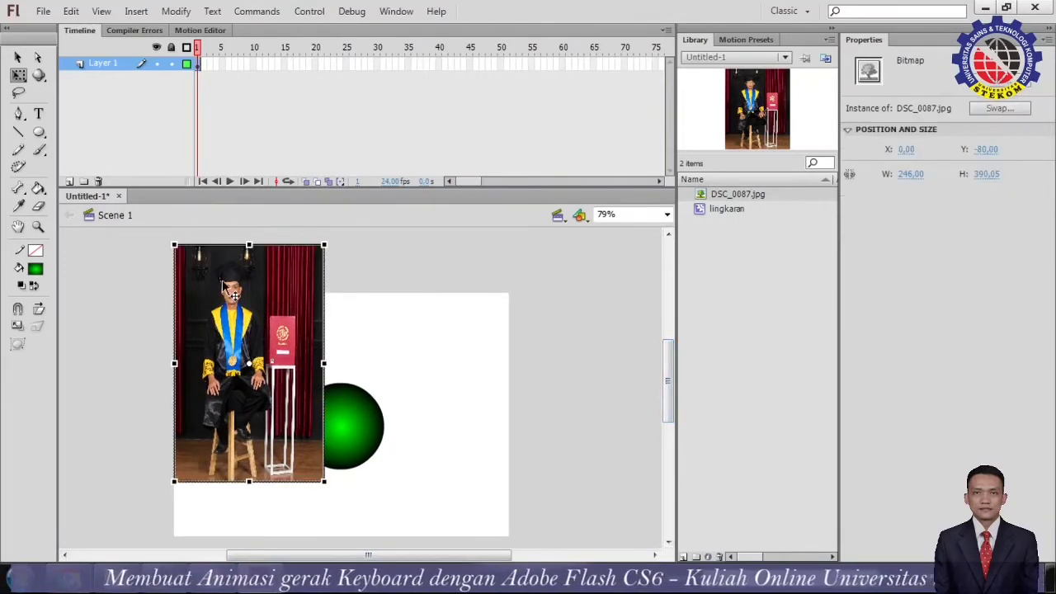
drag(248, 246, 249, 293)
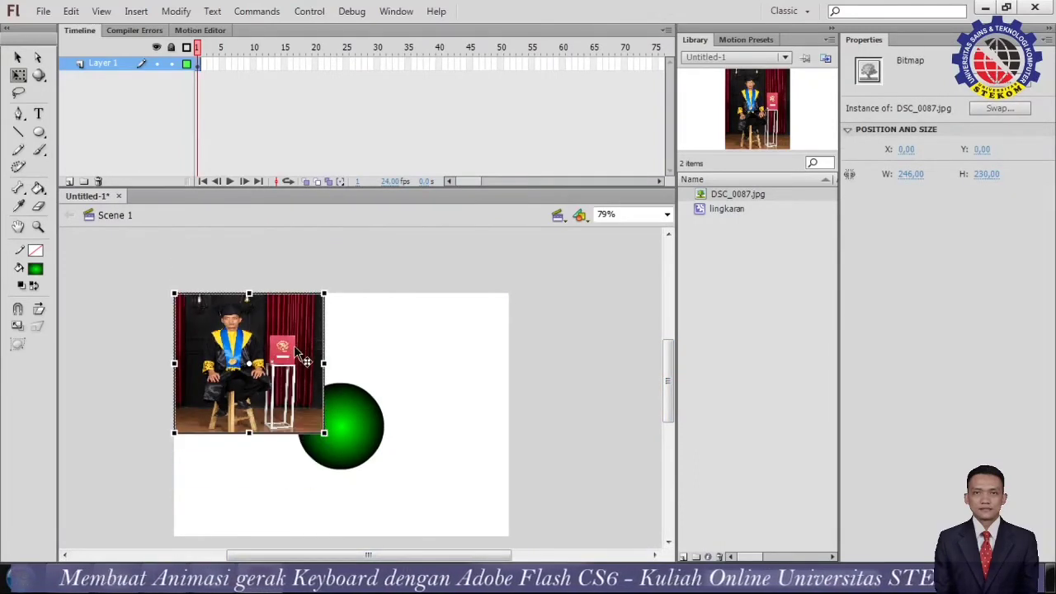
click(354, 346)
Move the photo down beside the green circle and scale it to about 129 px wide by 162 px high.
drag(260, 373, 276, 410)
drag(339, 401, 243, 414)
click(334, 349)
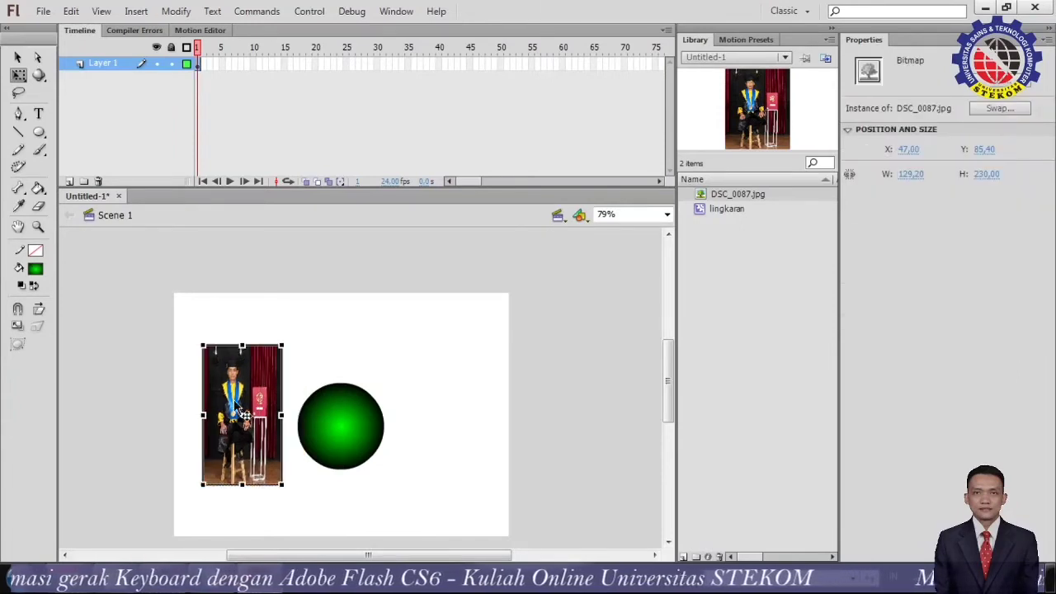
drag(240, 345, 243, 365)
click(316, 358)
click(241, 417)
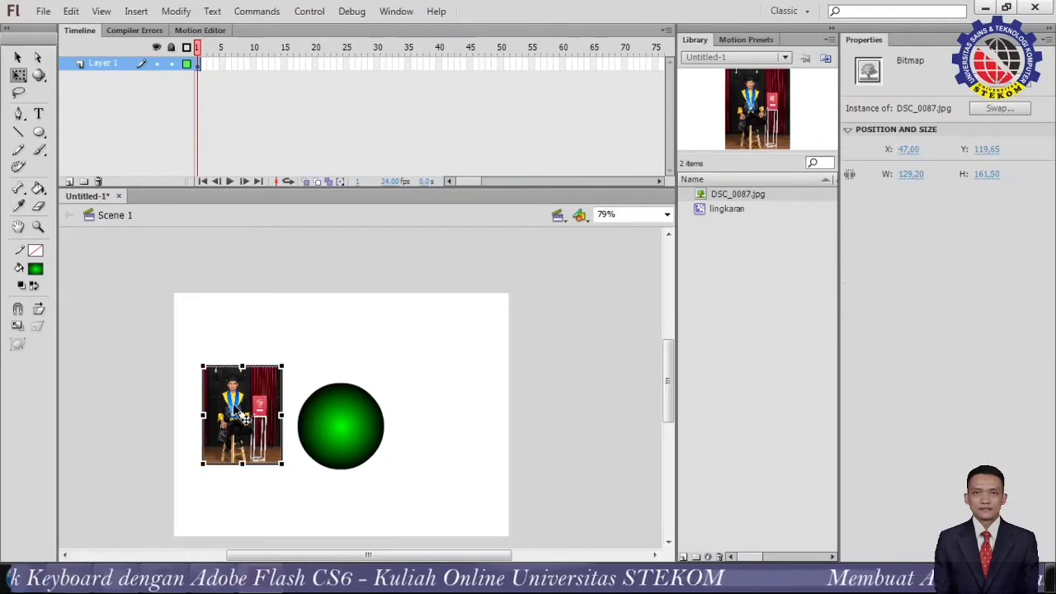
right_click(236, 412)
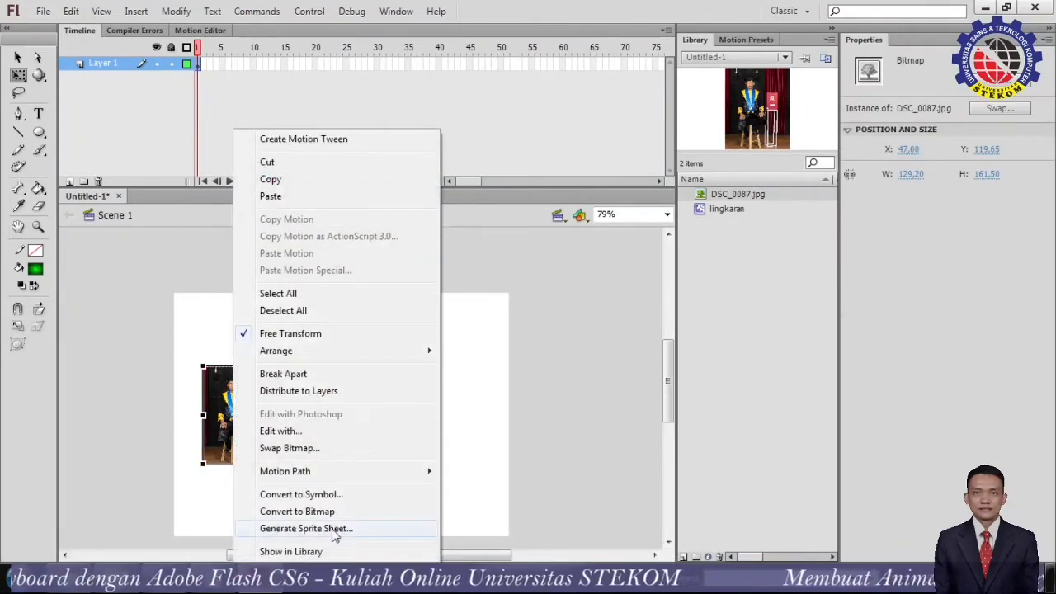
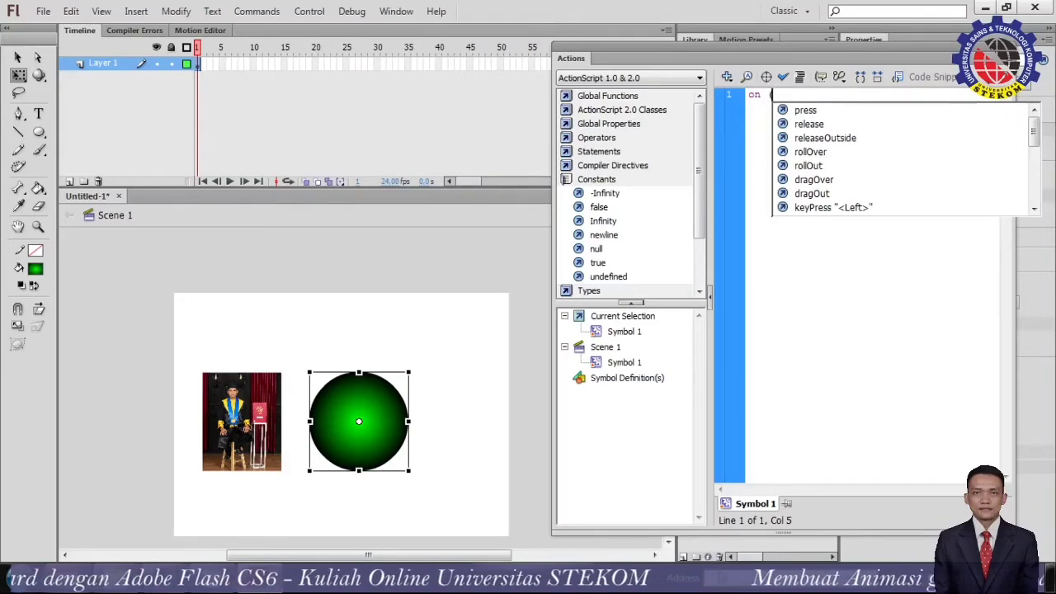
Complete the circle's event handler opening as on (keyPress "<Left>") { with an empty line for the body.
double_click(840, 208)
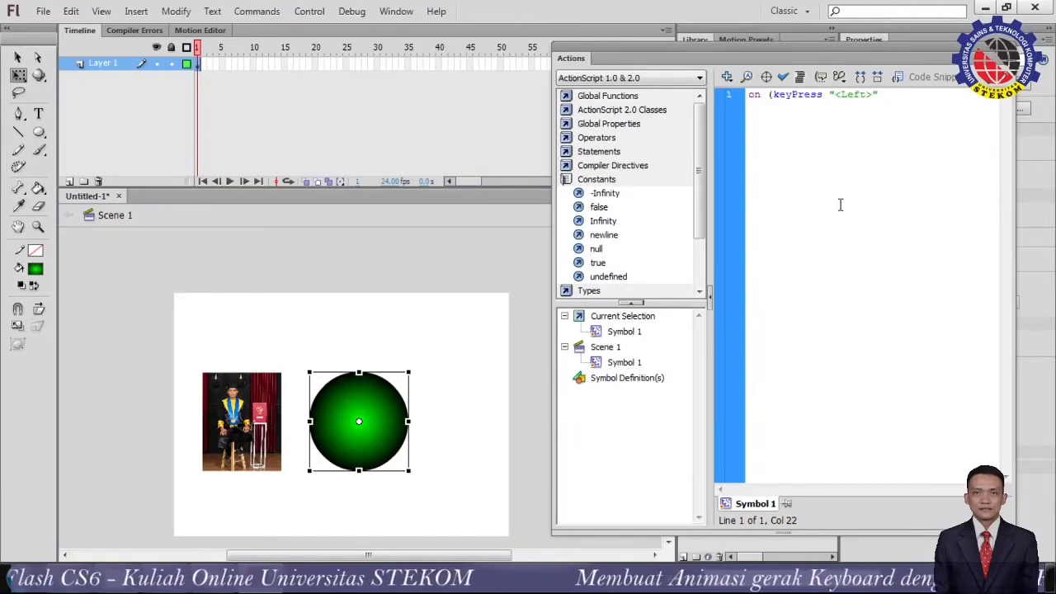
text() )
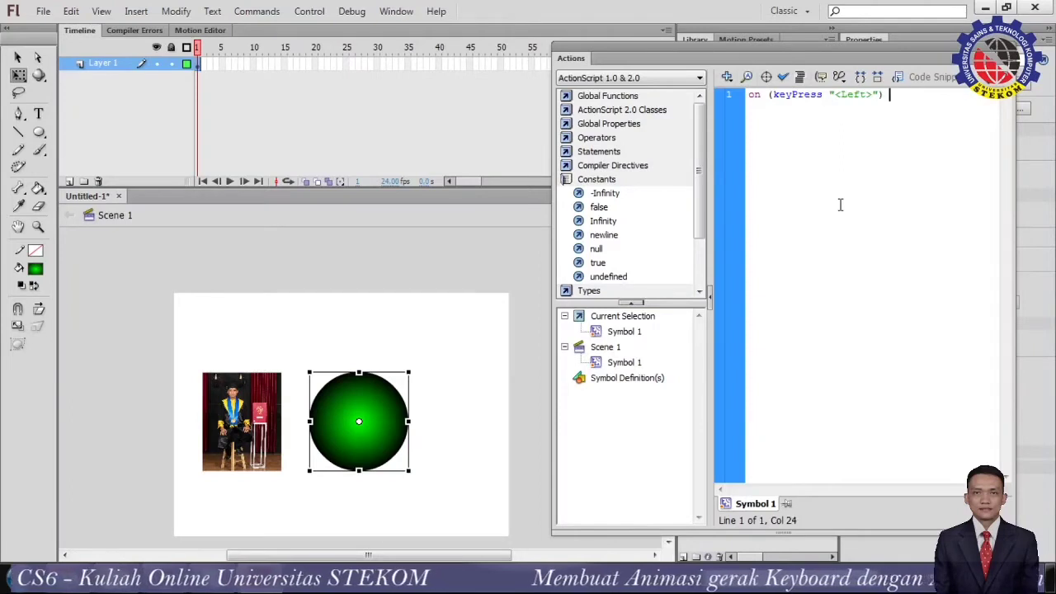
text({)
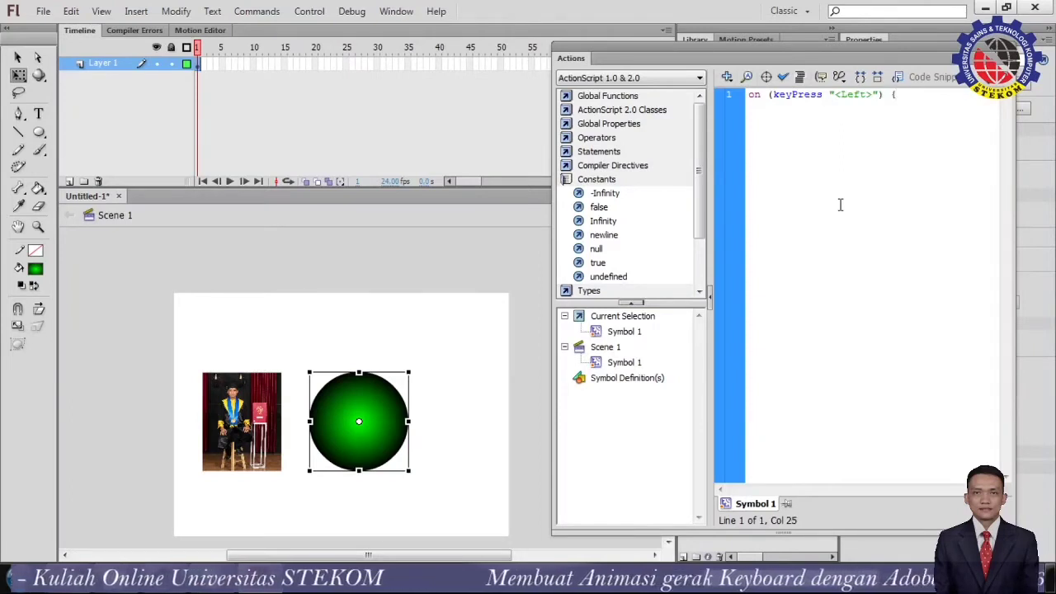
key(Return)
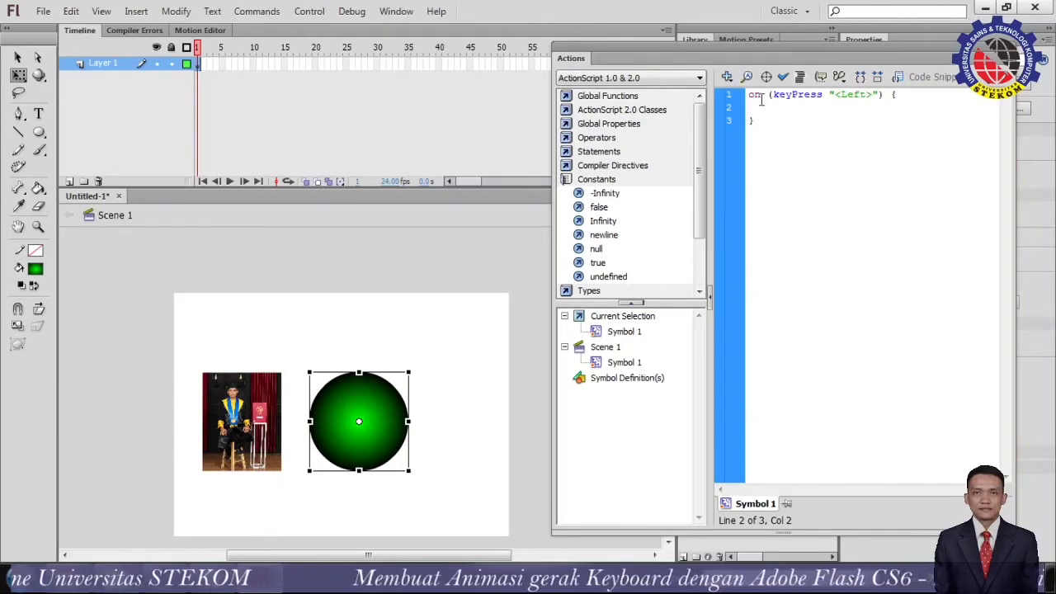
drag(749, 95, 902, 99)
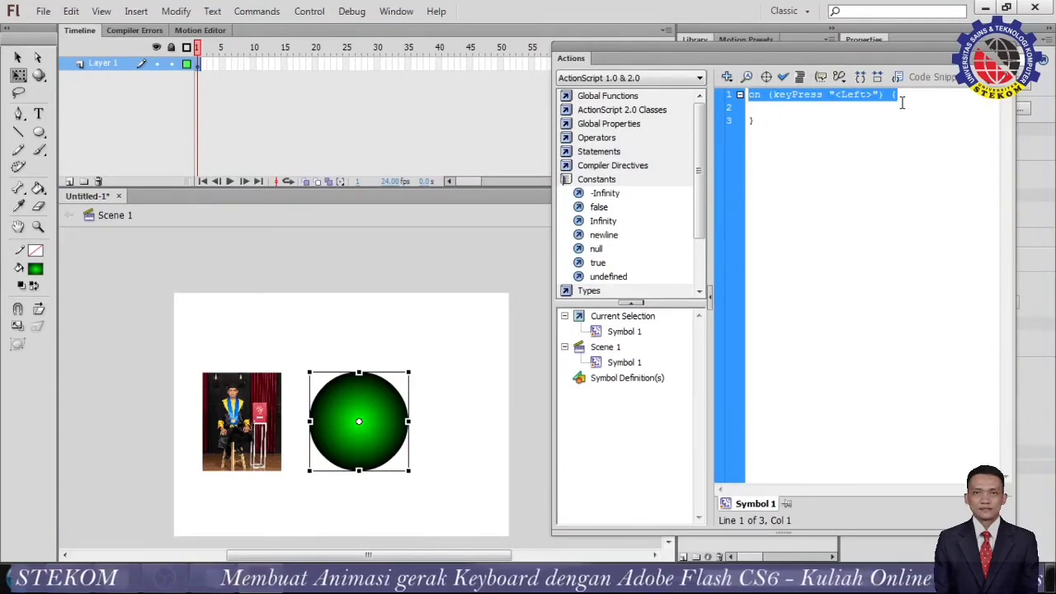
click(903, 95)
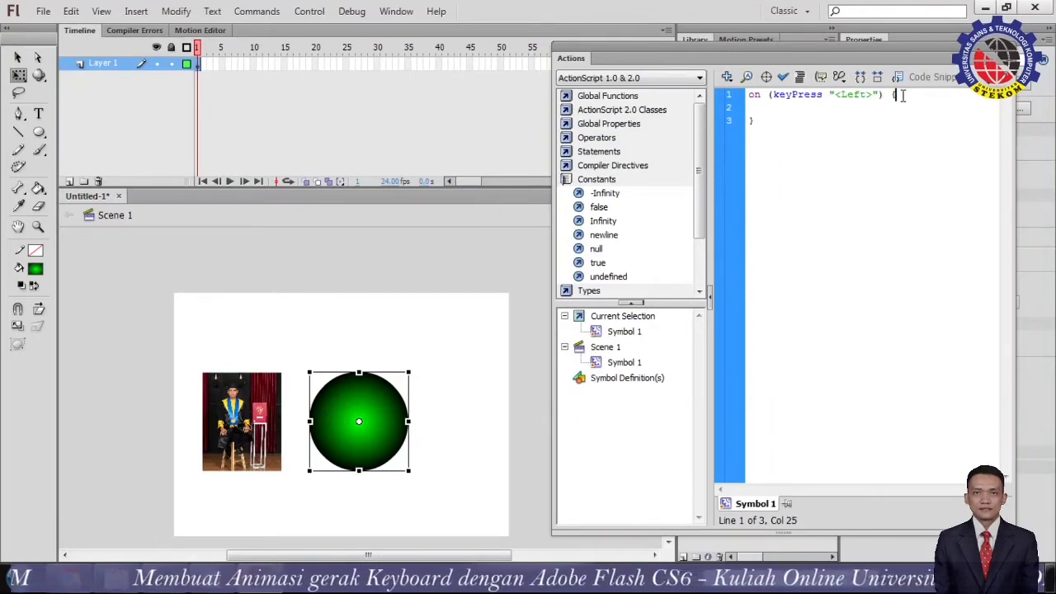
Add the line x=this._x; inside the Left keyPress handler.
click(815, 106)
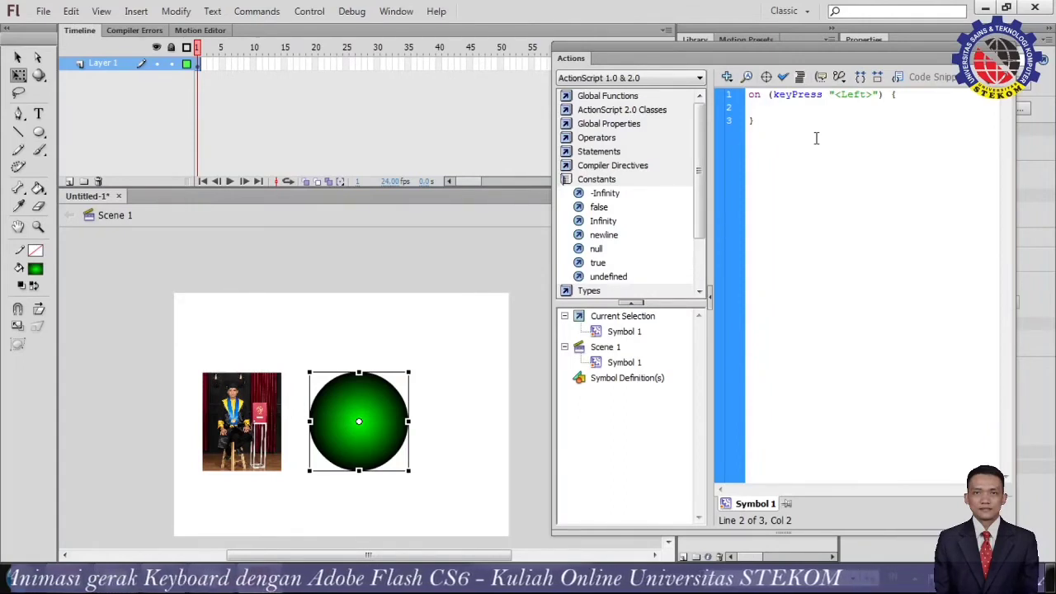
text(x)
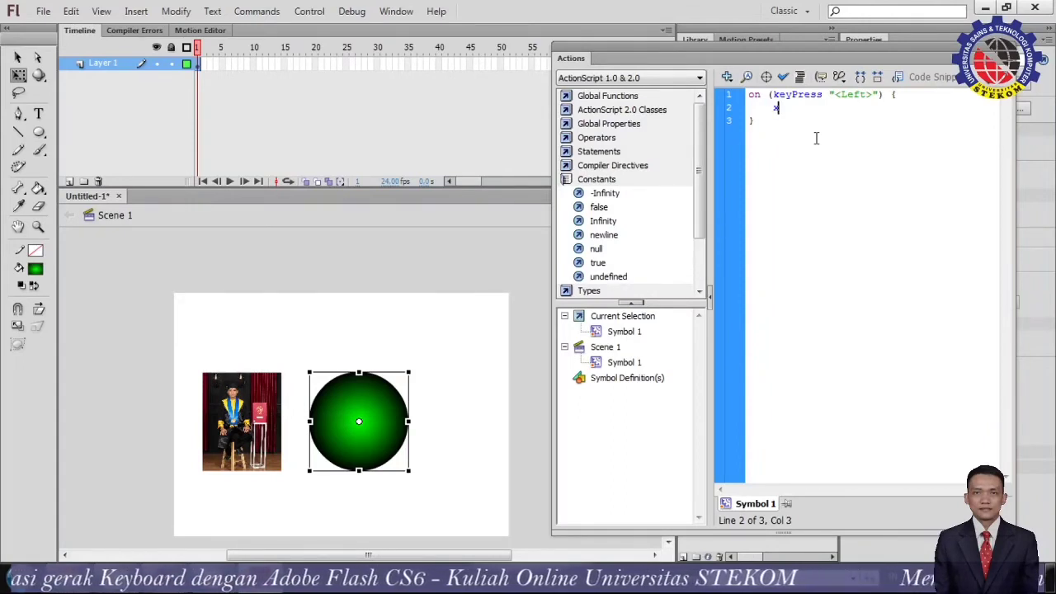
text(=)
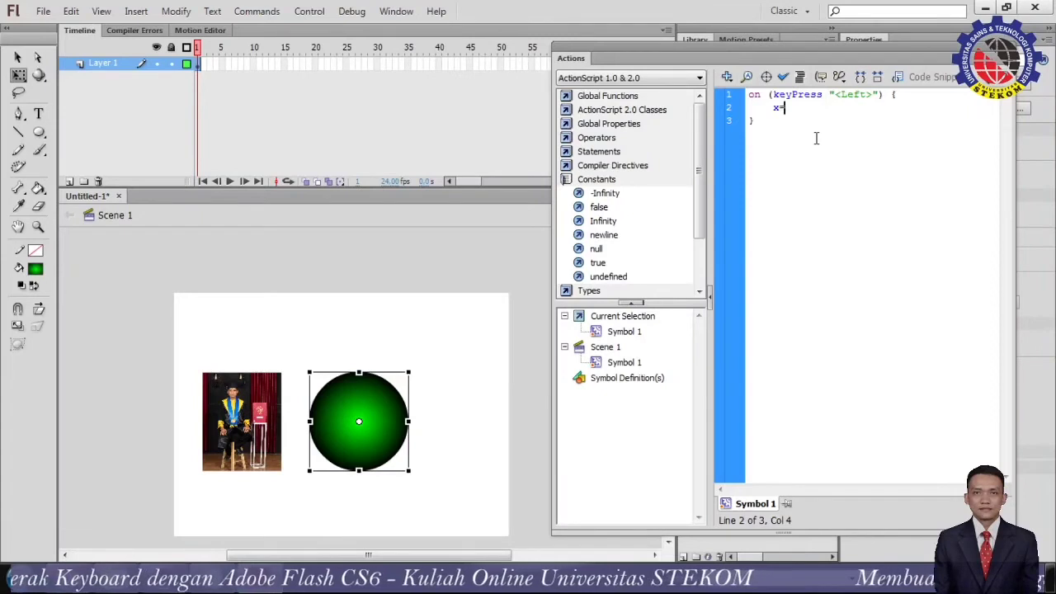
text(th)
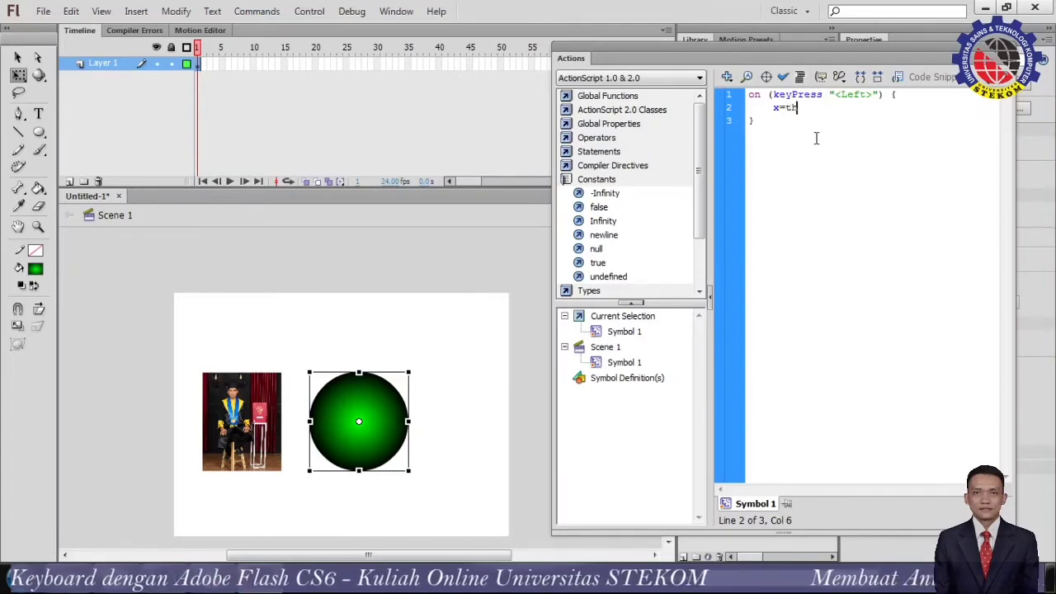
text(is. )
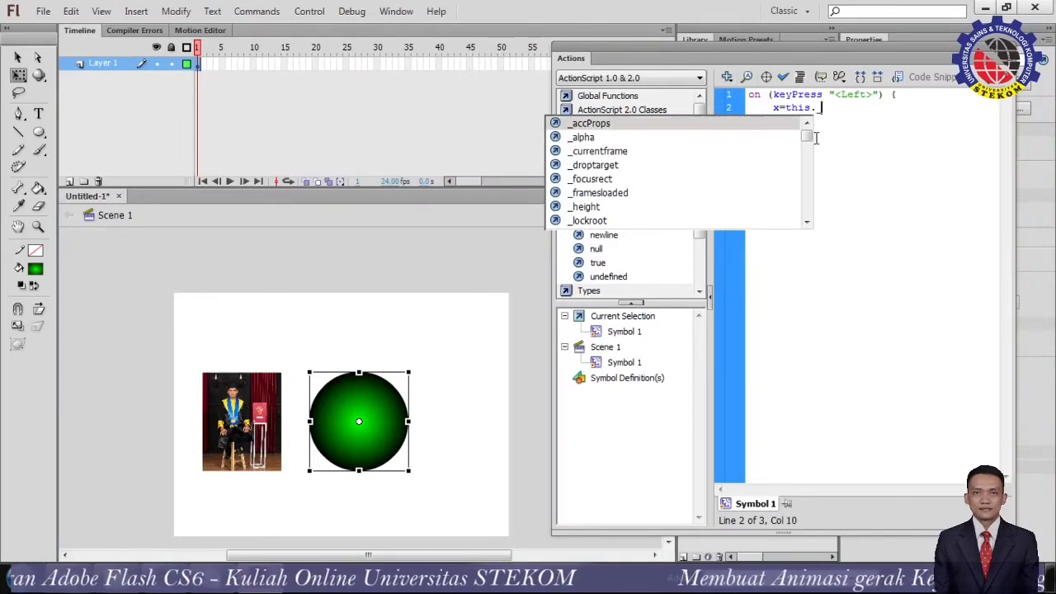
text(x)
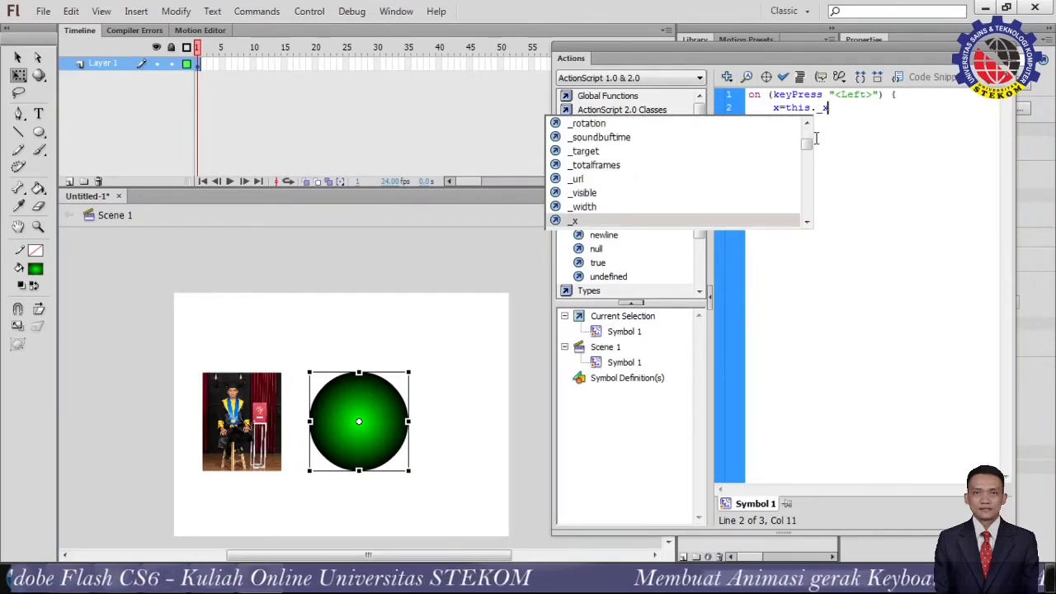
key(Return)
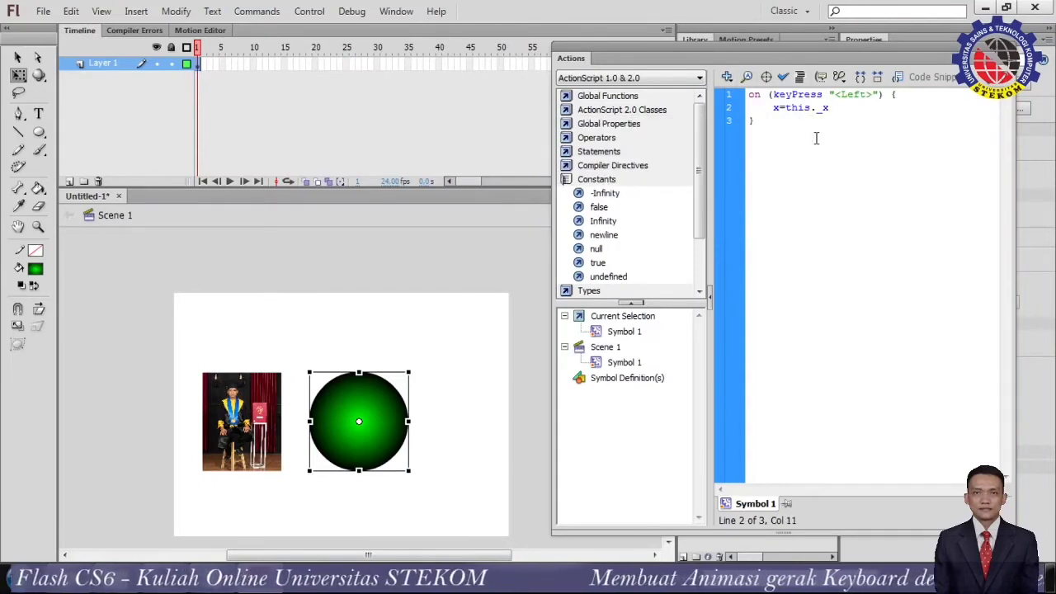
text(;)
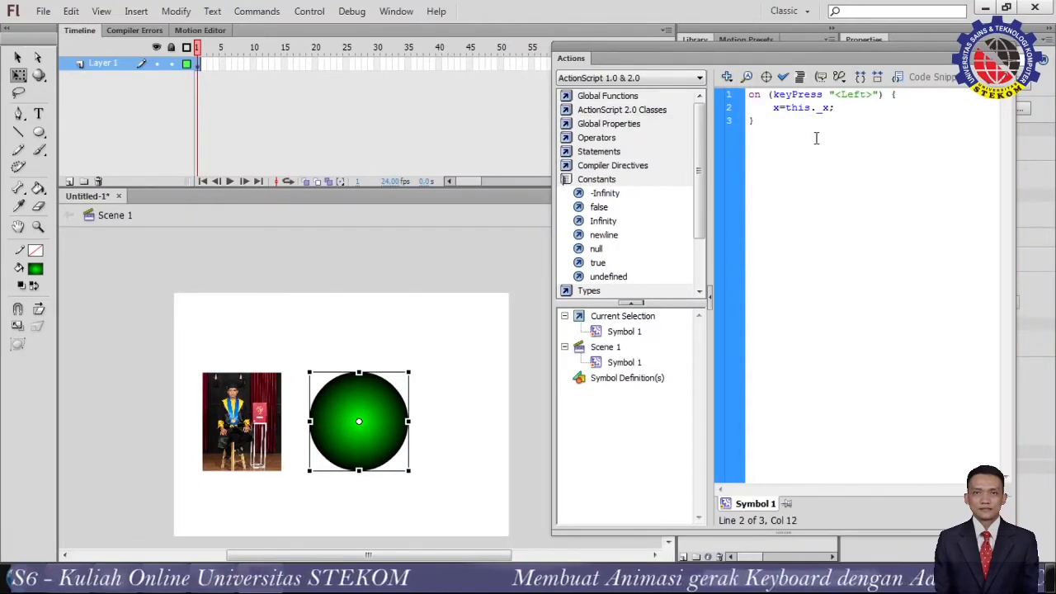
key(Return)
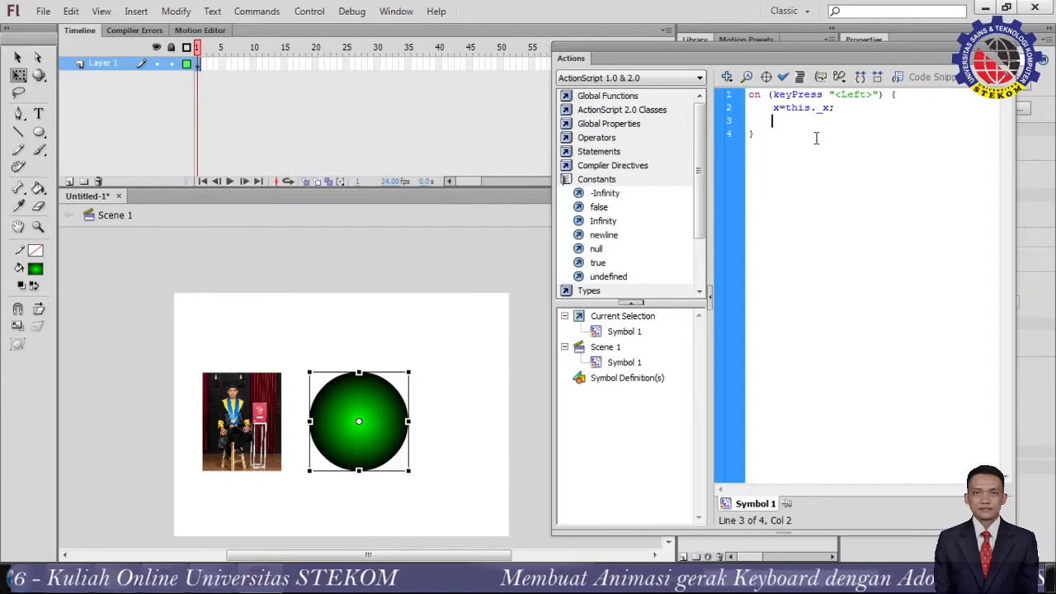
Add the line this._x=x-4; below the x assignment in the Left keyPress handler.
text(thi)
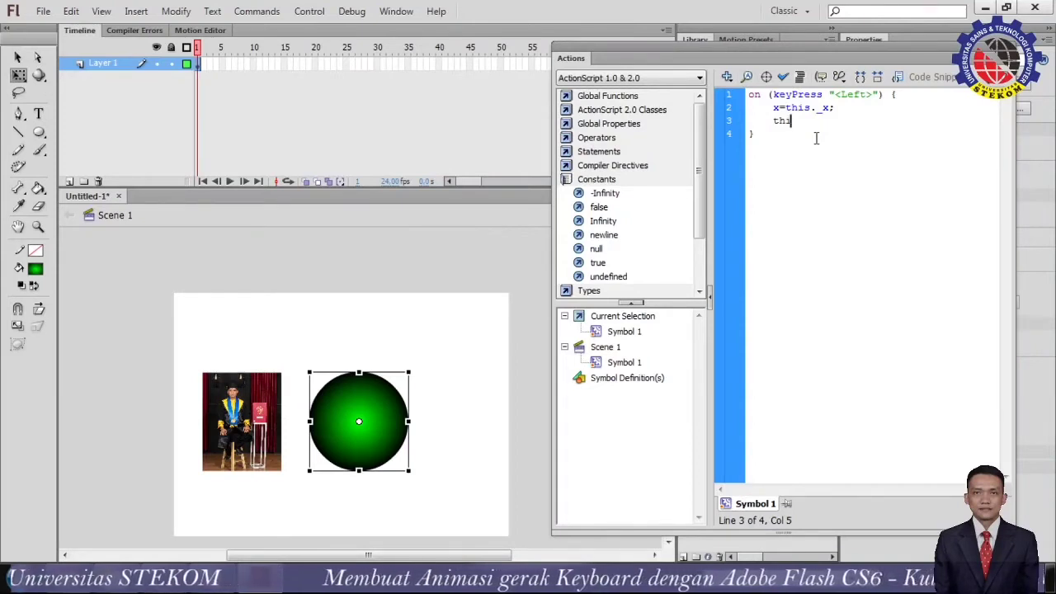
text(s)
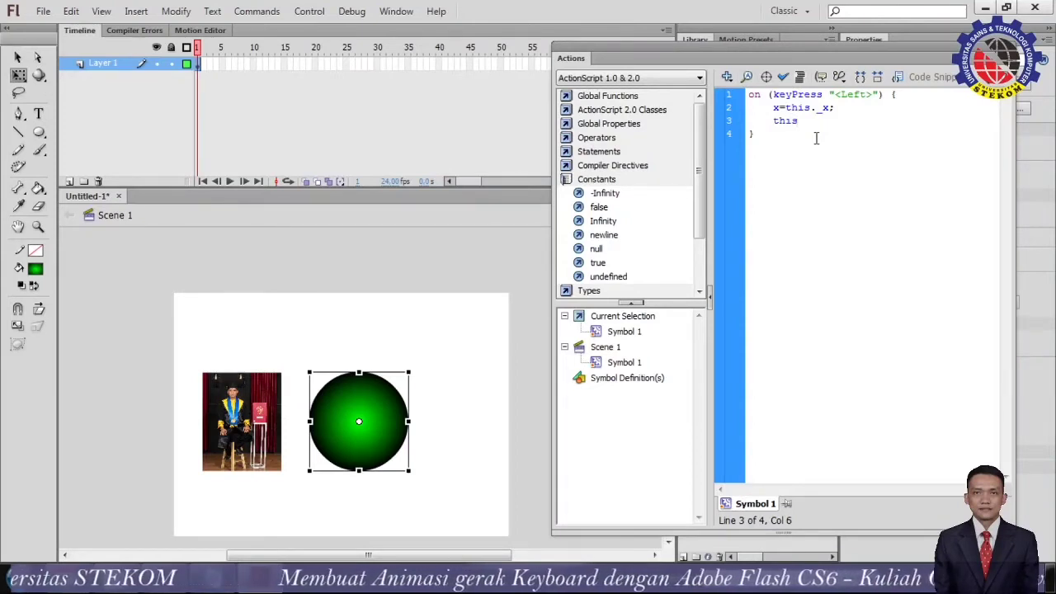
text(.)
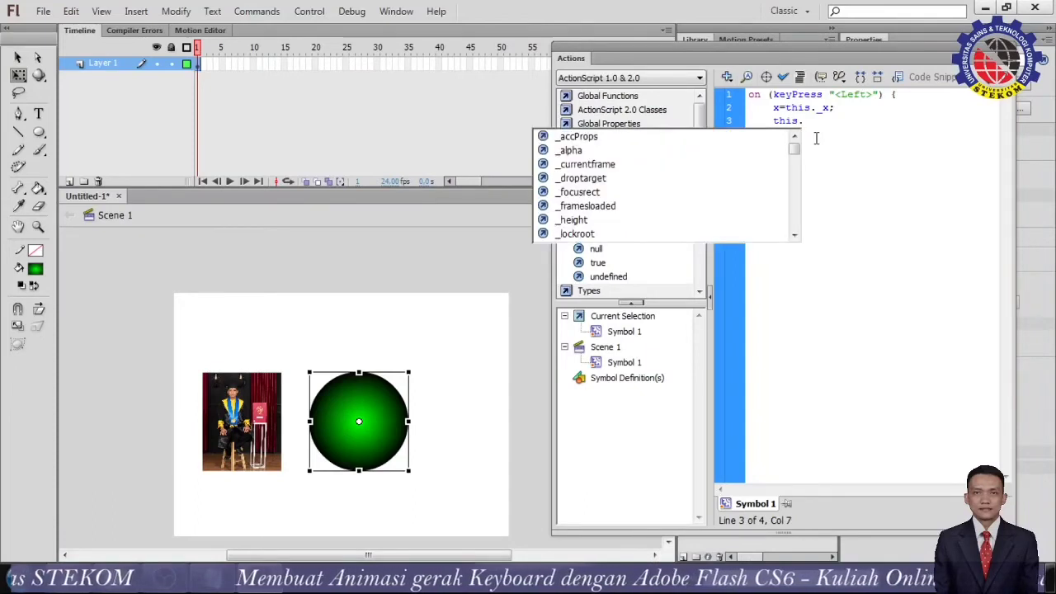
text(_)
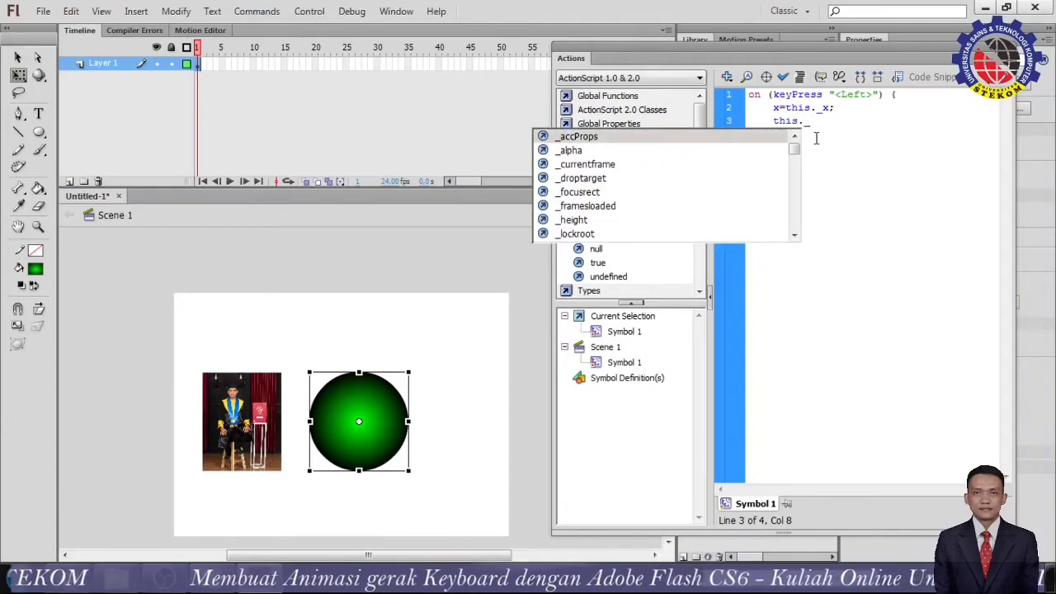
text(x)
key(Escape)
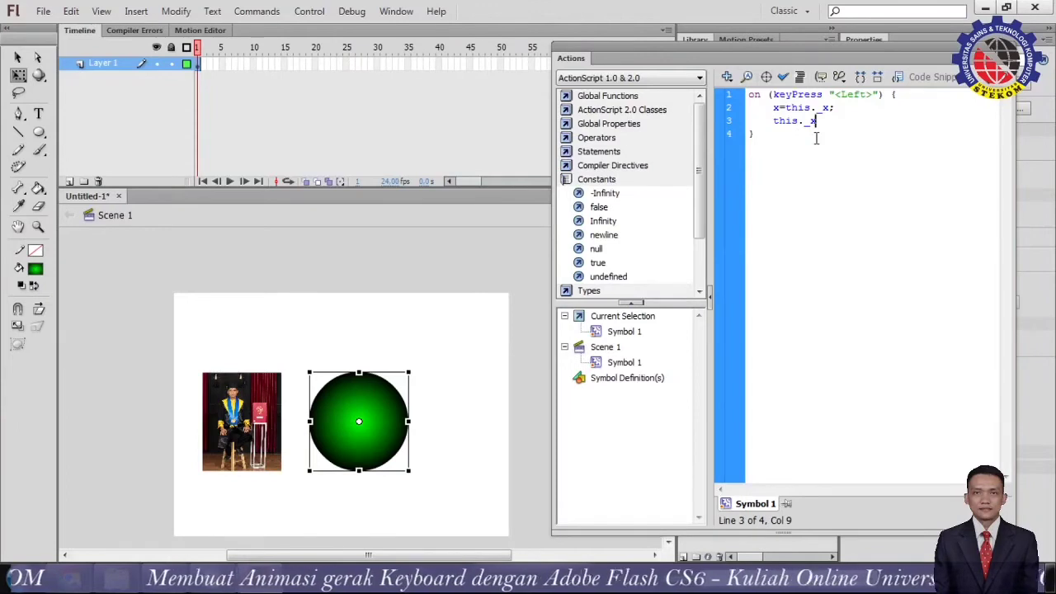
text(=)
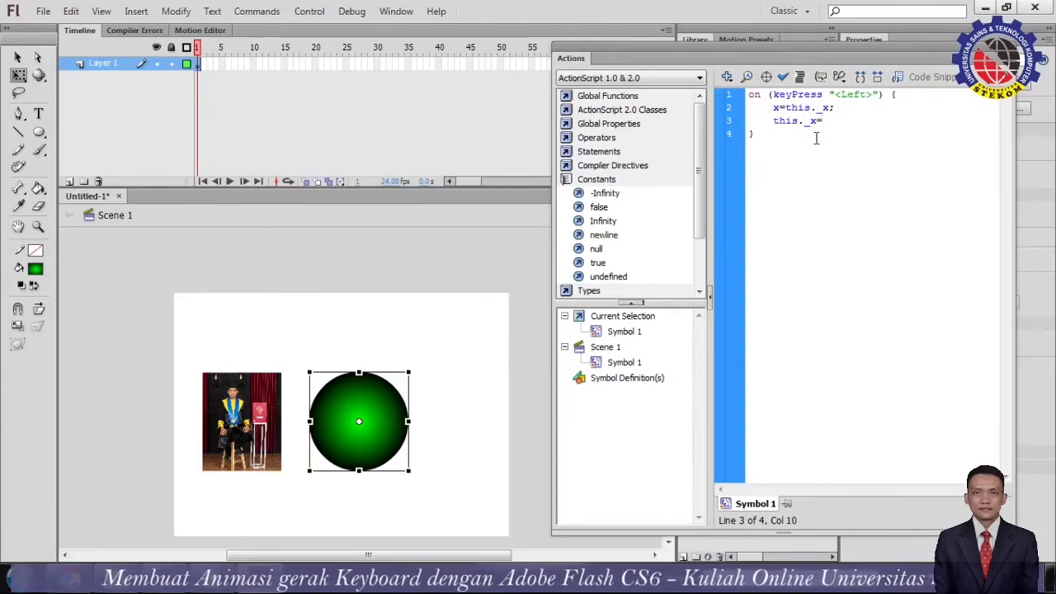
text(x)
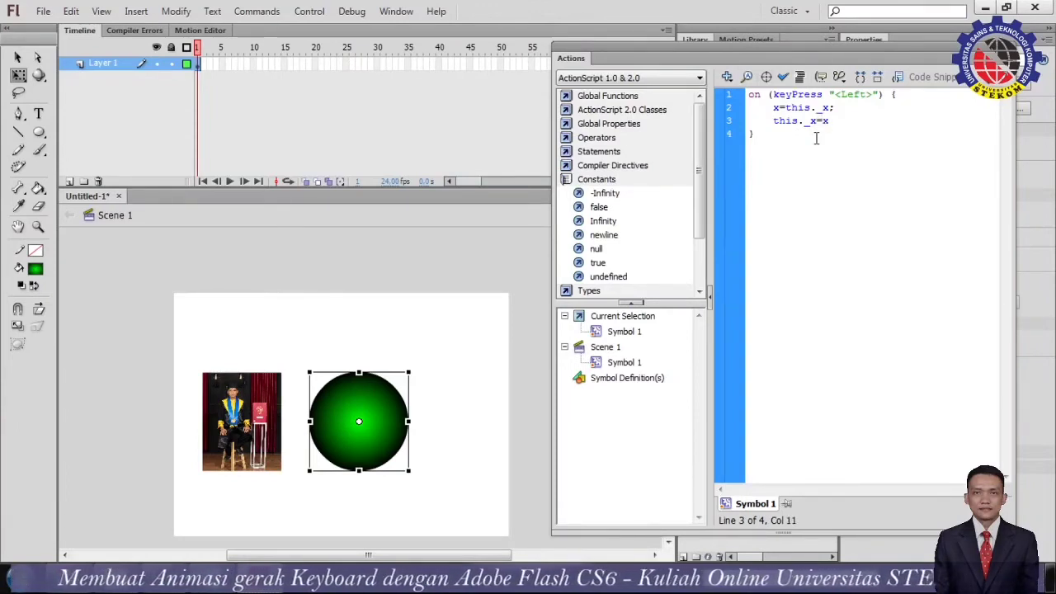
text(-)
text(5)
text(;)
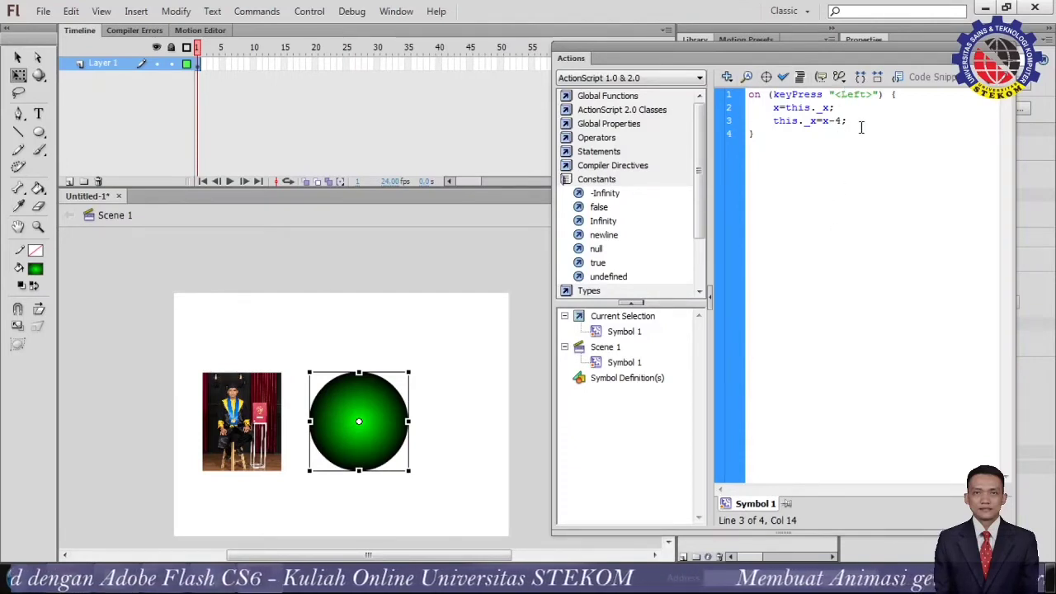
Begin a second handler below the closing brace with the opening line on (keyPress "<Right>"){.
click(773, 137)
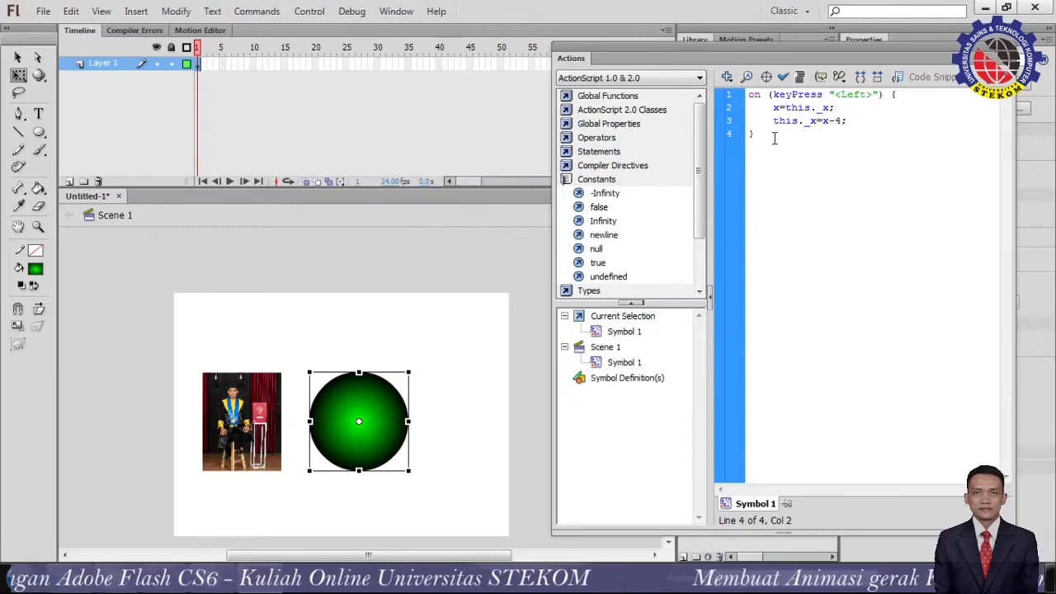
key(Return)
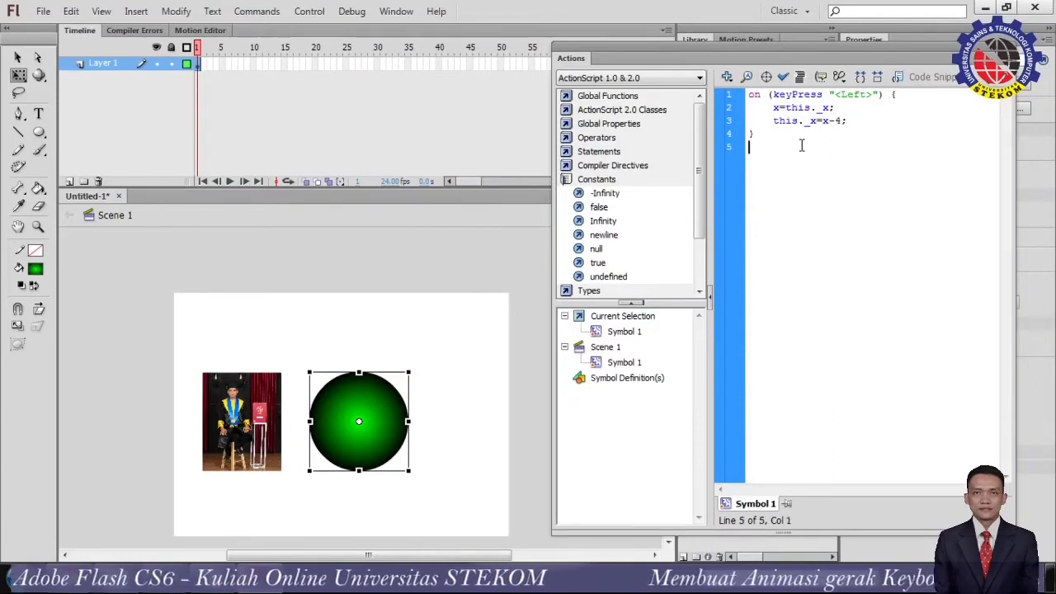
text(on)
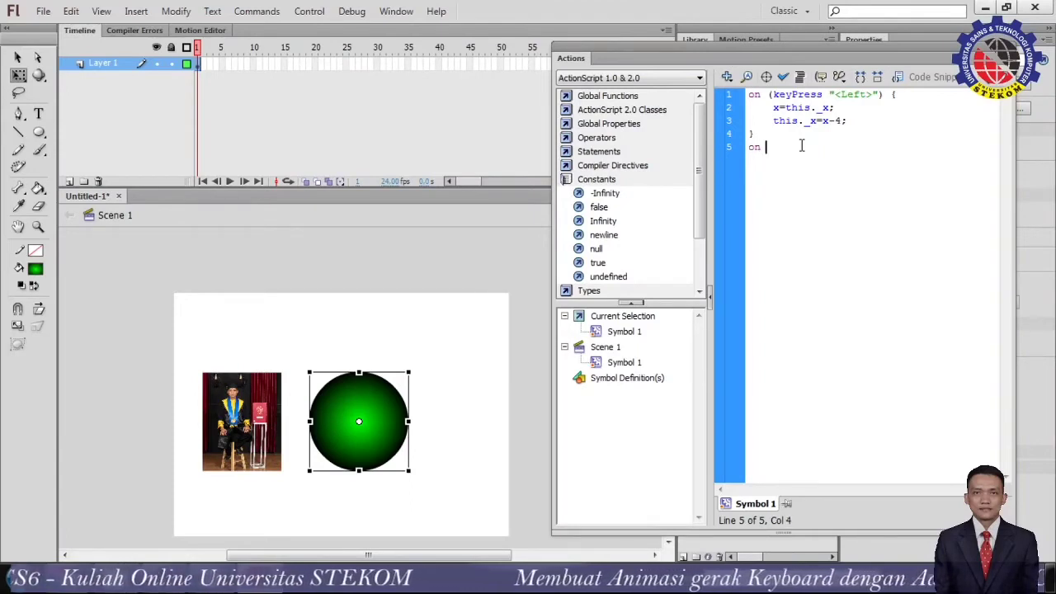
text( ()
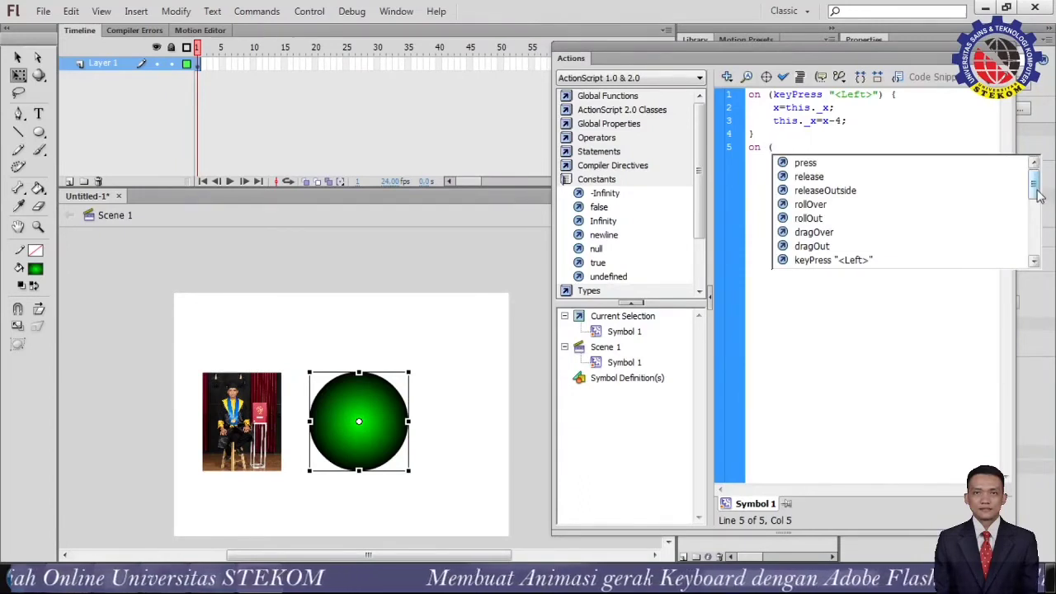
drag(1037, 177, 1038, 208)
double_click(807, 234)
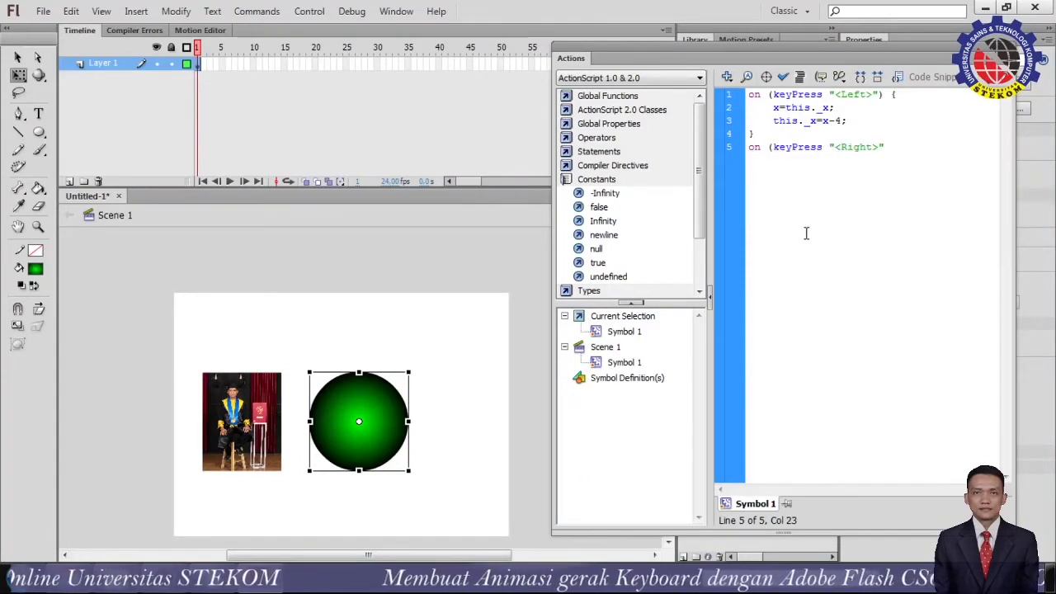
text(){)
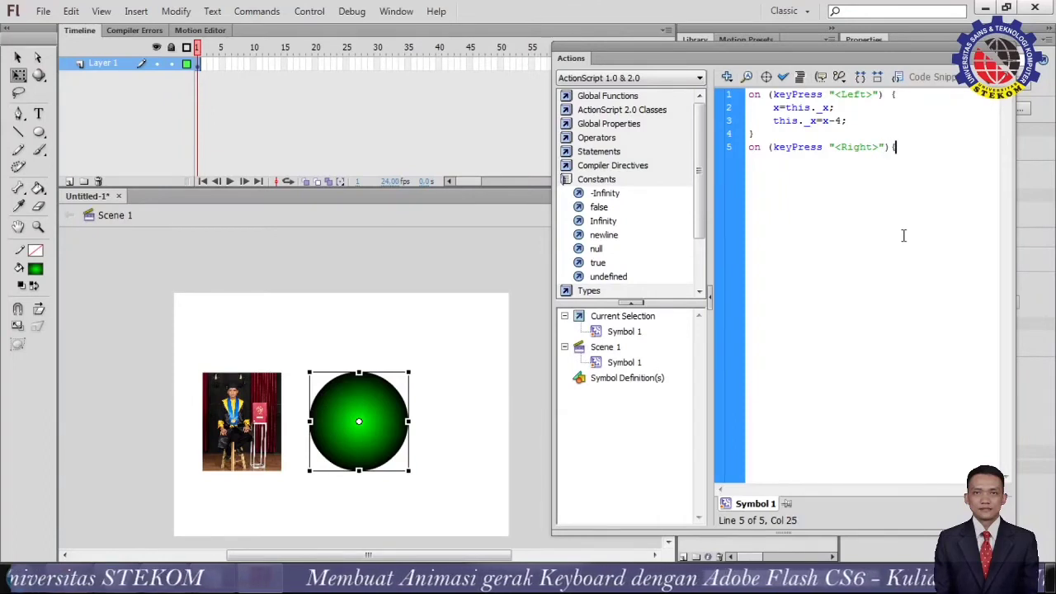
Fill the Right keyPress handler with a copy of the Left handler's two body lines, changing the second to this._x=x+4;.
key(Return)
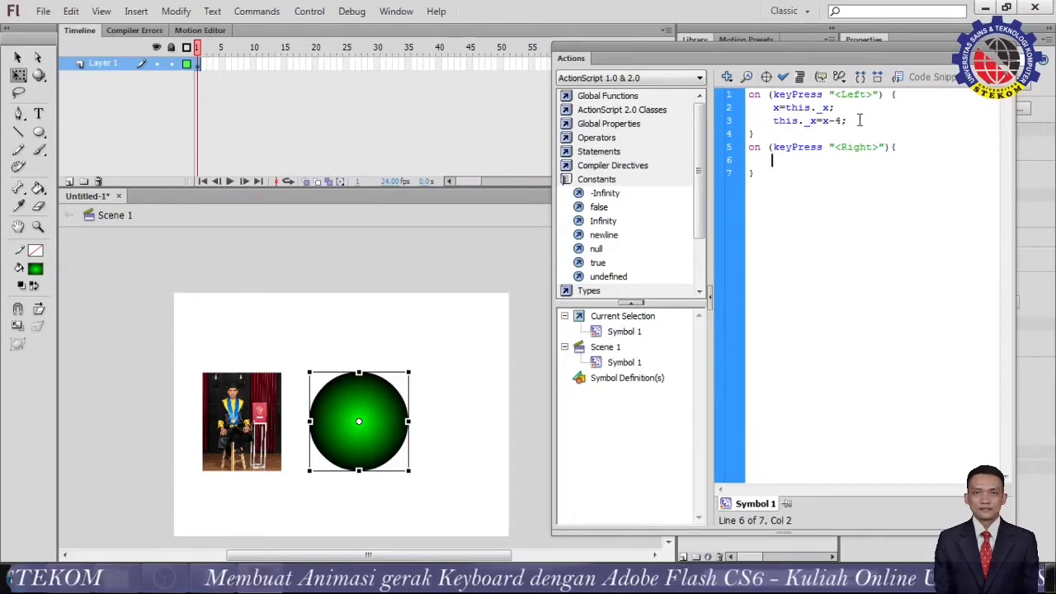
drag(859, 120, 748, 114)
key(ctrl+c)
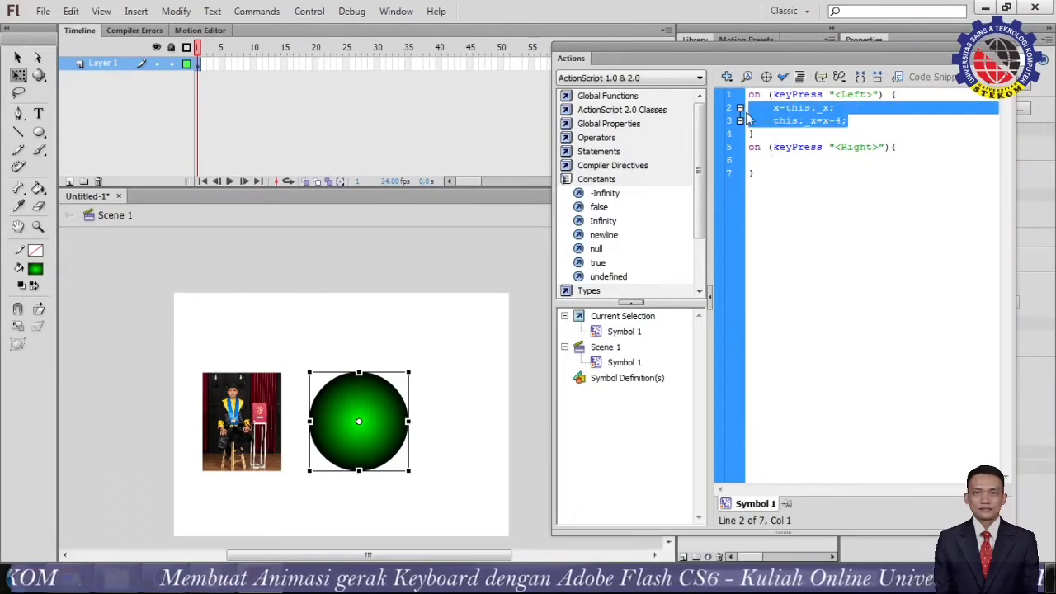
click(781, 160)
key(ctrl+v)
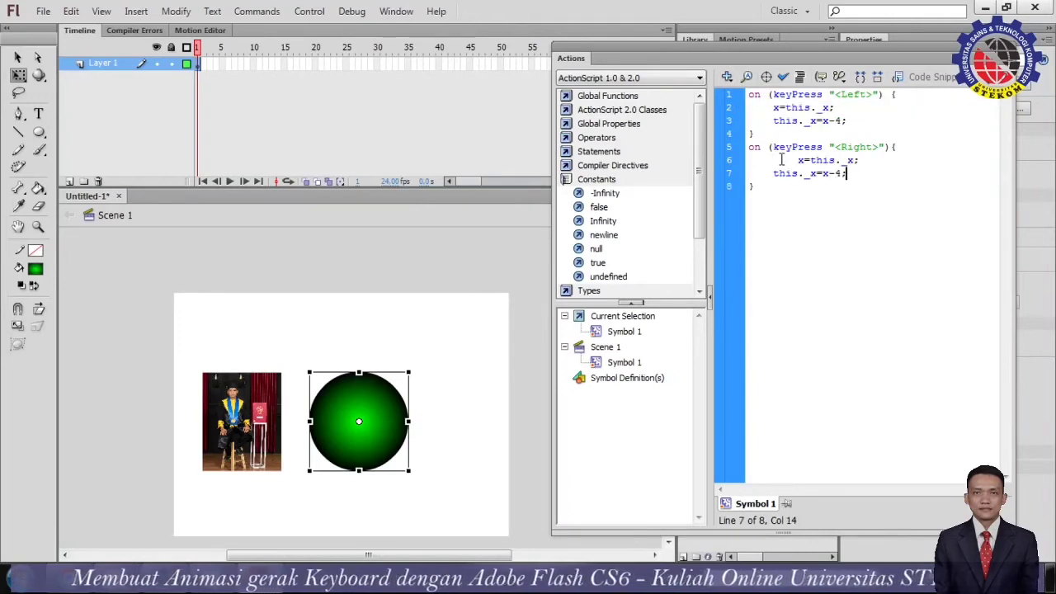
double_click(833, 173)
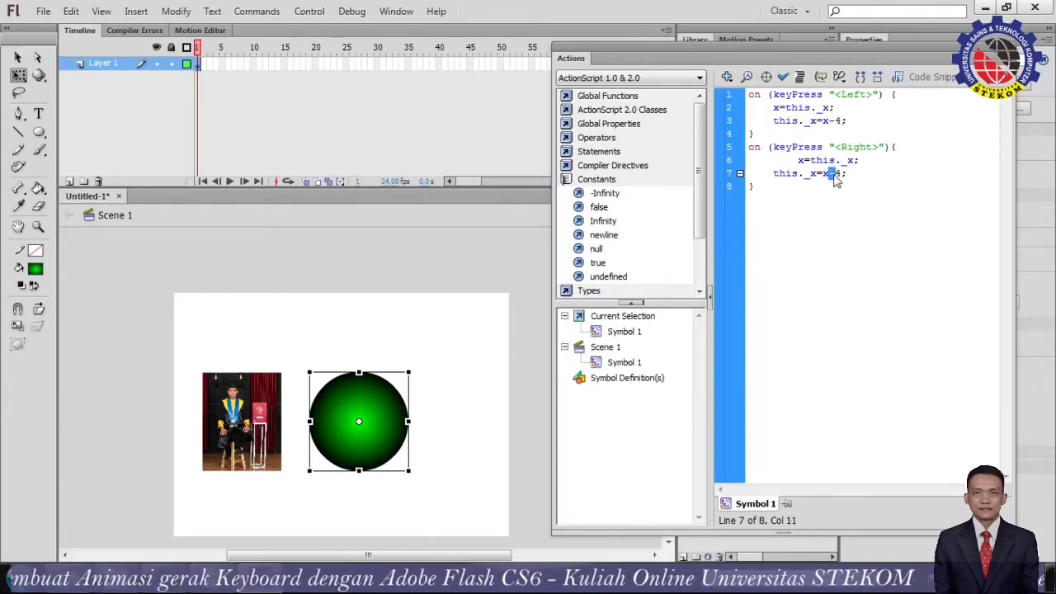
text(+)
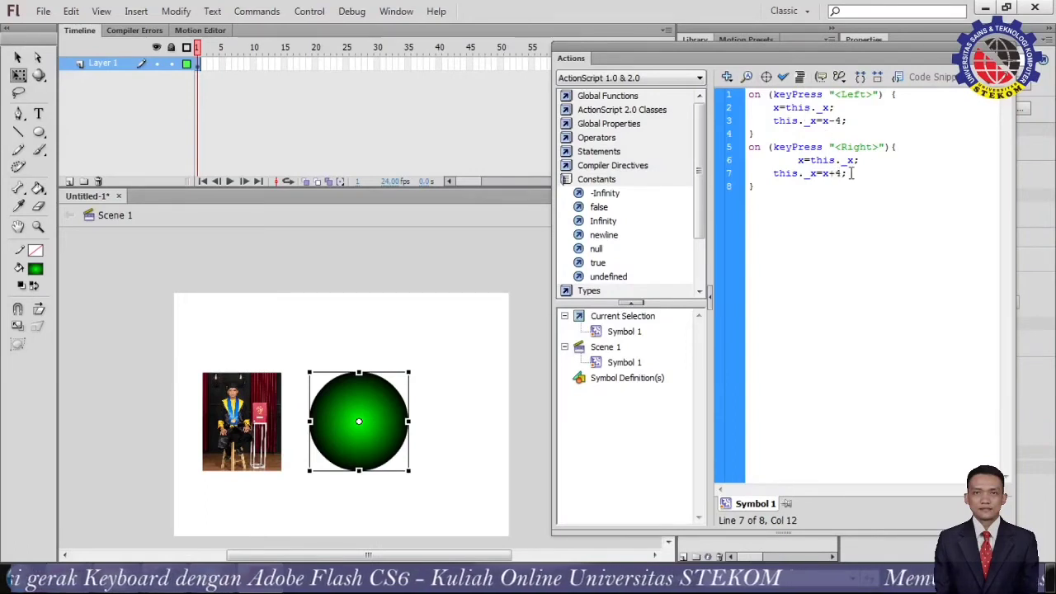
Add a third handler below the Right one, opening with on (keyPress "<Up>"){ and an empty line for the body.
click(768, 189)
key(Return)
text(on)
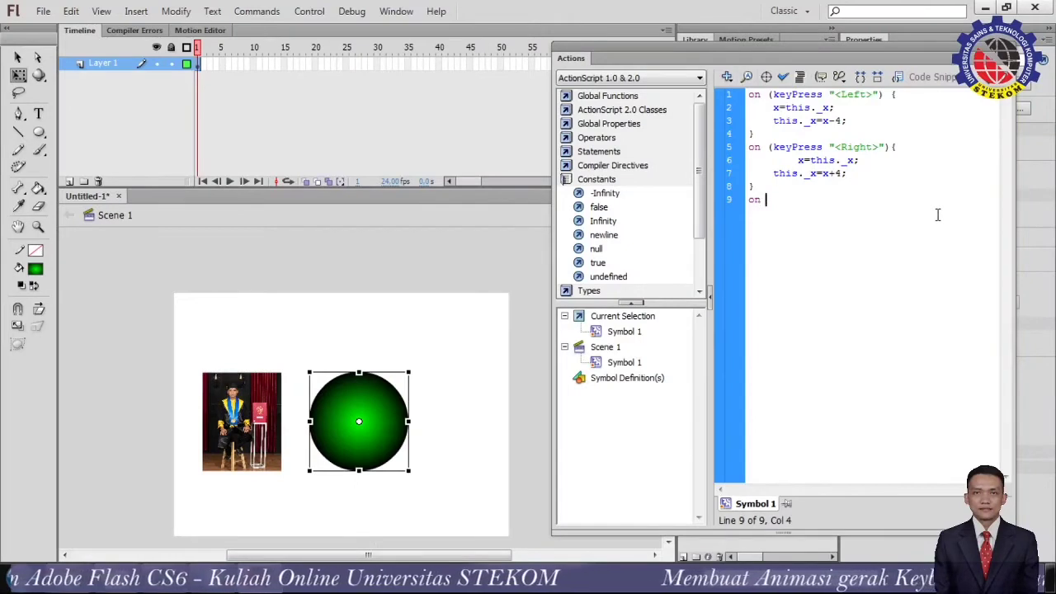
text( ()
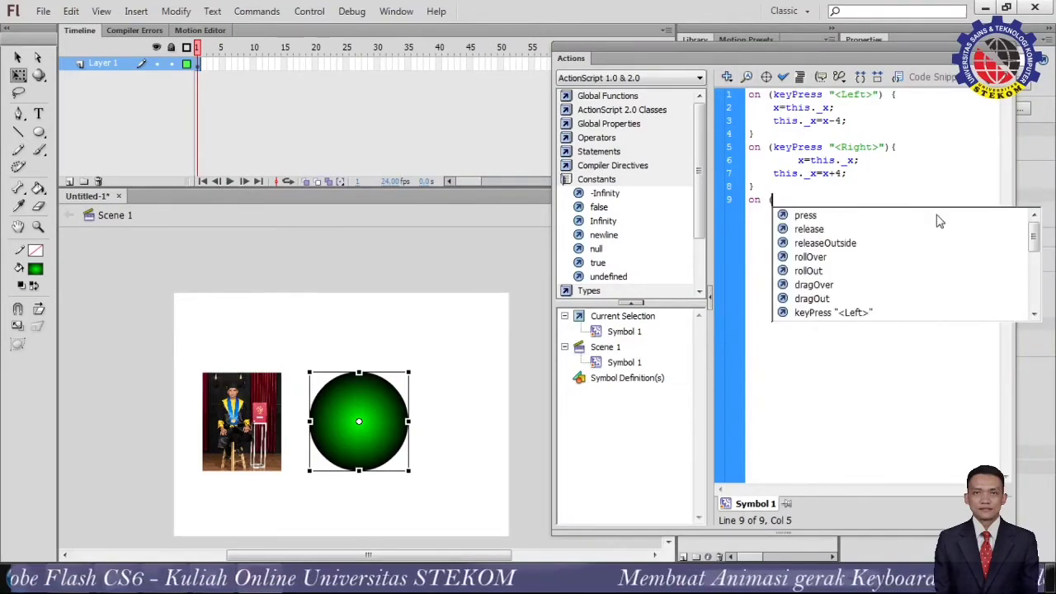
text(key)
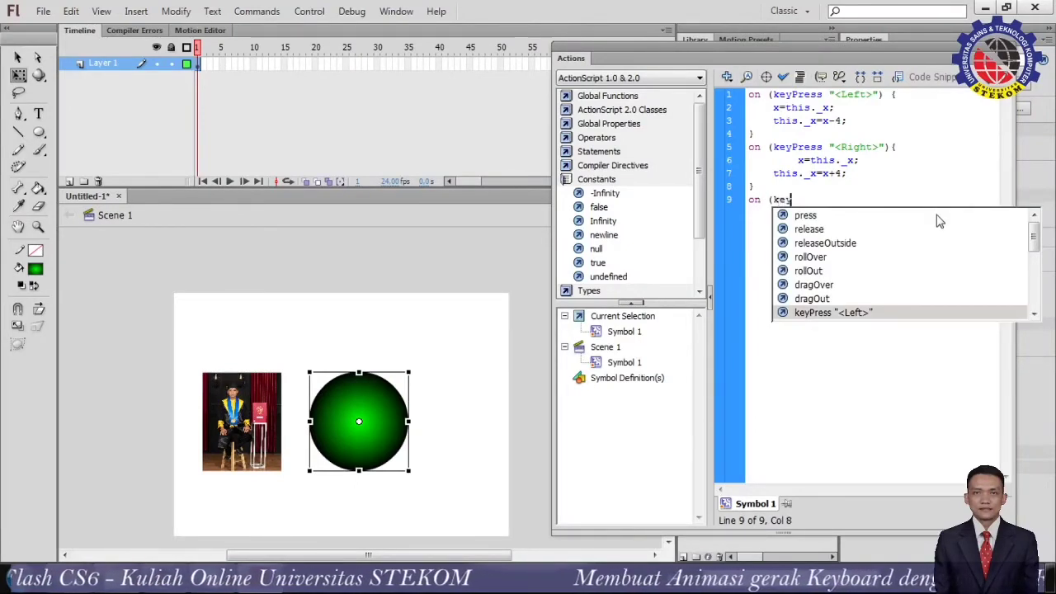
drag(1033, 245, 1036, 282)
double_click(835, 312)
text() {)
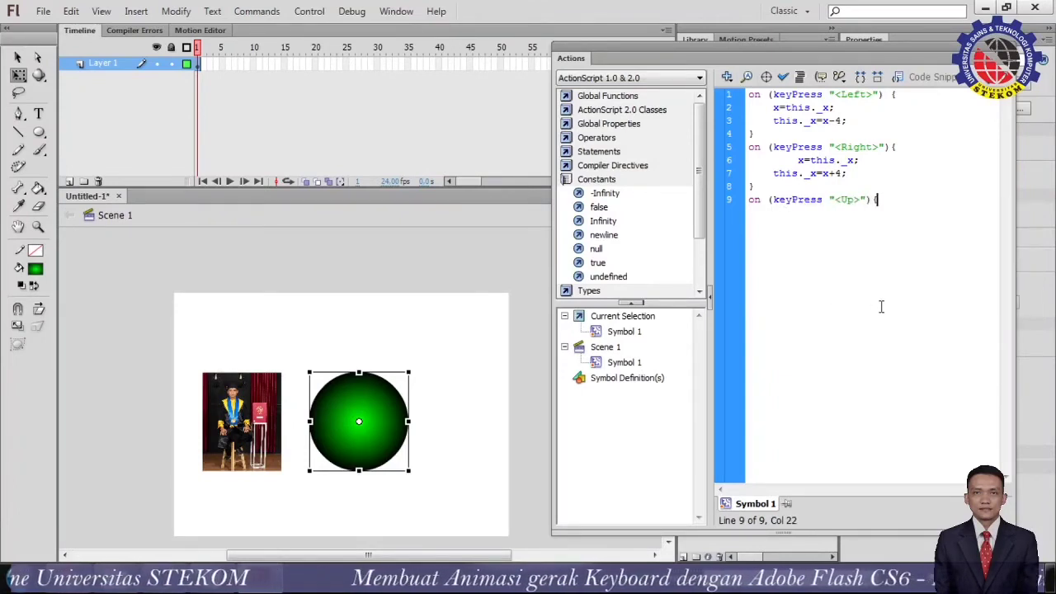
key(Return)
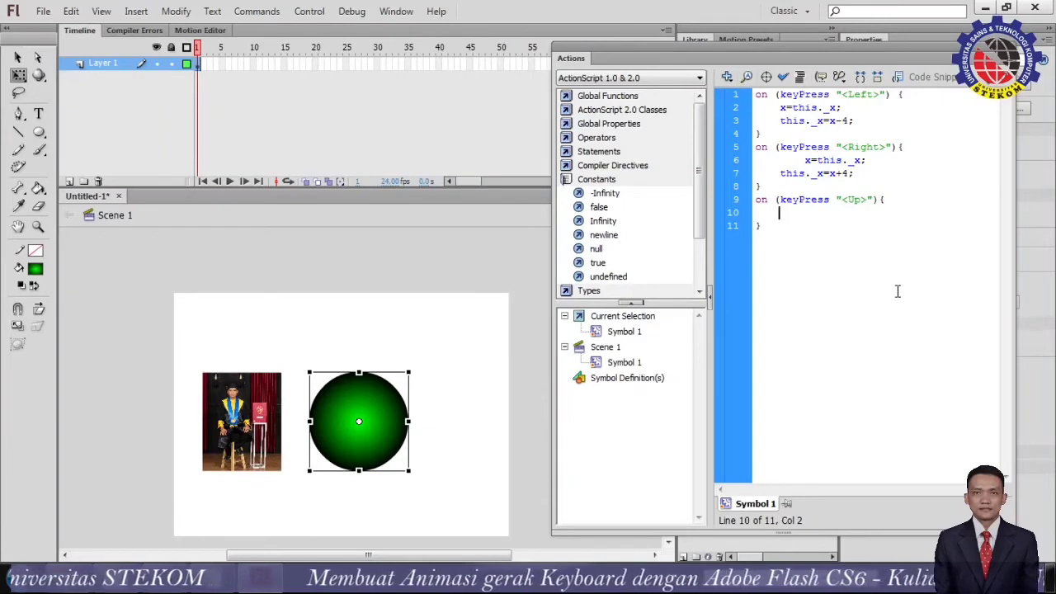
Remove the extra indent before x=this._x; in the Right handler and add y=this._y; inside the Up handler.
click(805, 160)
key(BackSpace)
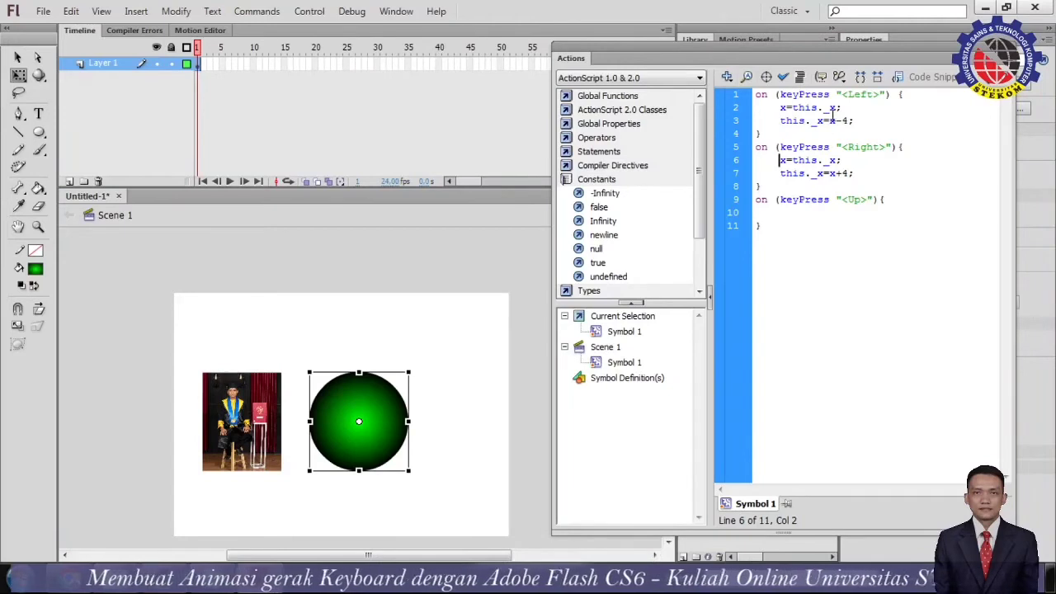
click(795, 213)
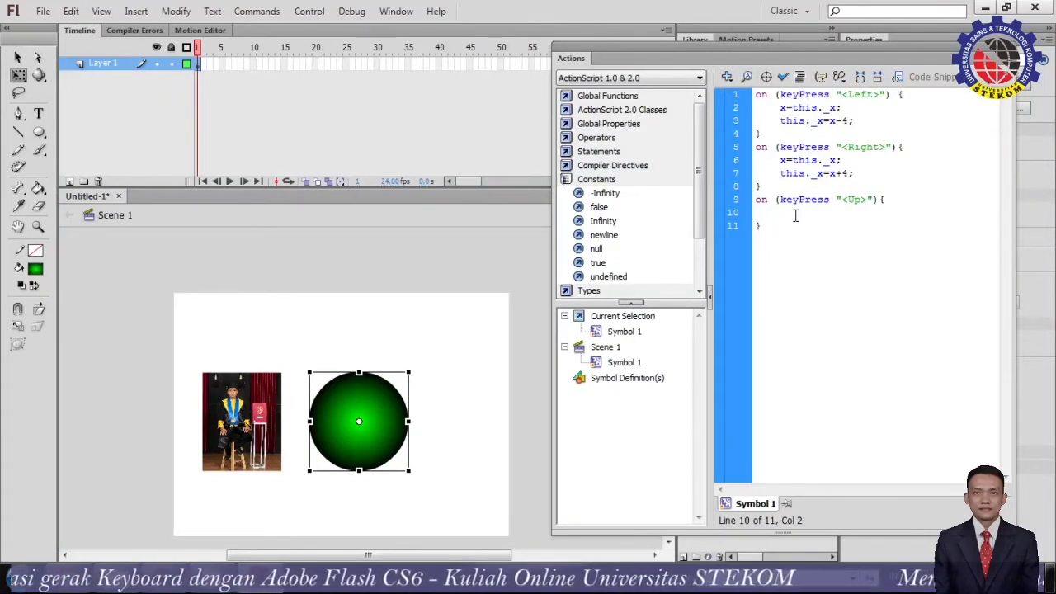
text(y)
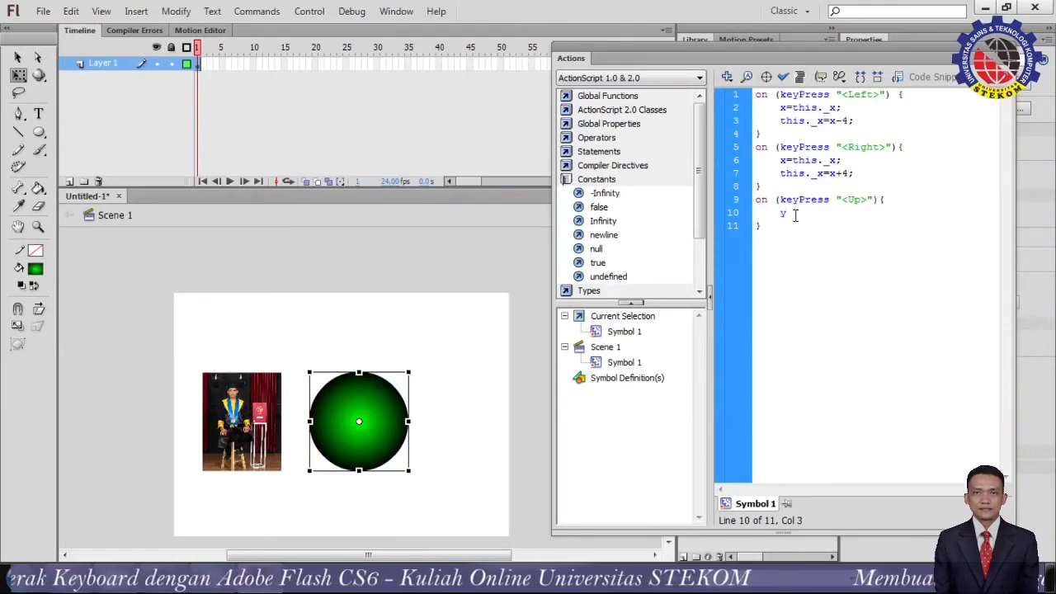
text(=this)
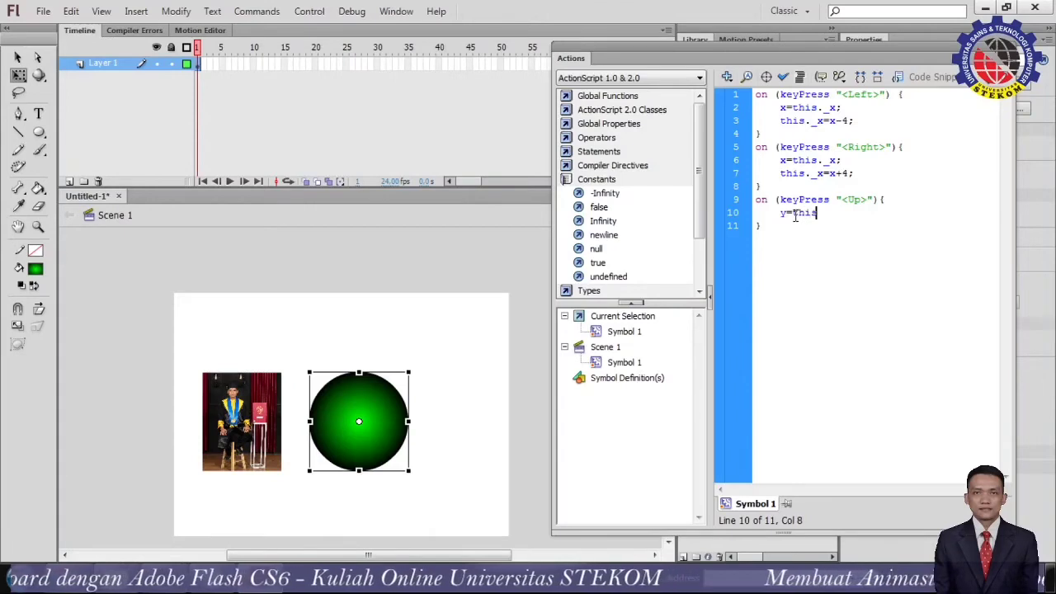
text(.)
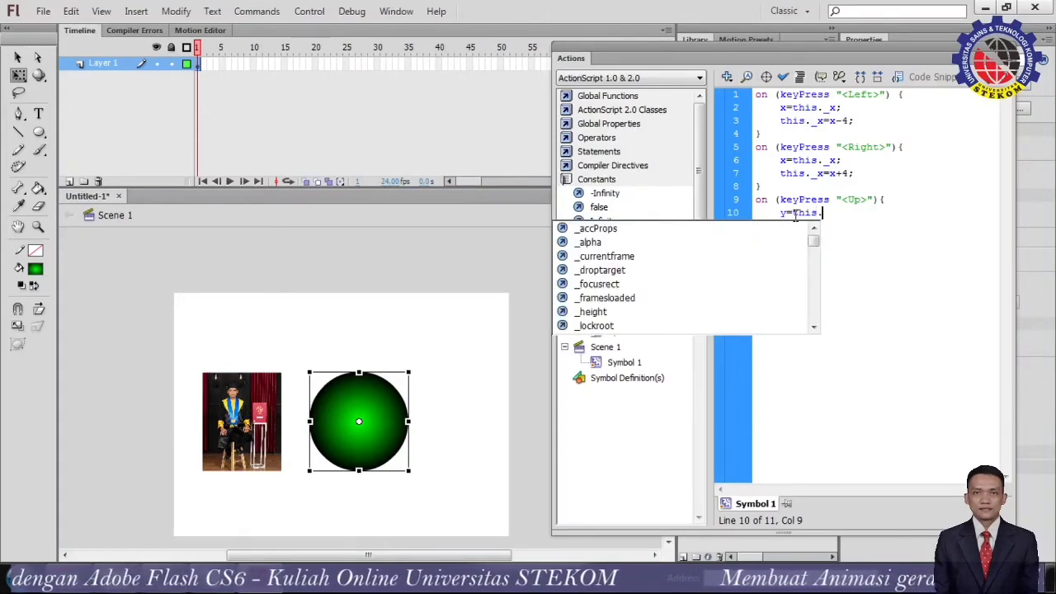
text(_y;)
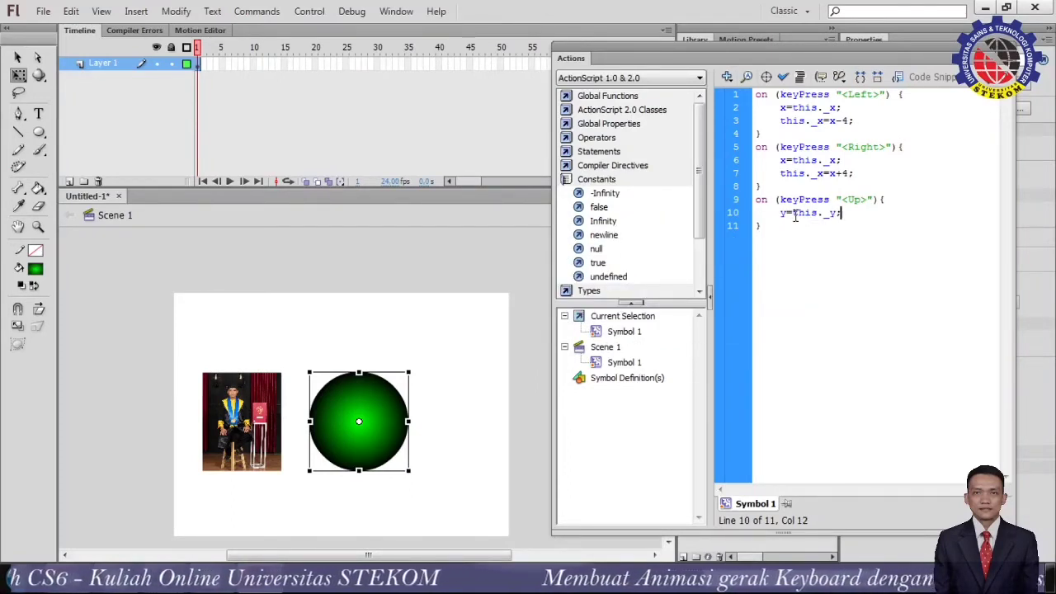
Add the line this._y=y-4; below the y assignment in the Up keyPress handler.
key(Return)
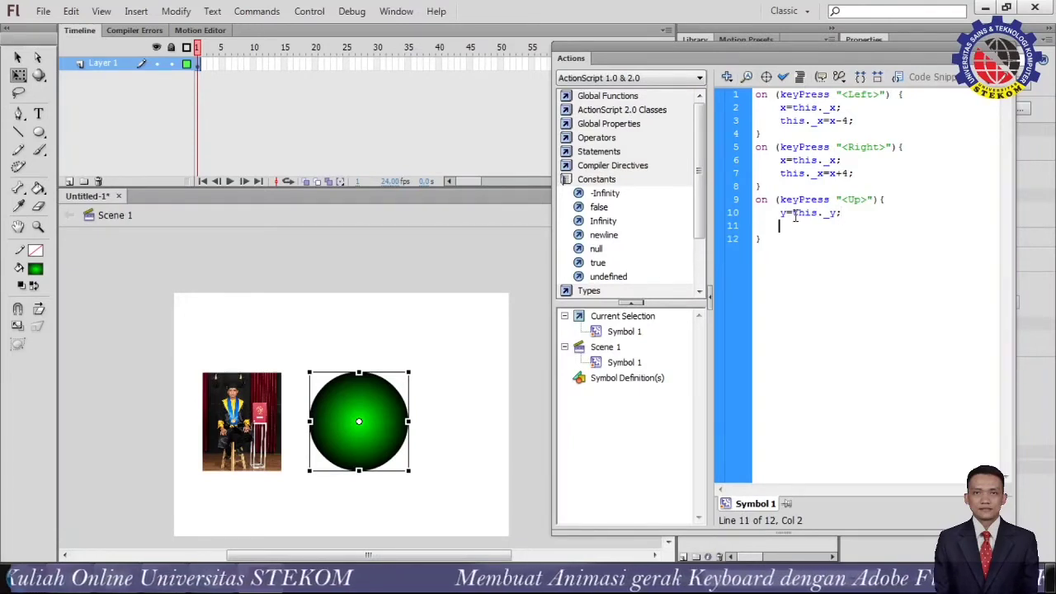
text(this)
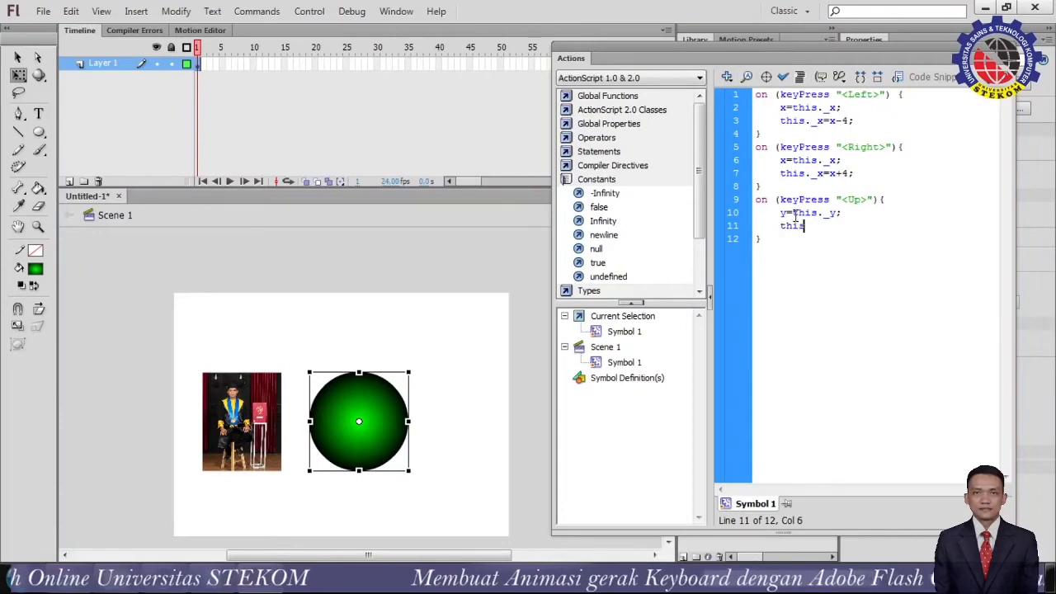
text(._)
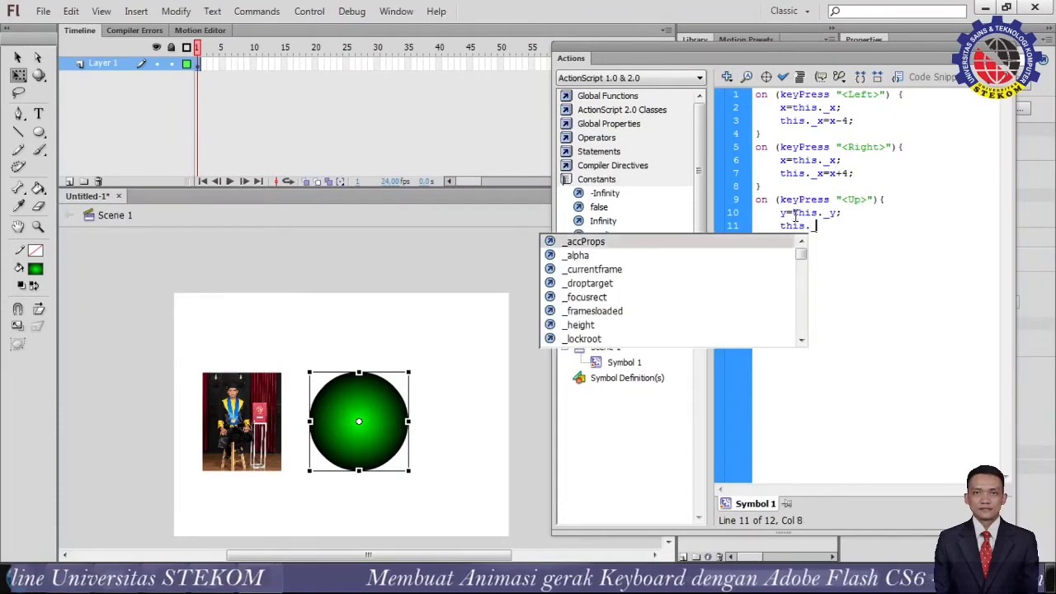
text(y)
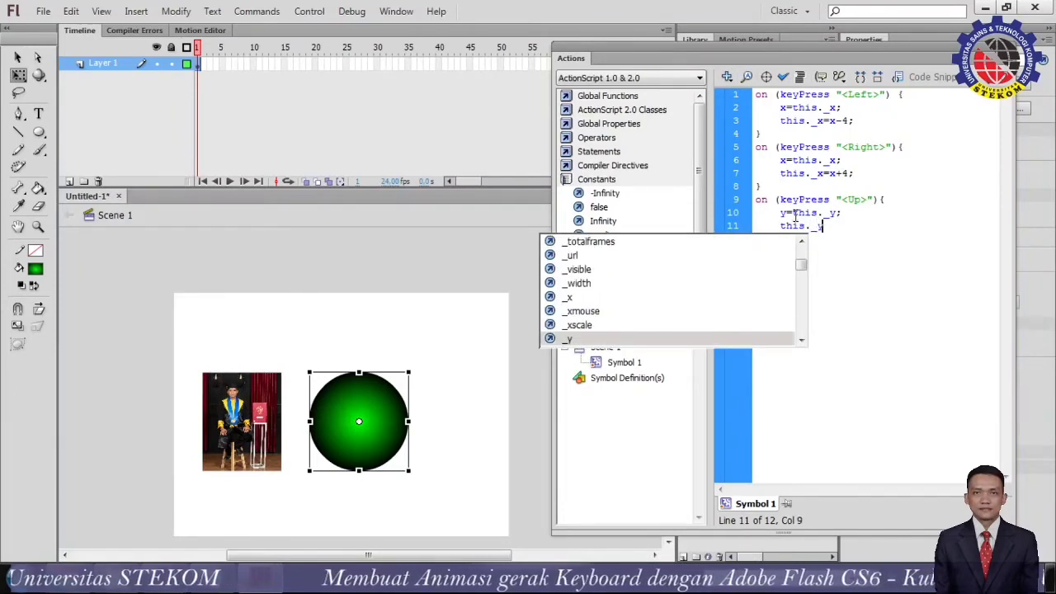
key(Return)
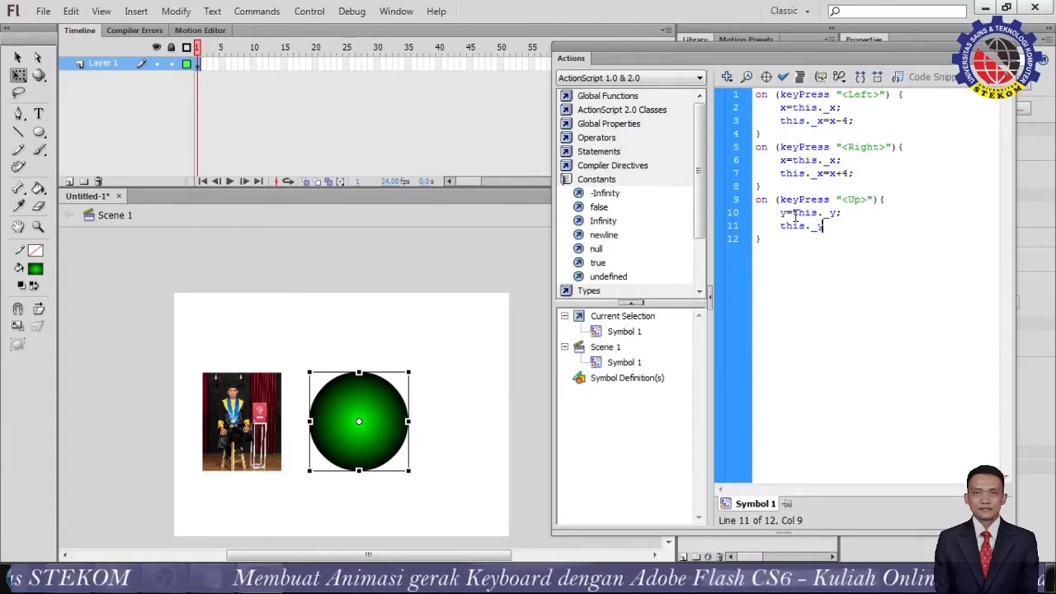
text(=)
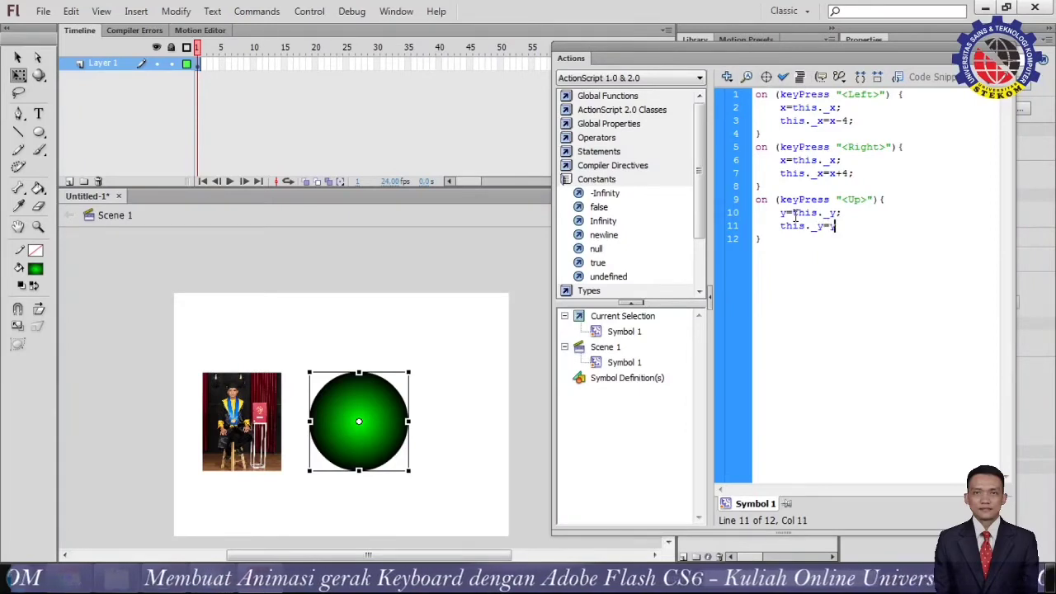
text(y-4;)
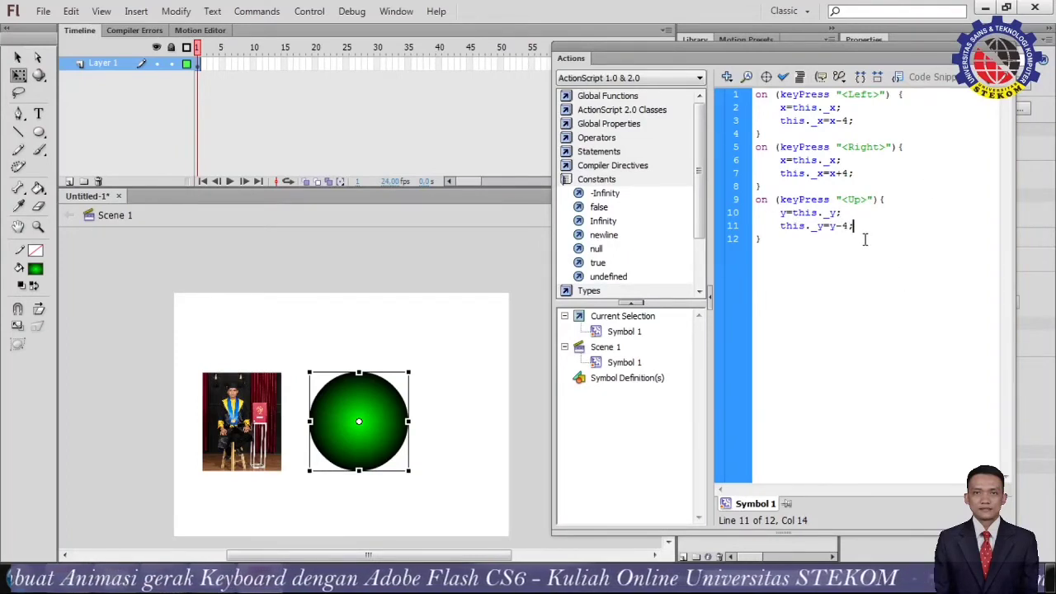
Copy the two body lines of the Up keyPress handler.
key(shift+Left)
key(shift+Left)
key(shift+Left)
drag(860, 232, 777, 215)
key(ctrl+c)
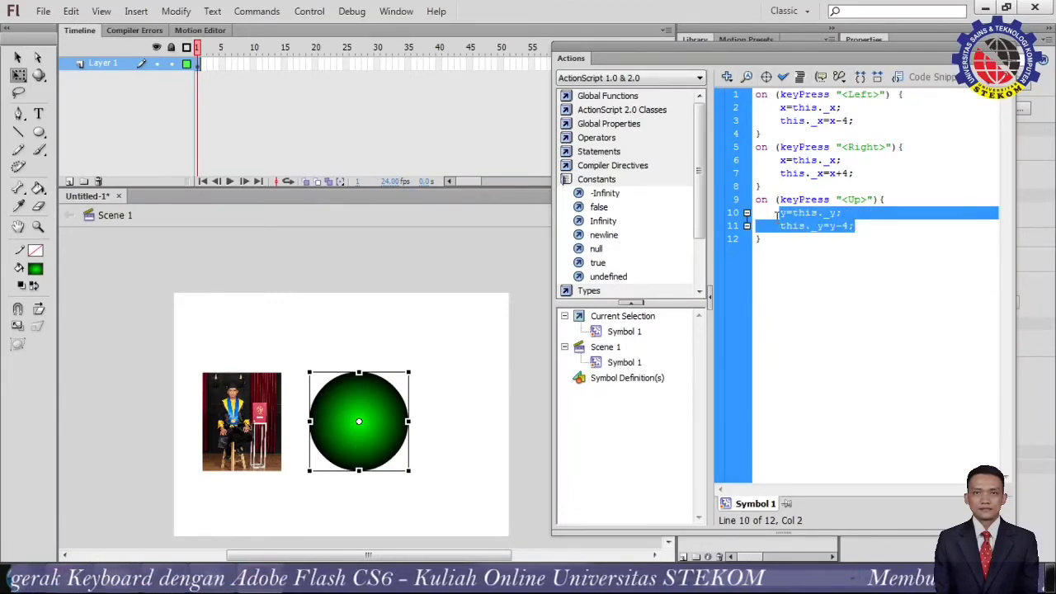
Add a fourth handler below the Up one, opening with on (keyPress "<Down>"){ and an empty line for the body.
click(782, 248)
key(Return)
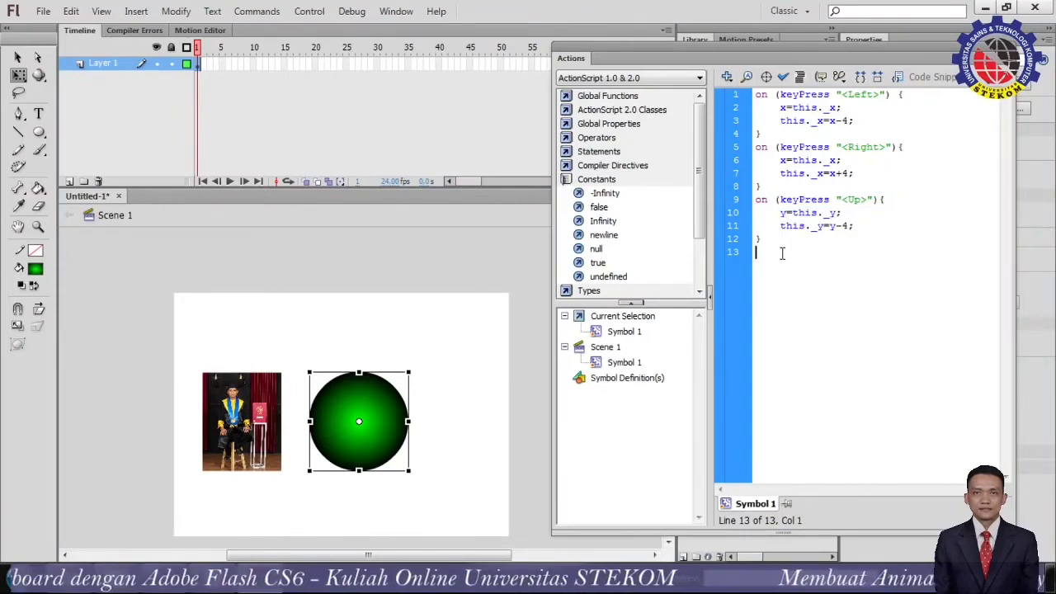
text(on )
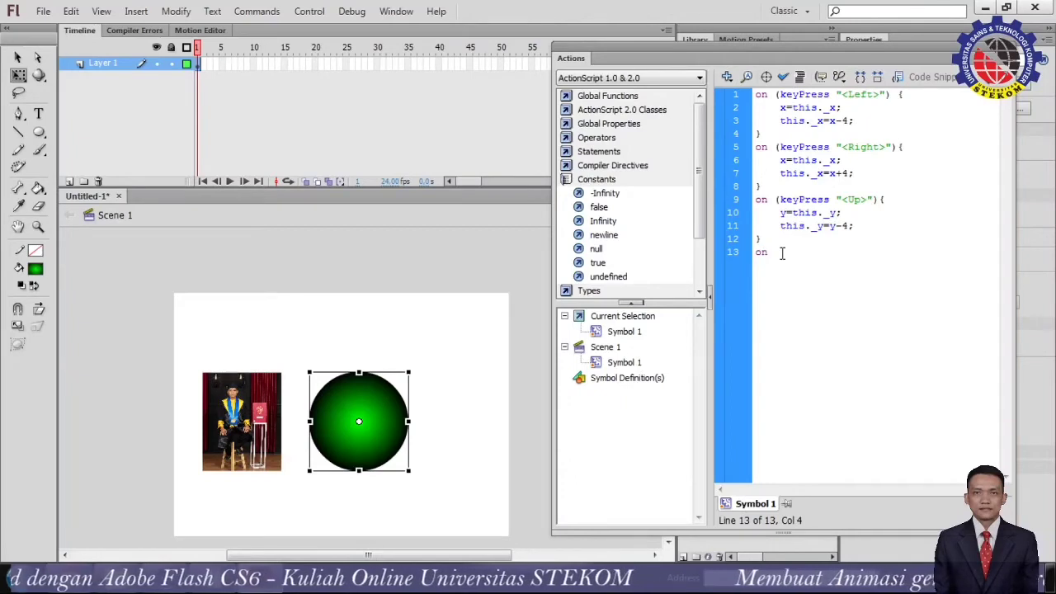
text((key)
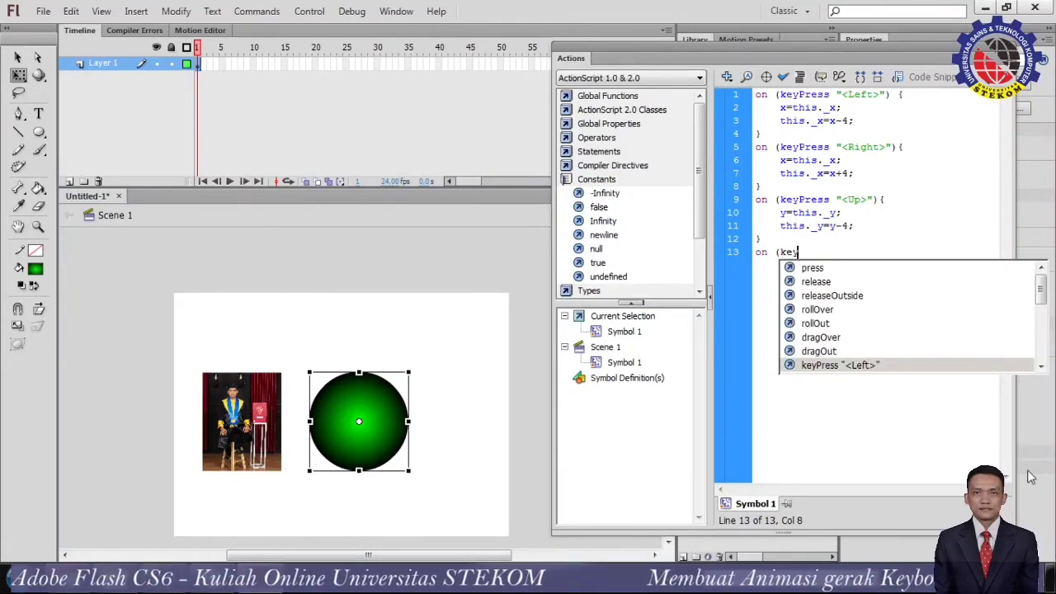
drag(1041, 299, 1043, 340)
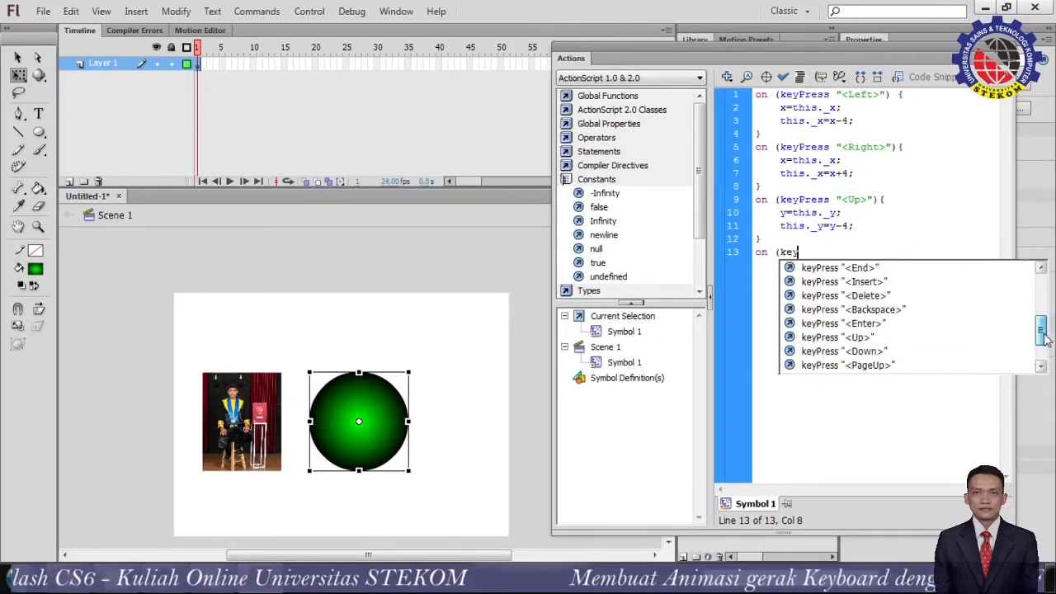
double_click(863, 352)
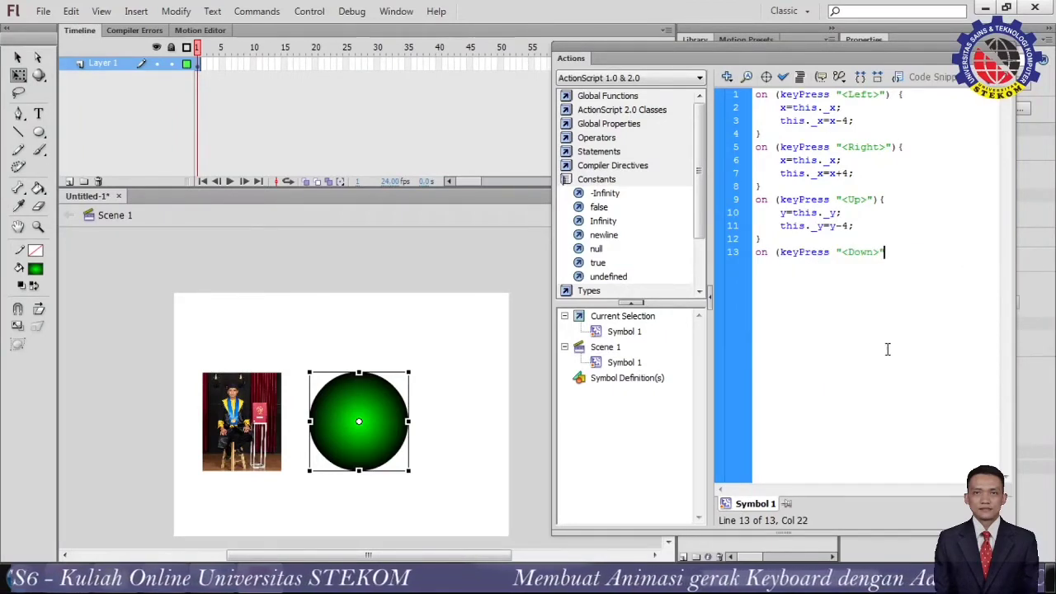
text({)
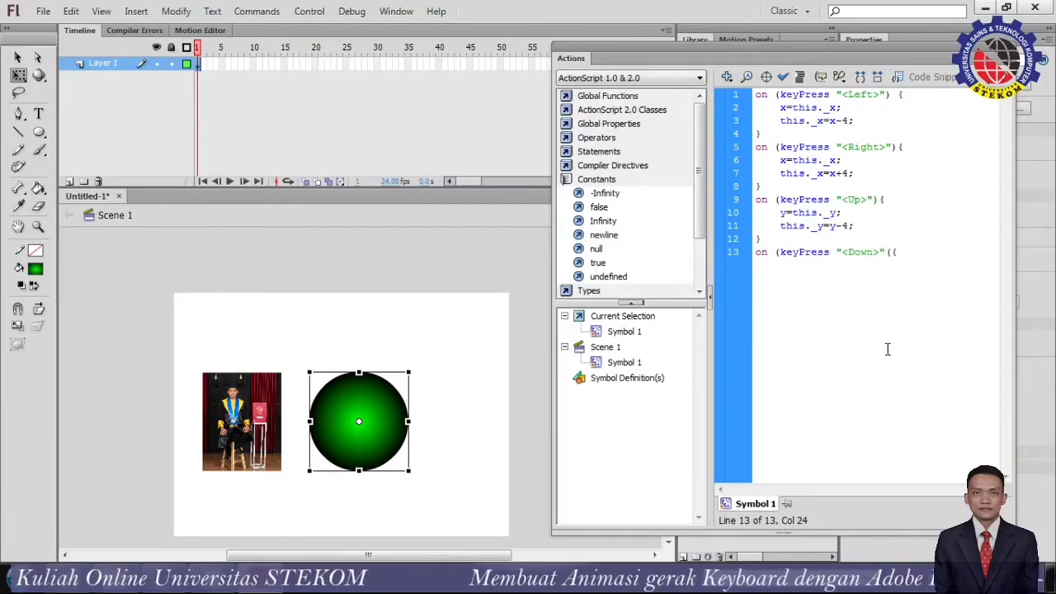
key(BackSpace)
key(BackSpace)
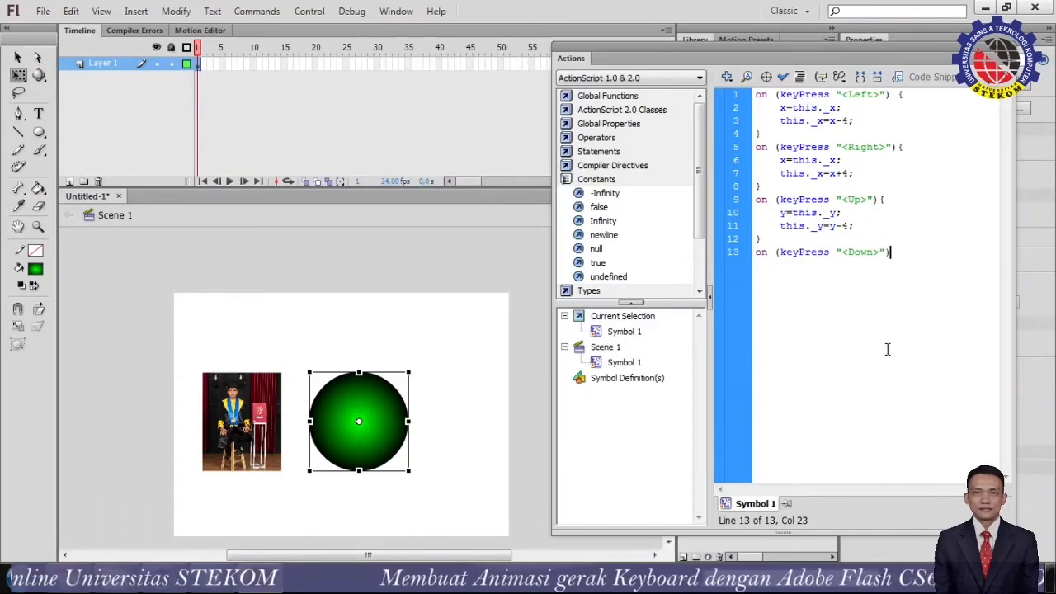
text({)
key(Return)
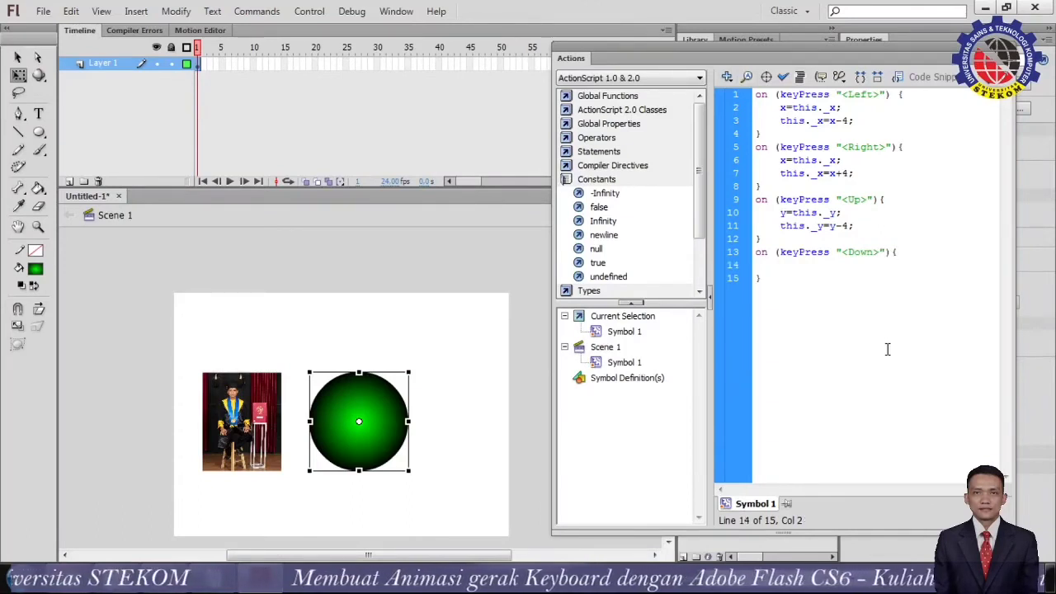
Paste the copied lines into the Down keyPress handler and change the second to this._y=y+4;.
key(ctrl+v)
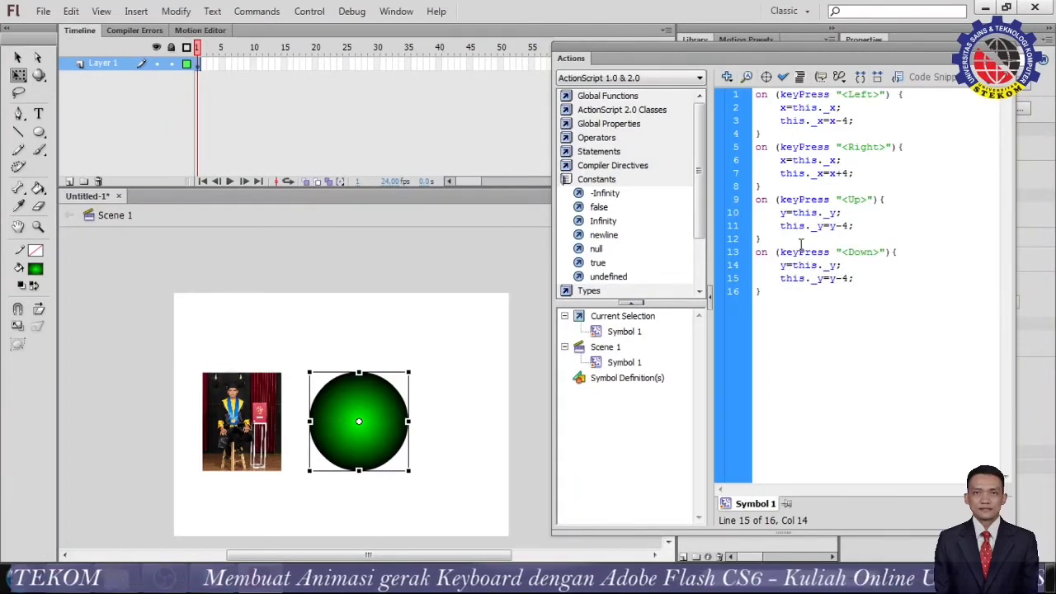
double_click(837, 281)
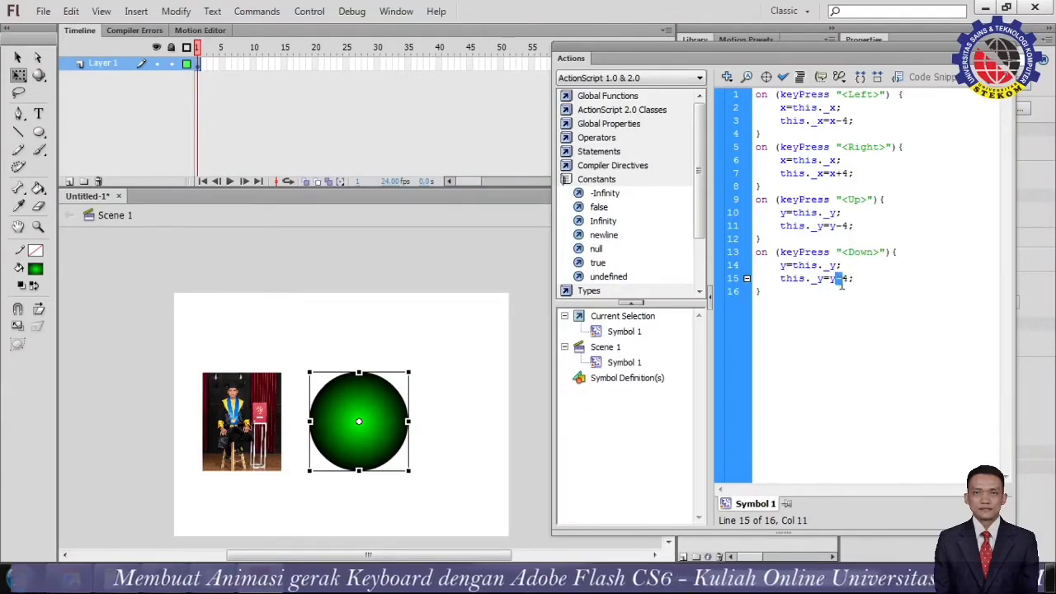
text(-)
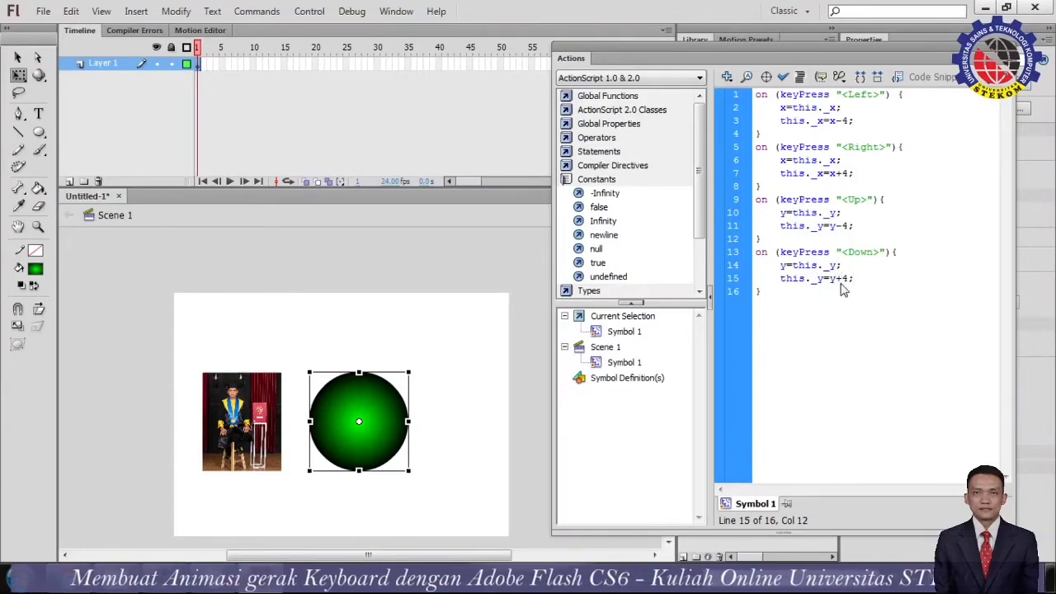
Check the syntax of the four-handler script on the green circle, and return to the timeline.
key(Down)
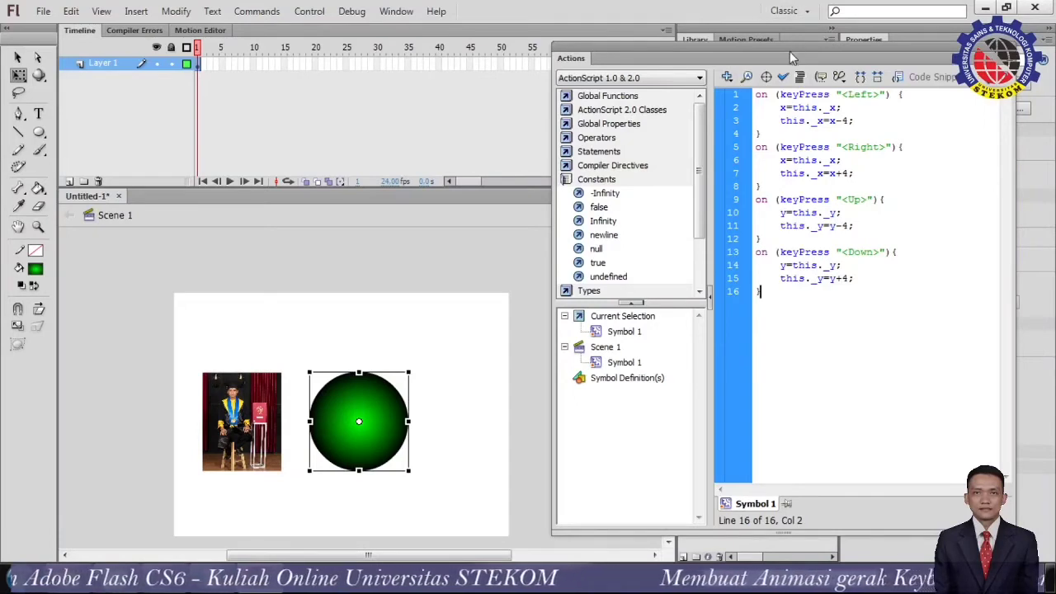
click(783, 77)
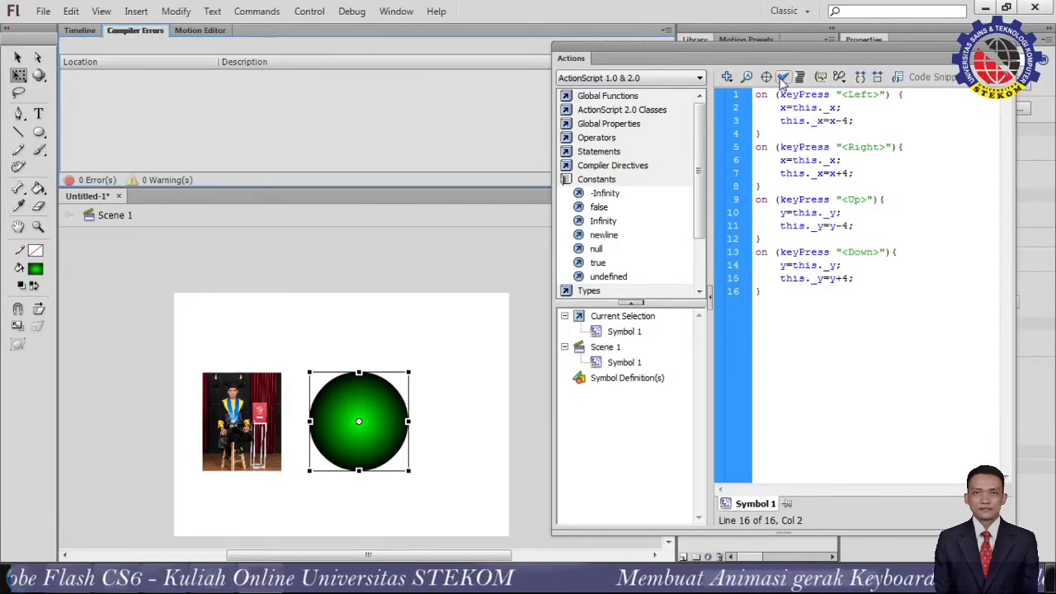
click(80, 30)
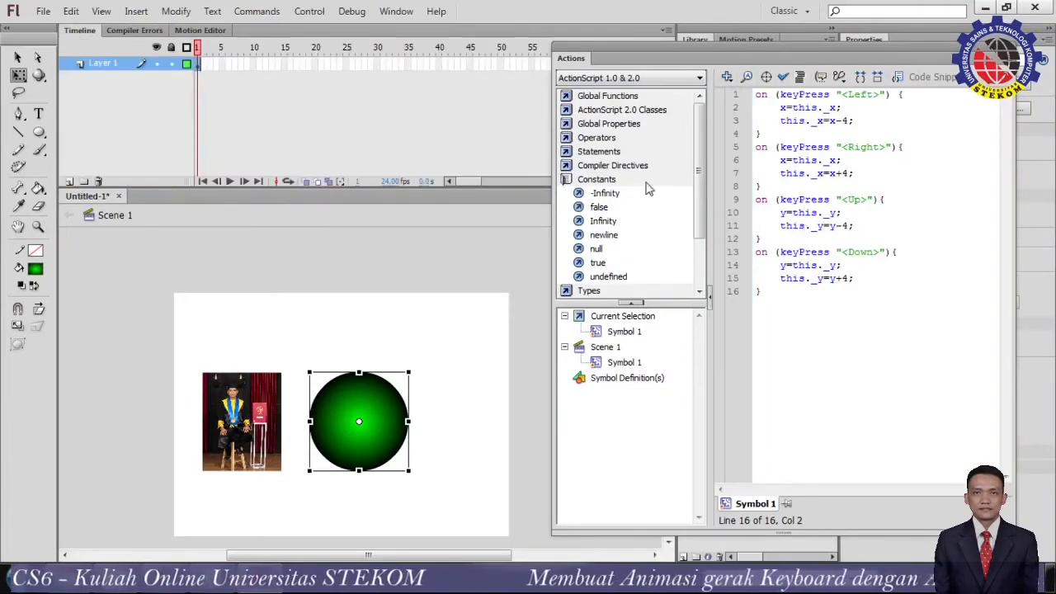
Run the movie test in Flash Professional to try out the keyboard handlers.
click(320, 13)
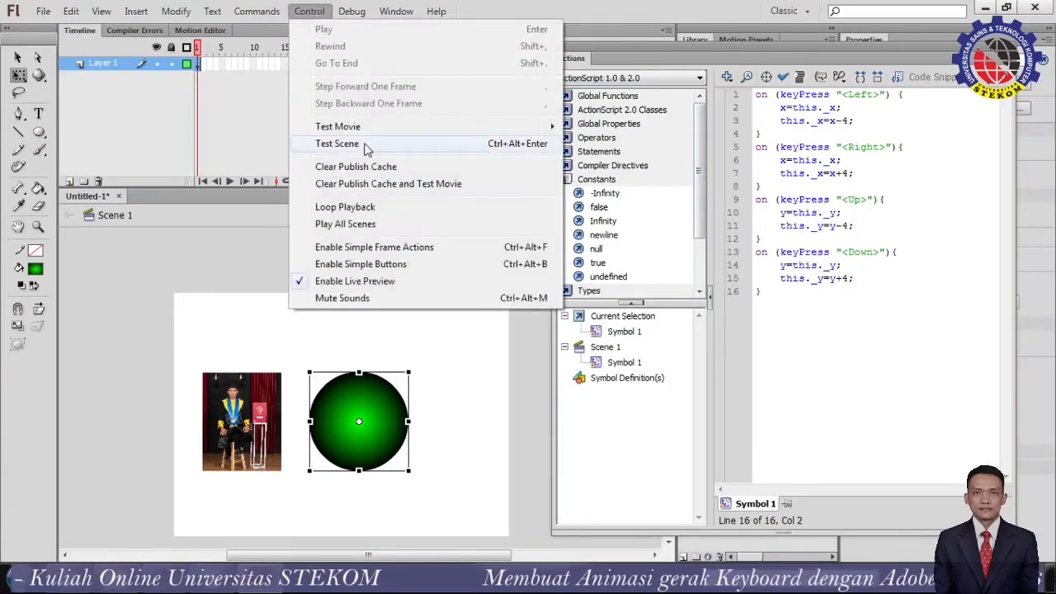
mouse_move(369, 134)
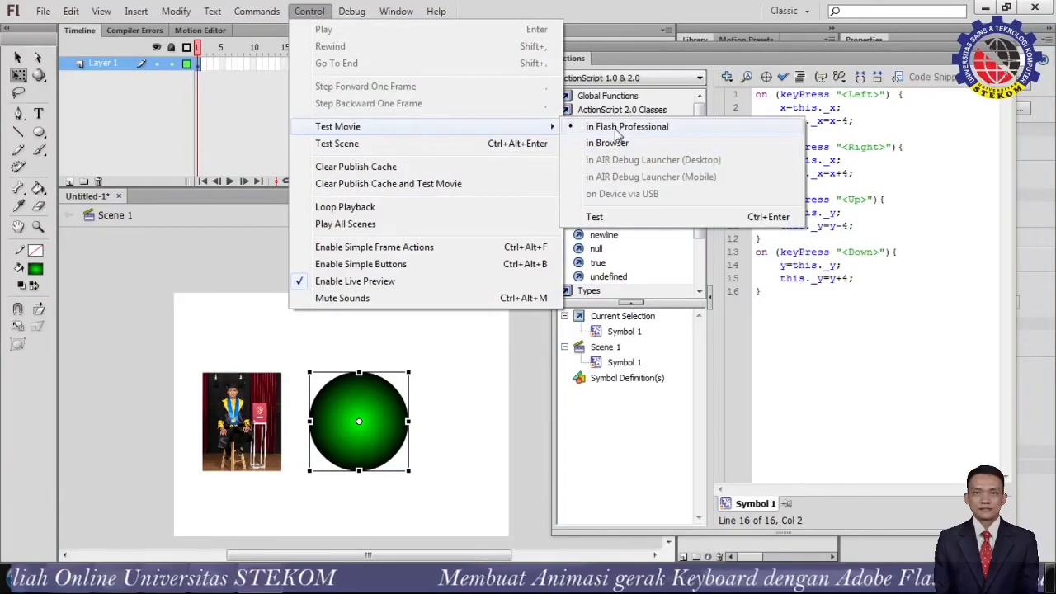
click(611, 138)
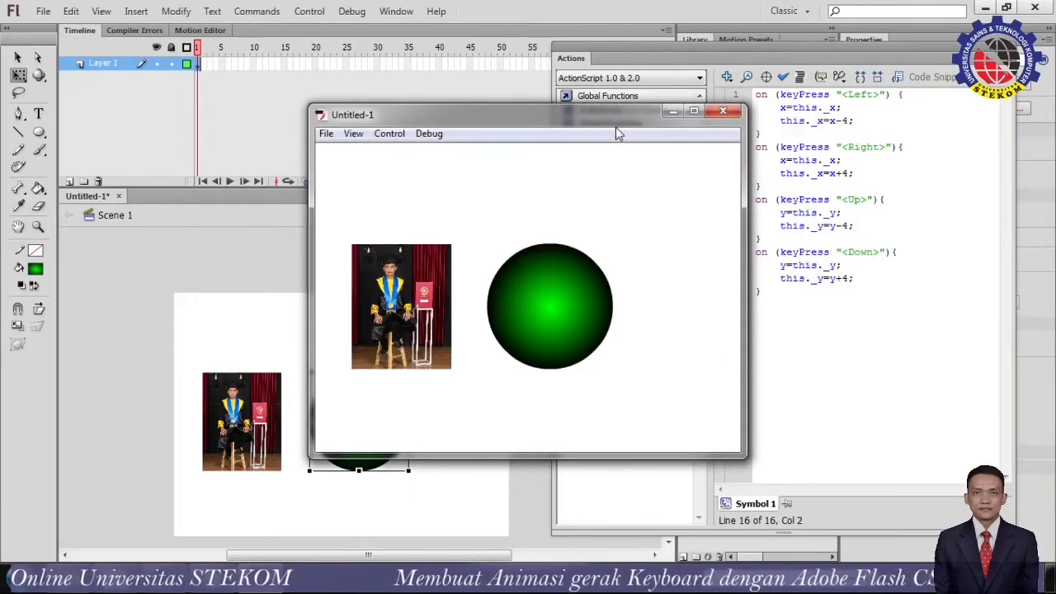
Test the Up handler by moving the green circle toward the upper edge of the test movie.
key(Up)
key(Up)
key(Up)
key(Up)
key(Up)
key(Up)
key(Up)
key(Up)
key(Up)
key(Up)
key(Up)
key(Up)
key(Up)
key(Up)
key(Up)
key(Up)
key(Up)
key(Up)
key(Up)
key(Up)
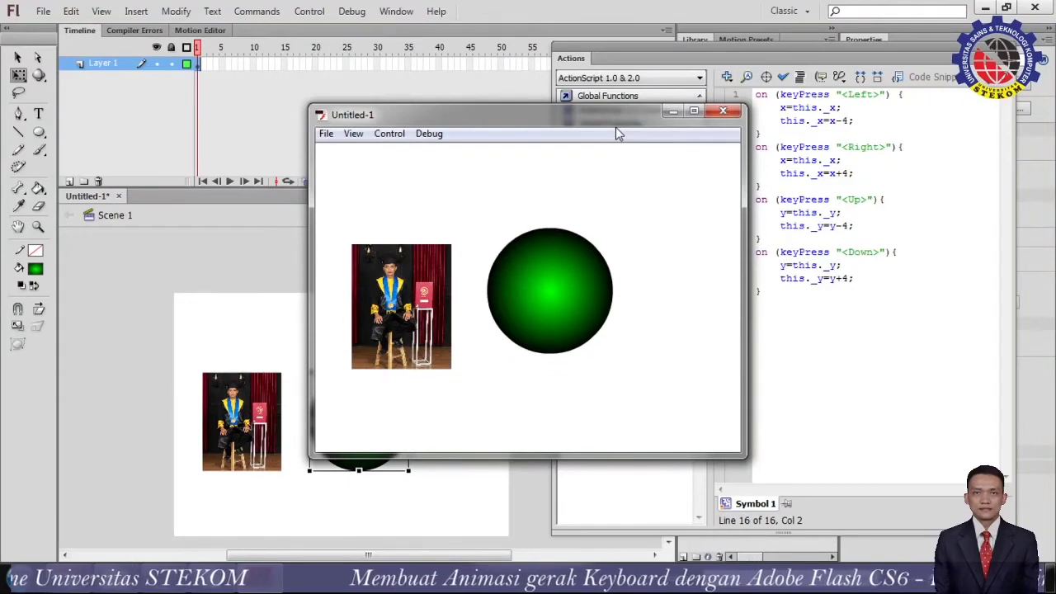
Test the Down handler by moving the green circle below its starting position, near the lower edge of the stage.
key(Down)
key(Down)
key(Down)
key(Down)
key(Down)
key(Down)
key(Down)
key(Down)
key(Down)
key(Down)
key(Down)
key(Down)
key(Down)
key(Down)
key(Down)
key(Down)
key(Down)
key(Down)
key(Down)
key(Down)
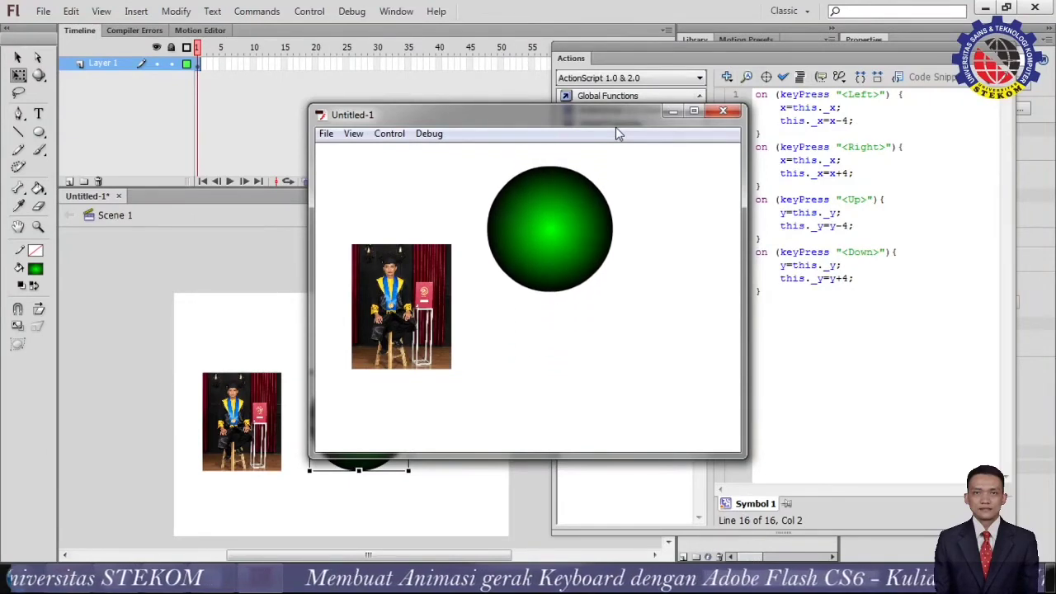
key(Down)
key(Down)
key(Down)
key(Down)
key(Down)
key(Down)
key(Down)
key(Down)
key(Down)
key(Down)
key(Down)
key(Down)
key(Down)
Test the Left handler by moving the green circle over the lower part of the photo.
key(Left)
key(Left)
key(Left)
key(Left)
key(Left)
key(Left)
key(Left)
key(Left)
key(Left)
key(Left)
key(Left)
key(Left)
key(Left)
key(Left)
key(Left)
key(Left)
key(Left)
key(Left)
key(Left)
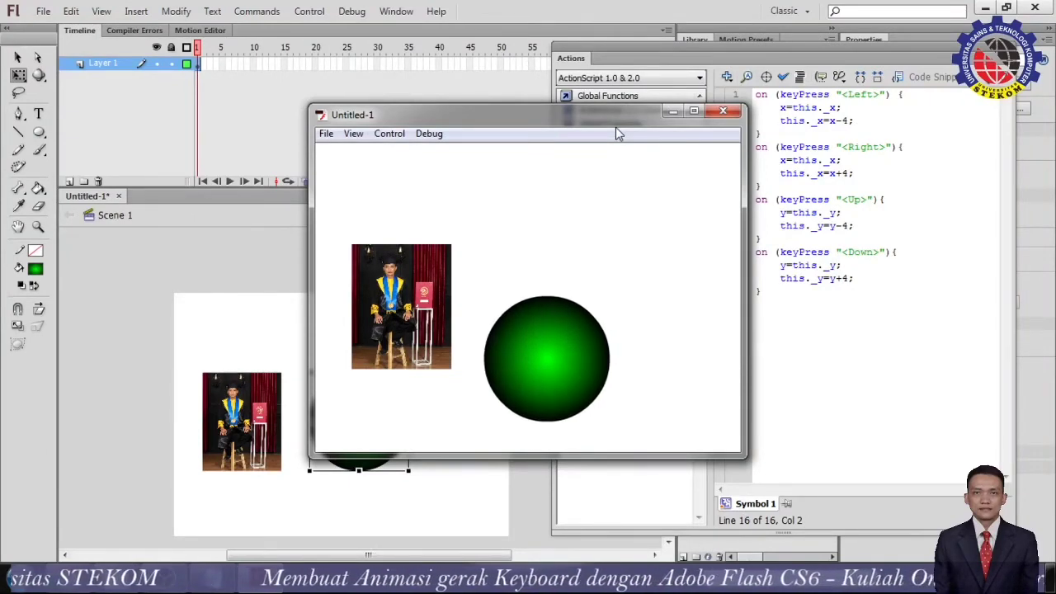
key(Left)
key(Left)
key(Left)
key(Left)
key(Left)
key(Left)
key(Left)
key(Left)
key(Left)
key(Left)
key(Left)
key(Left)
key(Left)
key(Left)
key(Left)
key(Left)
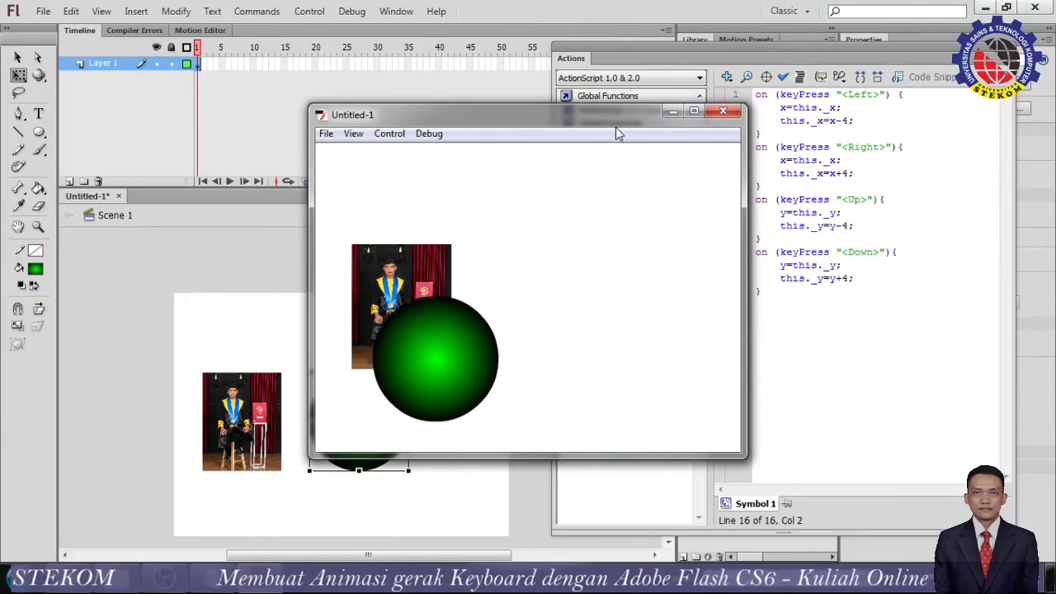
Move the green circle back up along the photo to retest the Up handler.
key(Up)
key(Up)
key(Up)
key(Up)
key(Up)
key(Up)
key(Up)
key(Up)
key(Up)
key(Up)
key(Up)
key(Up)
key(Up)
key(Up)
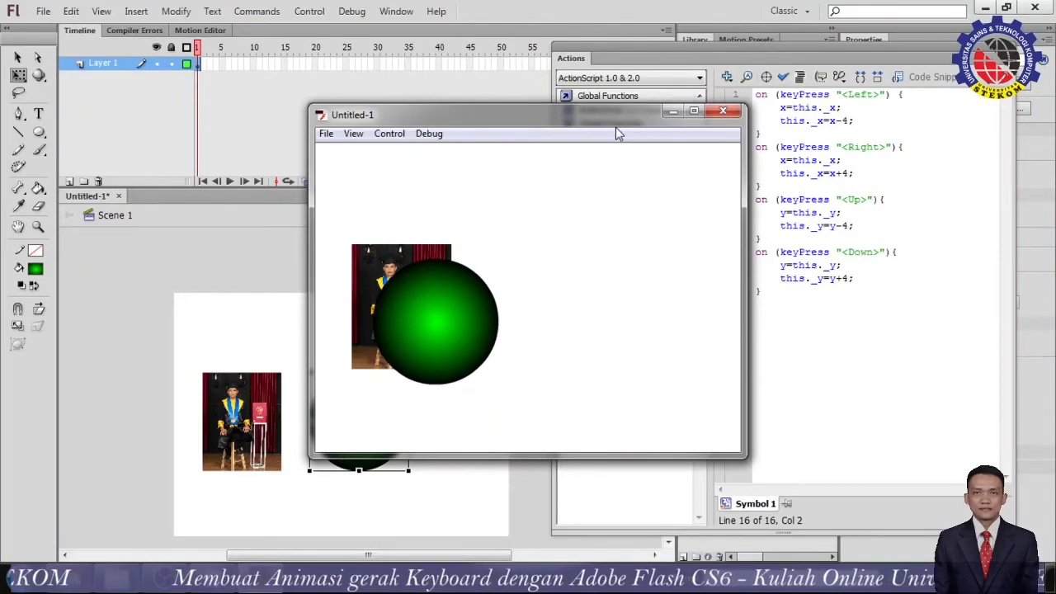
Test the Right handler by moving the green circle clear of the photo, and nudge the circle up slightly.
key(Right)
key(Right)
key(Right)
key(Right)
key(Right)
key(Right)
key(Right)
key(Right)
key(Right)
key(Right)
key(Right)
key(Right)
key(Right)
key(Right)
key(Right)
key(Right)
key(Right)
key(Right)
key(Right)
key(Right)
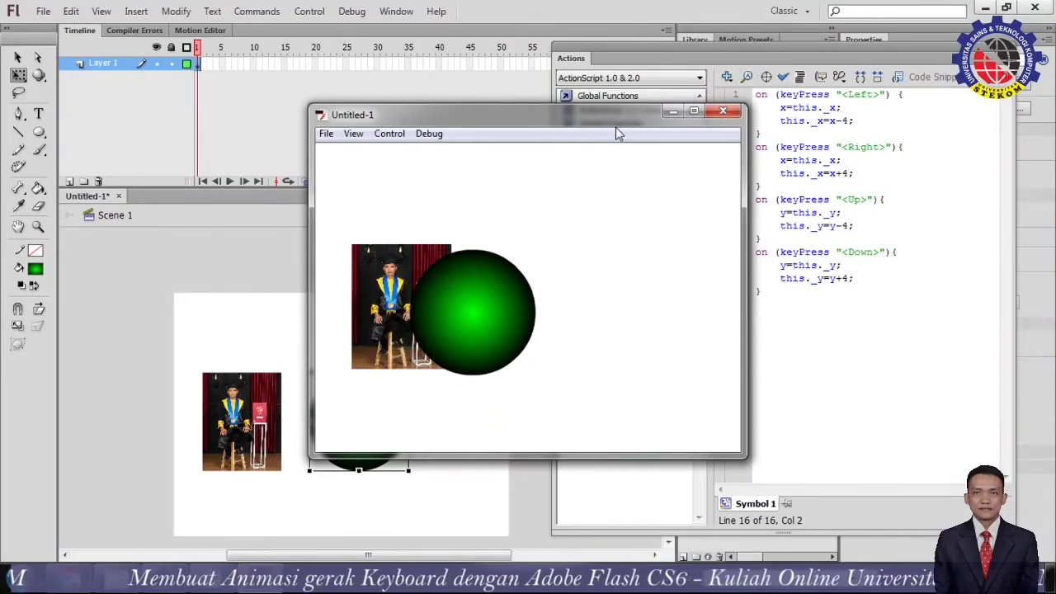
key(Right)
key(Right)
key(Right)
key(Right)
key(Right)
key(Right)
key(Right)
key(Right)
key(Right)
key(Right)
key(Right)
key(Up)
key(Up)
key(Up)
key(Up)
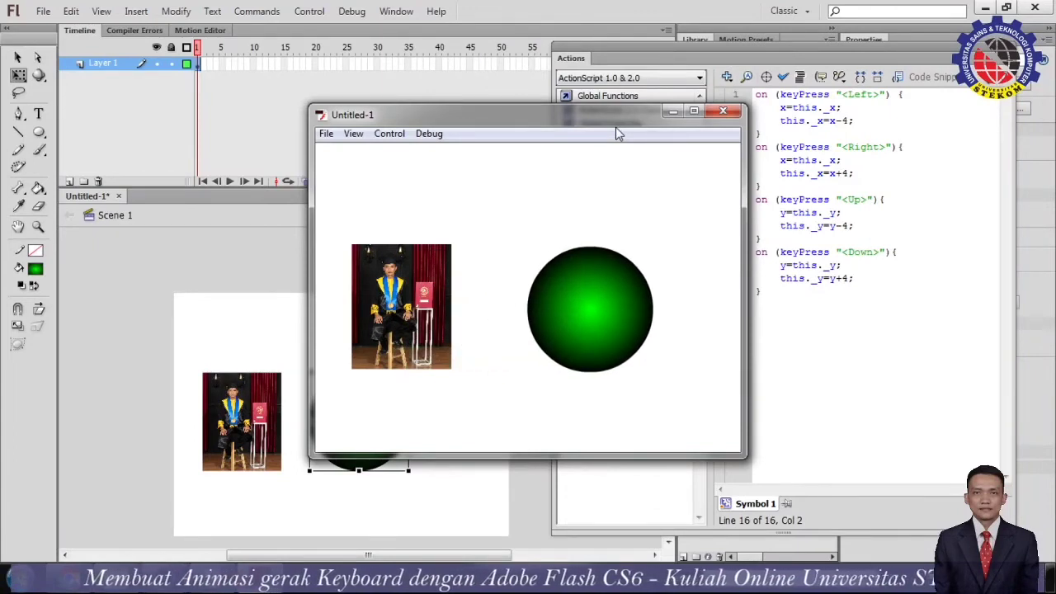
Nudge the green circle down slightly and retest the Left handler by moving the circle toward the photo.
key(Down)
key(Left)
key(Left)
key(Left)
key(Left)
key(Left)
key(Left)
key(Left)
key(Left)
key(Left)
key(Left)
key(Left)
key(Left)
key(Left)
key(Left)
key(Left)
key(Left)
key(Left)
key(Left)
key(Left)
key(Left)
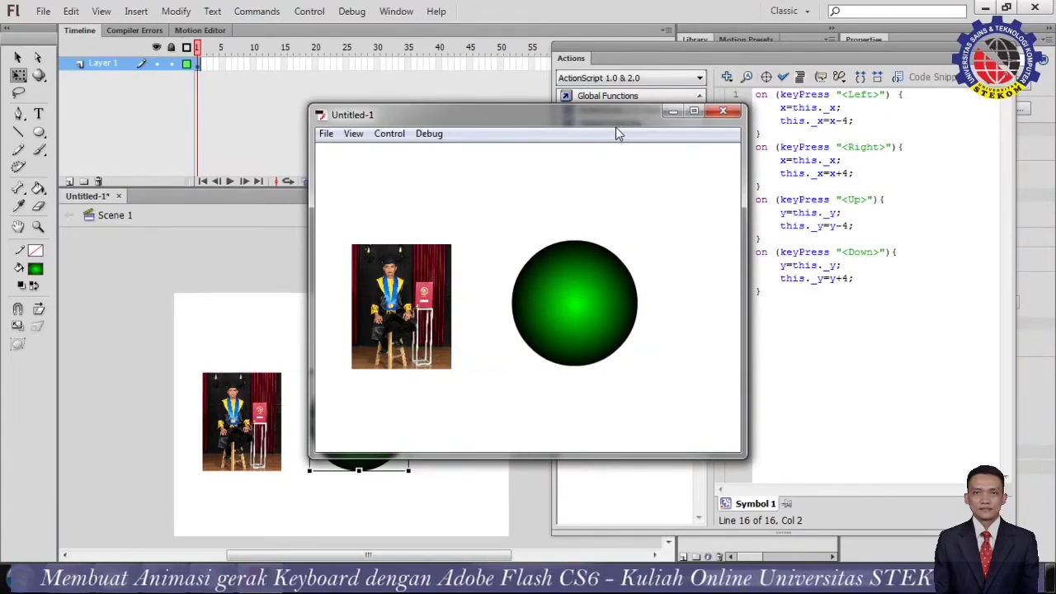
Retest the Right handler by moving the green circle away from the photo.
key(Right)
key(Right)
key(Right)
key(Right)
key(Right)
key(Right)
key(Right)
key(Right)
key(Right)
key(Right)
key(Right)
key(Right)
key(Right)
key(Right)
key(Right)
key(Right)
key(Right)
key(Right)
key(Right)
key(Right)
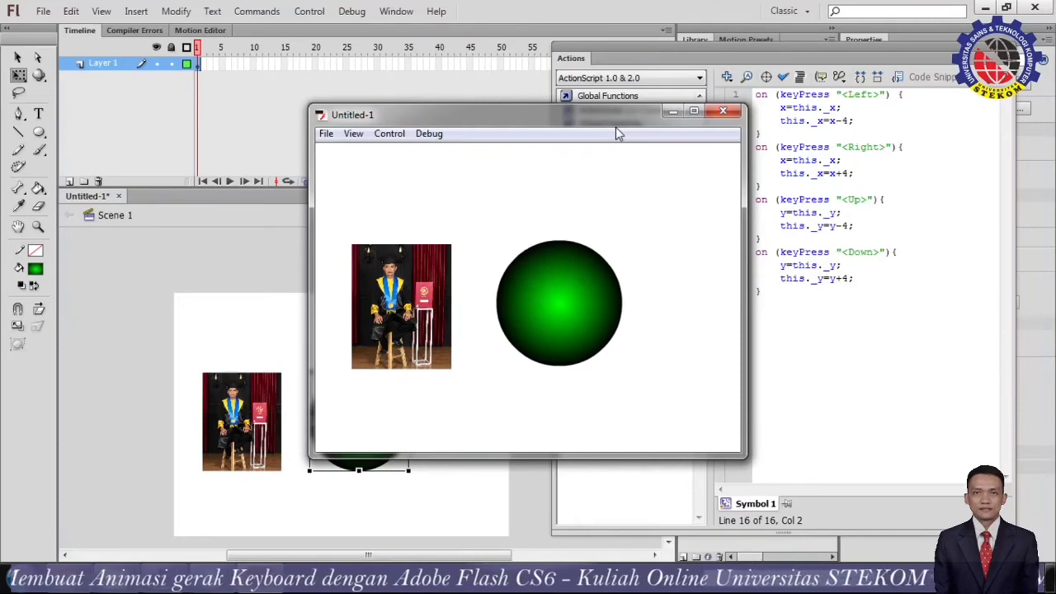
Move the green circle back a little toward the photo and close the movie test.
key(Left)
key(Left)
key(Left)
key(Left)
key(Left)
key(Left)
key(Left)
key(Left)
key(Left)
key(Left)
key(Left)
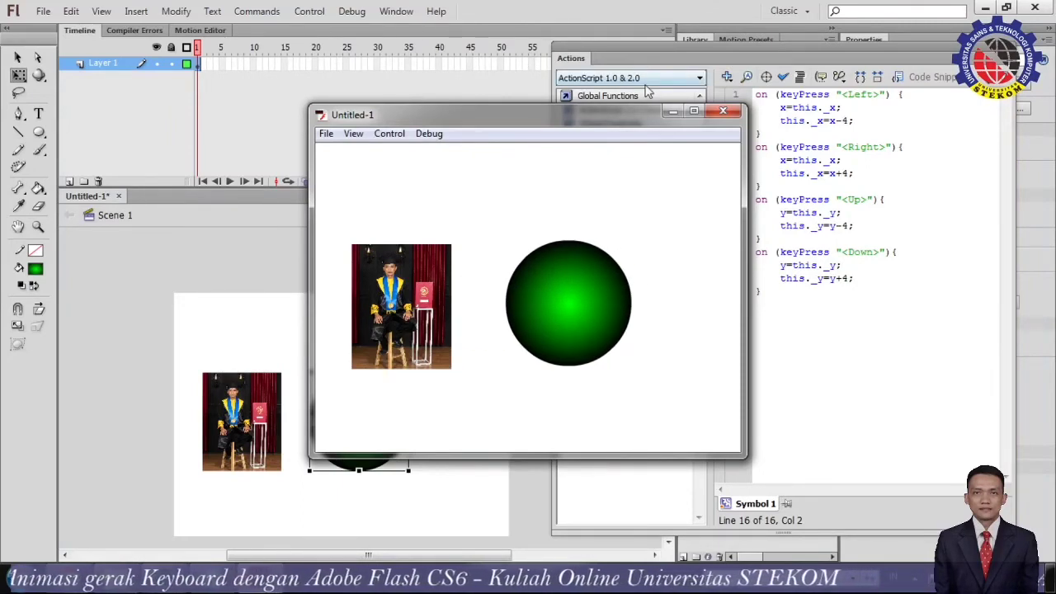
click(723, 112)
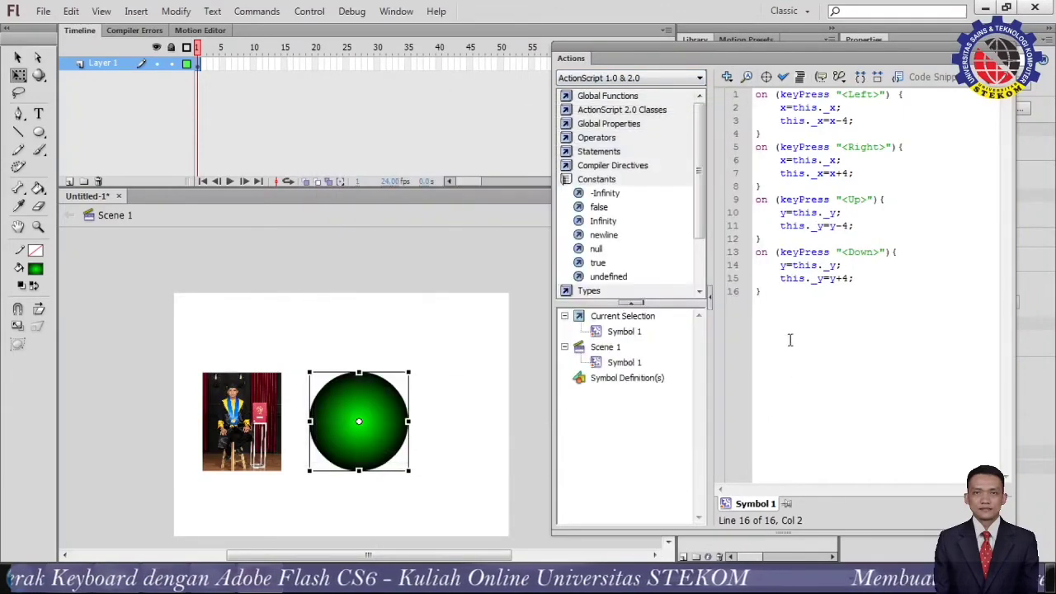
Copy the green circle's entire four-direction keyPress script and paste it into the actions of the photo instance fto.
drag(778, 295, 757, 92)
key(ctrl+c)
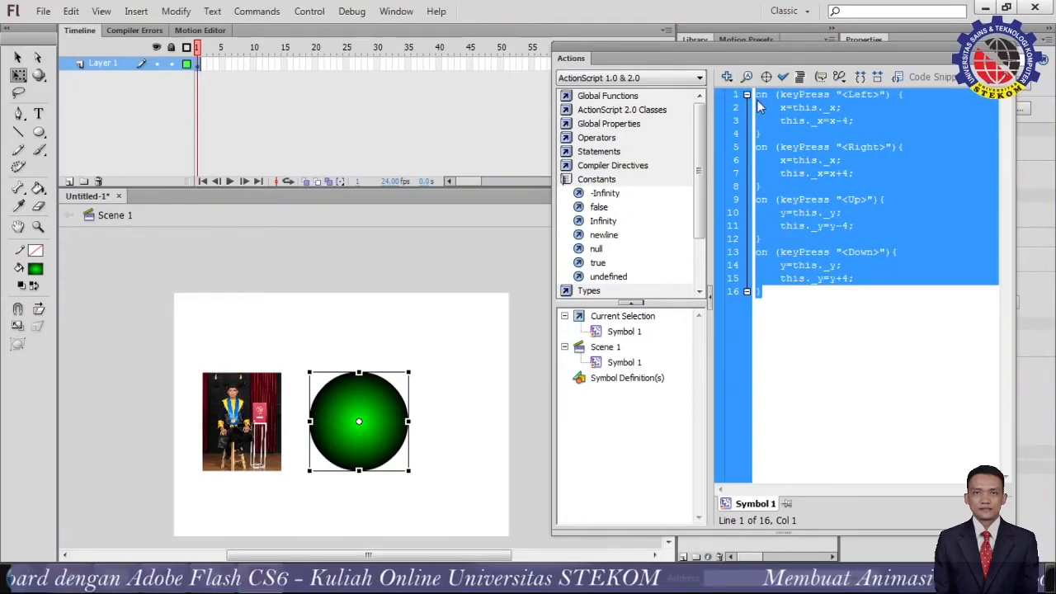
click(845, 404)
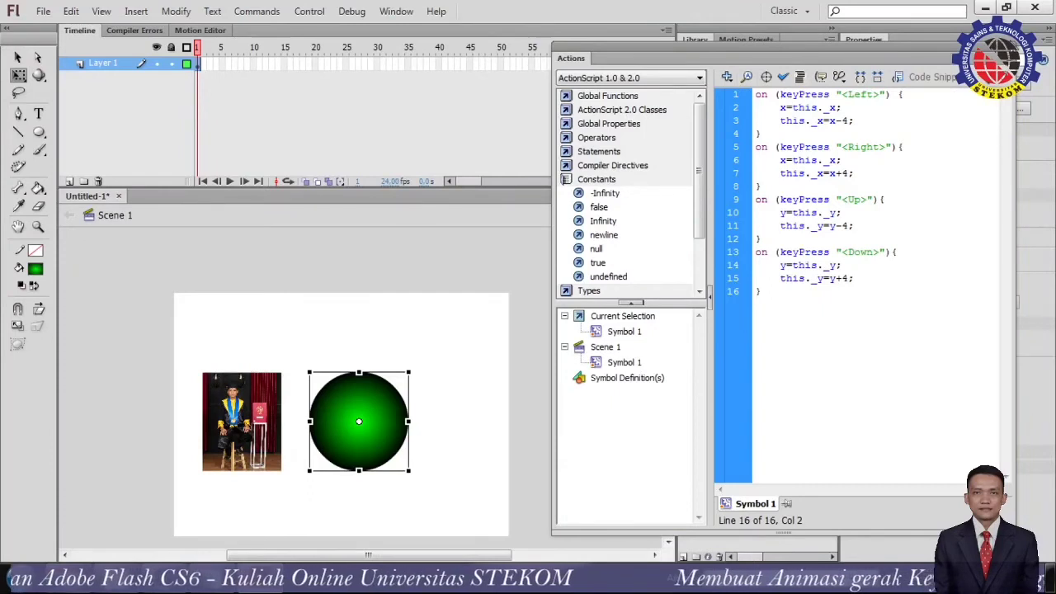
click(1015, 46)
click(269, 449)
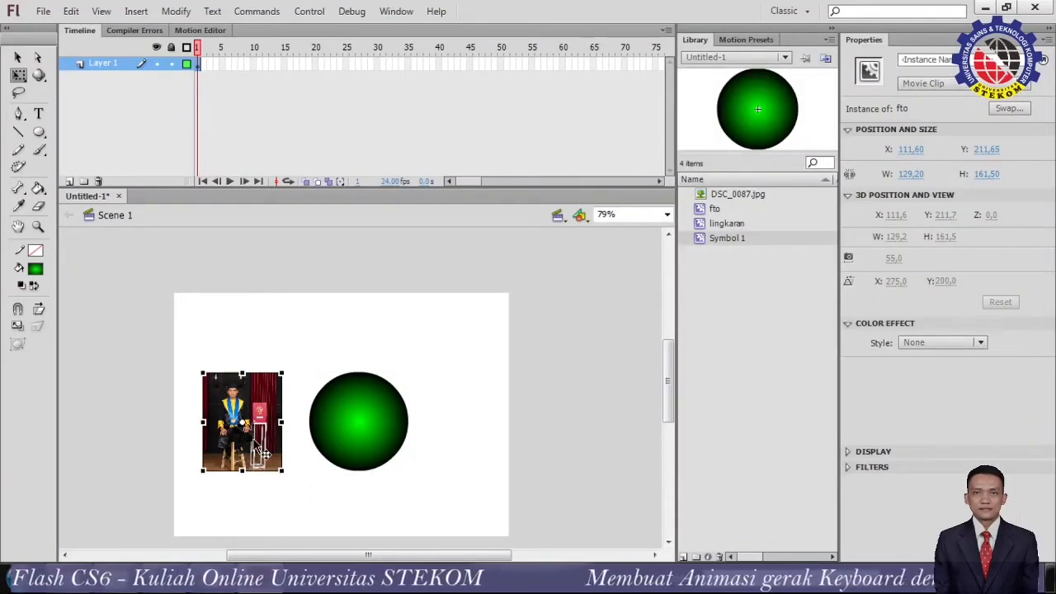
key(F9)
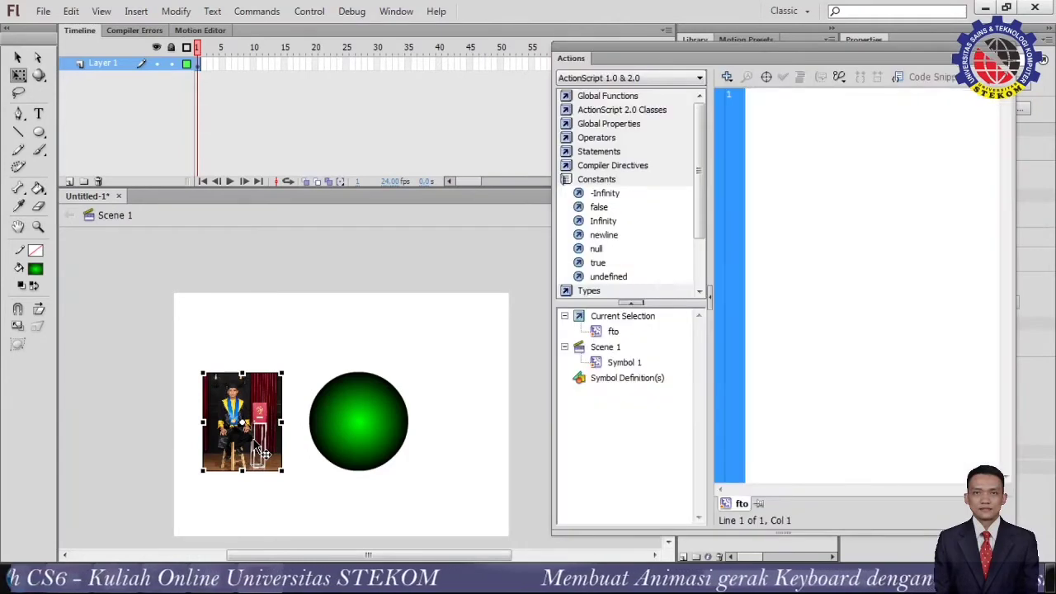
key(ctrl+v)
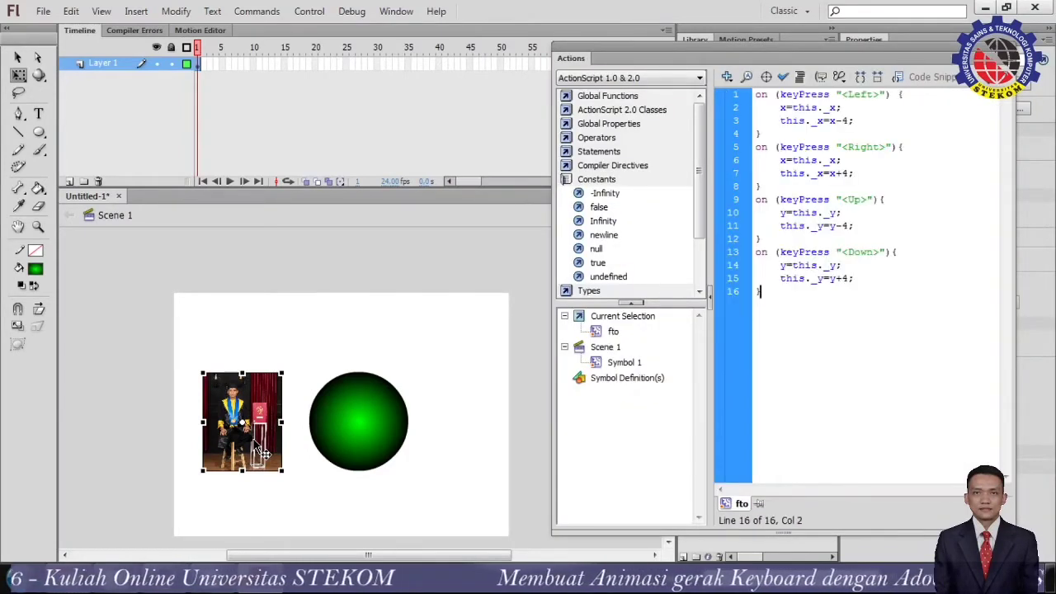
Check the syntax of the photo's script and run the movie test.
click(783, 76)
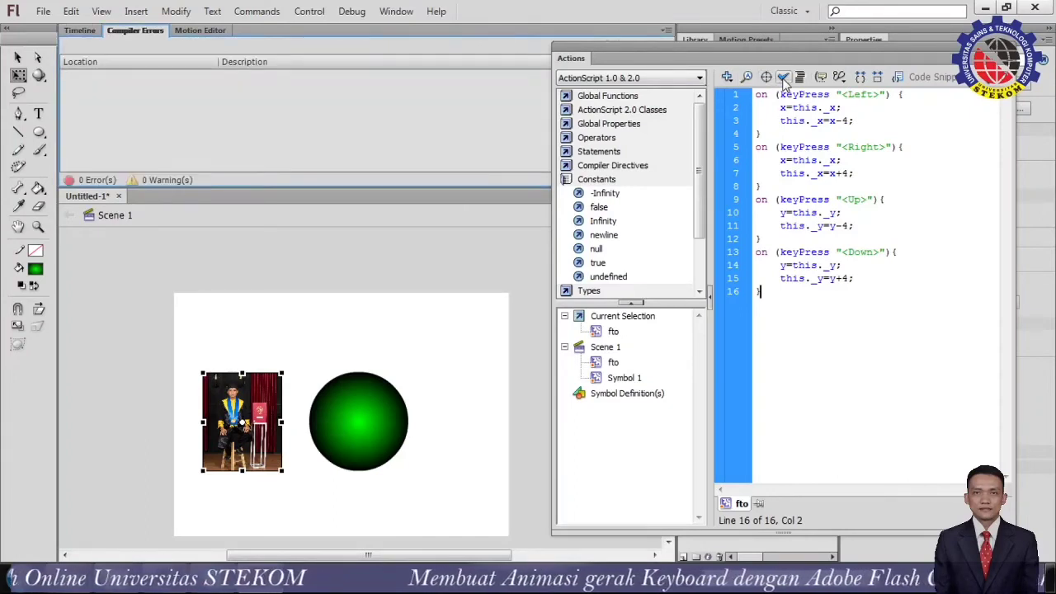
click(78, 31)
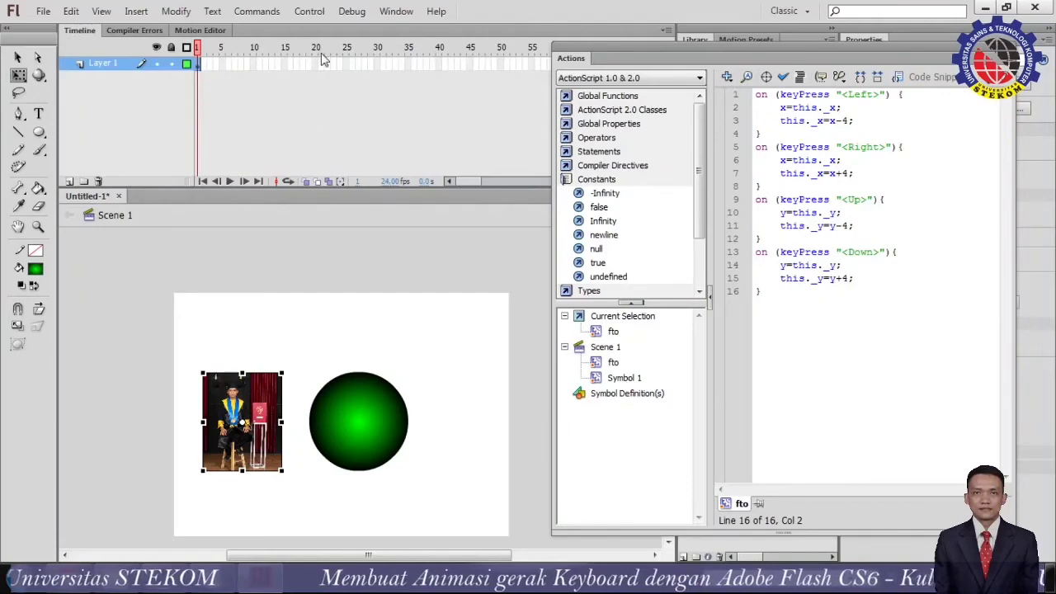
click(309, 11)
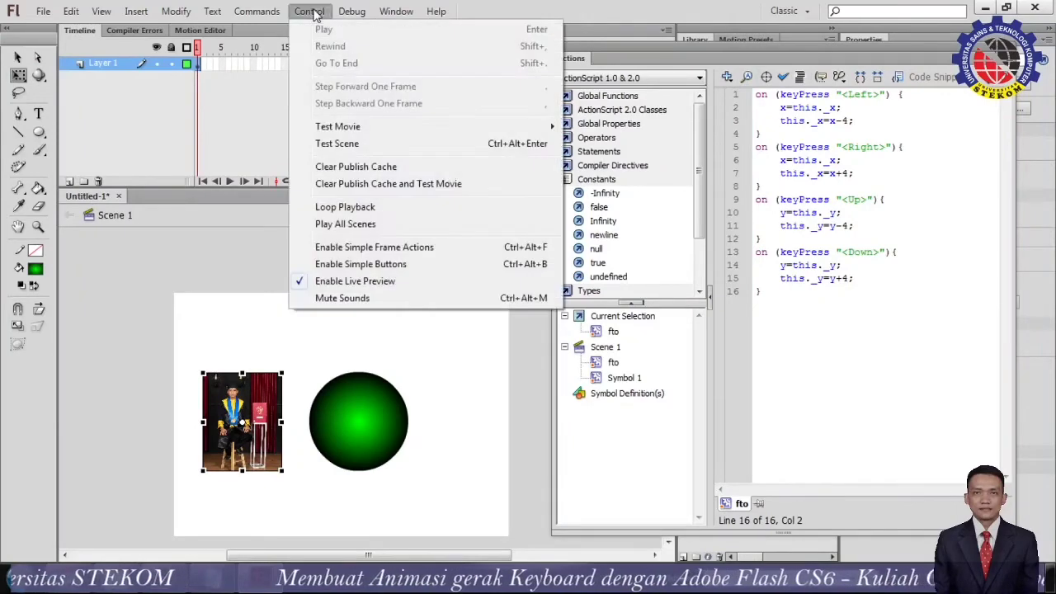
mouse_move(359, 132)
click(662, 130)
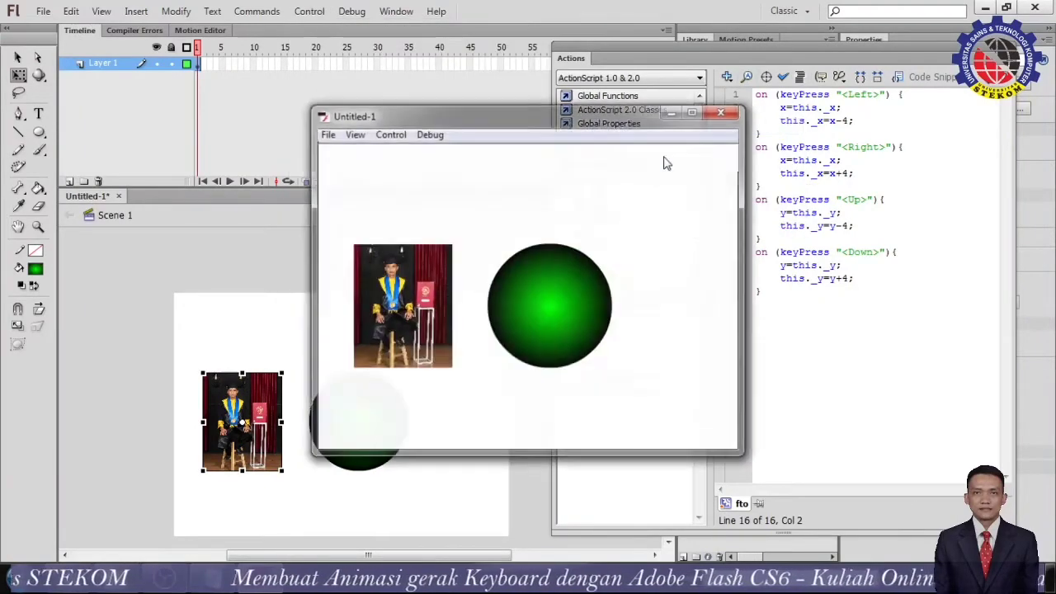
Test the photo's Left handler by moving the photo to the left edge of the stage.
key(Left)
key(Left)
key(Left)
key(Left)
key(Left)
key(Left)
key(Left)
key(Left)
key(Left)
key(Left)
key(Left)
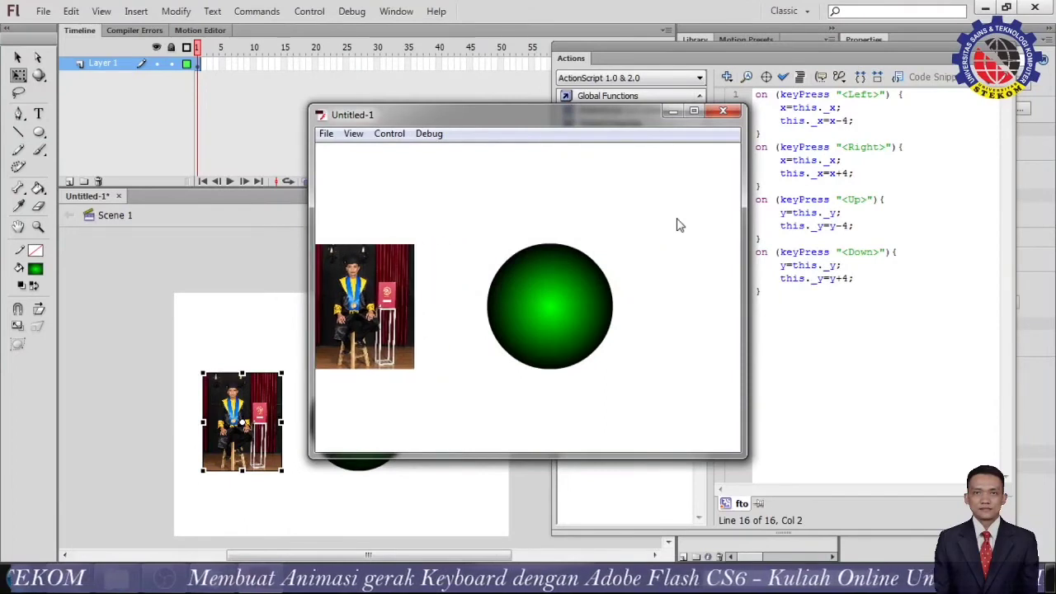
Test the photo's Right handler by moving the photo past its starting position toward the green circle.
key(Right)
key(Right)
key(Right)
key(Right)
key(Right)
key(Right)
key(Right)
key(Right)
key(Right)
key(Right)
key(Right)
key(Right)
key(Right)
key(Right)
key(Right)
key(Right)
key(Right)
key(Right)
key(Right)
key(Right)
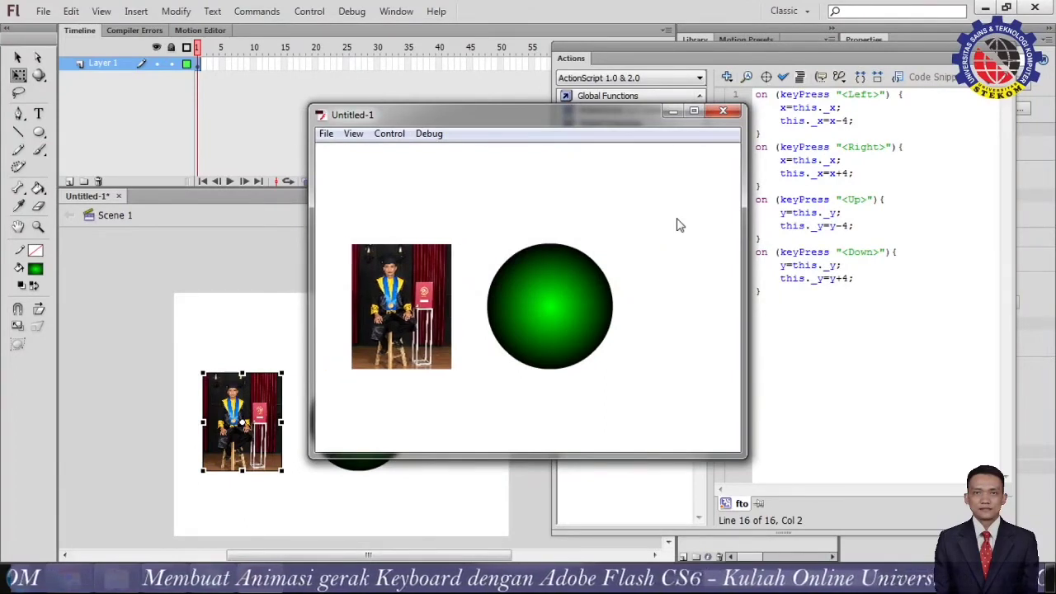
key(Right)
key(Right)
key(Right)
key(Right)
key(Right)
key(Right)
key(Right)
key(Right)
key(Right)
key(Right)
key(Right)
key(Right)
key(Right)
key(Right)
key(Right)
key(Right)
key(Right)
key(Right)
key(Right)
key(Right)
Retest the photo's Left handler by moving the photo back from the green circle.
key(Left)
key(Left)
key(Left)
key(Left)
key(Left)
key(Left)
key(Left)
key(Left)
key(Left)
key(Left)
key(Left)
key(Left)
key(Left)
key(Left)
key(Left)
key(Left)
key(Left)
key(Left)
key(Left)
key(Left)
key(Left)
key(Left)
key(Left)
key(Left)
key(Left)
key(Left)
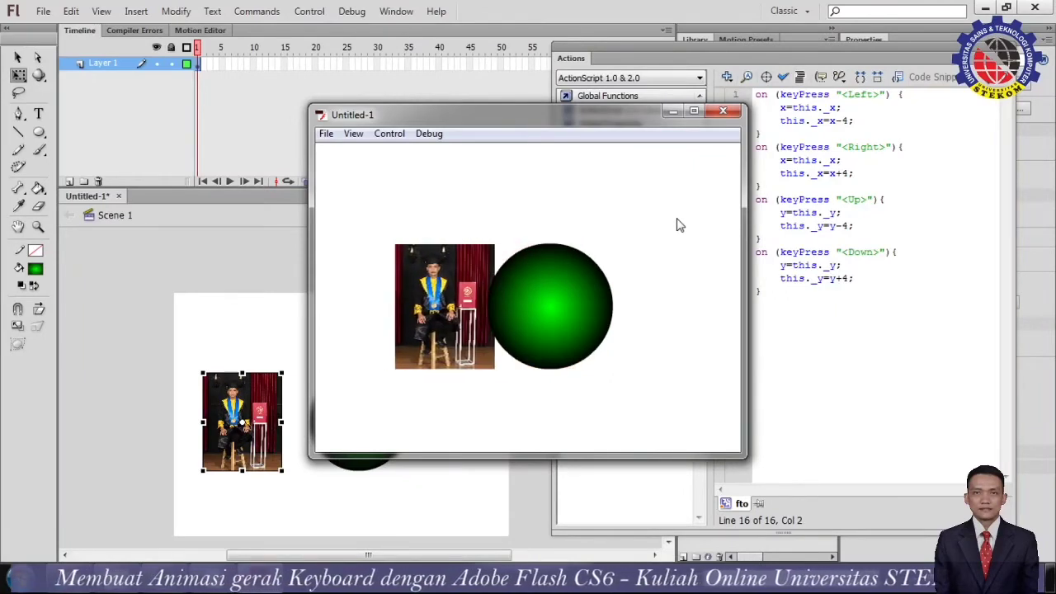
Test the photo's Up handler by moving the photo close to the upper edge of the stage.
key(Up)
key(Up)
key(Up)
key(Up)
key(Up)
key(Up)
key(Up)
key(Up)
key(Up)
key(Up)
key(Up)
key(Up)
key(Up)
key(Up)
key(Up)
key(Up)
key(Up)
key(Up)
key(Up)
key(Up)
key(Up)
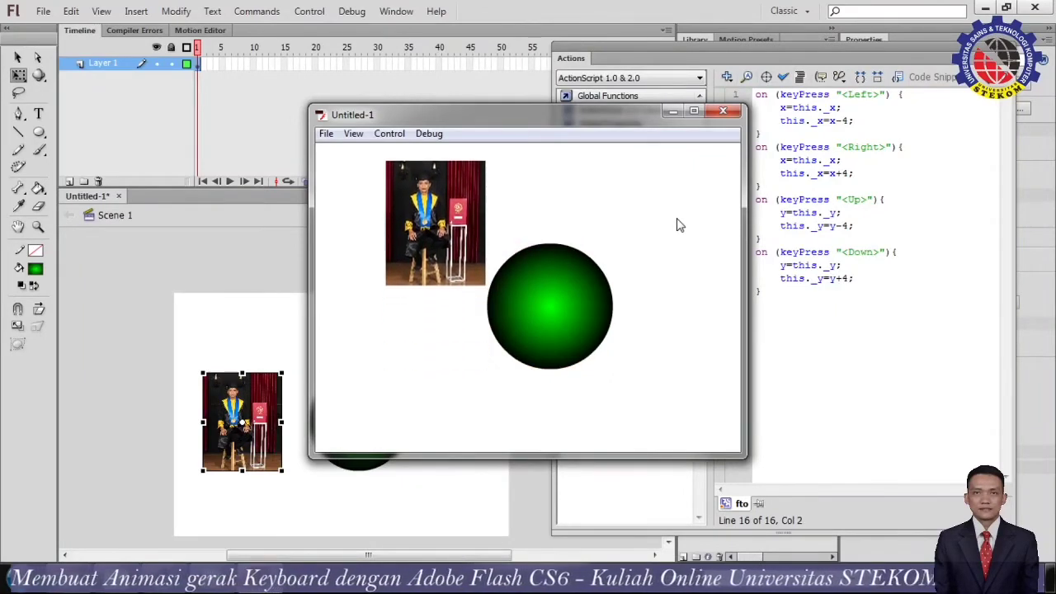
Test the photo's Down handler by moving the photo down from the upper edge to slightly below the circle's level.
key(Down)
key(Down)
key(Down)
key(Down)
key(Down)
key(Down)
key(Down)
key(Down)
key(Down)
key(Down)
key(Down)
key(Down)
key(Down)
key(Down)
key(Down)
key(Down)
key(Down)
key(Down)
key(Down)
key(Down)
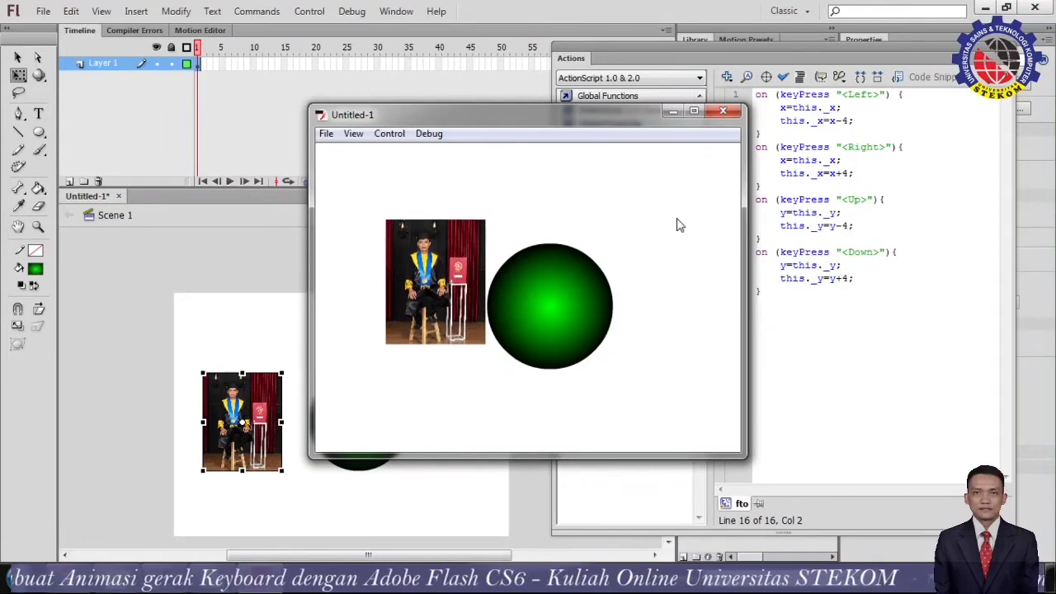
key(Down)
key(Down)
key(Down)
key(Down)
key(Down)
key(Down)
key(Down)
key(Down)
key(Down)
key(Down)
key(Down)
Retest the photo's Up handler by moving the photo back up beside the green circle.
key(Up)
key(Up)
key(Up)
key(Up)
key(Up)
key(Up)
key(Up)
key(Up)
key(Up)
key(Up)
key(Up)
key(Up)
key(Up)
key(Up)
key(Up)
key(Up)
key(Up)
key(Up)
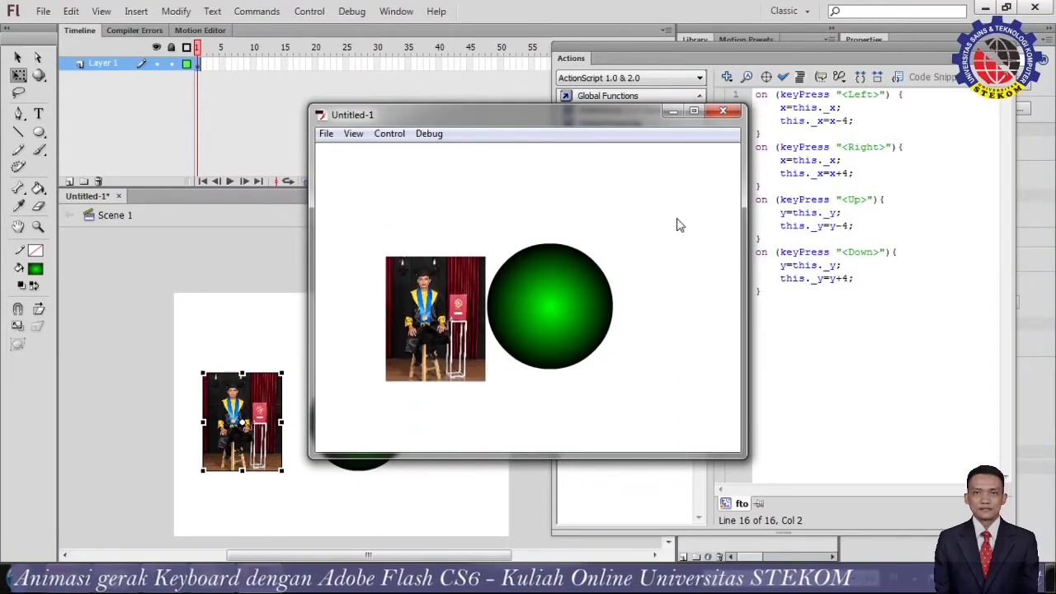
Retest the photo's Left handler by moving the photo away from the green circle, and close the test movie.
key(Left)
key(Left)
key(Left)
key(Left)
key(Left)
key(Left)
key(Left)
key(Left)
key(Left)
key(Left)
key(Left)
key(Left)
key(Left)
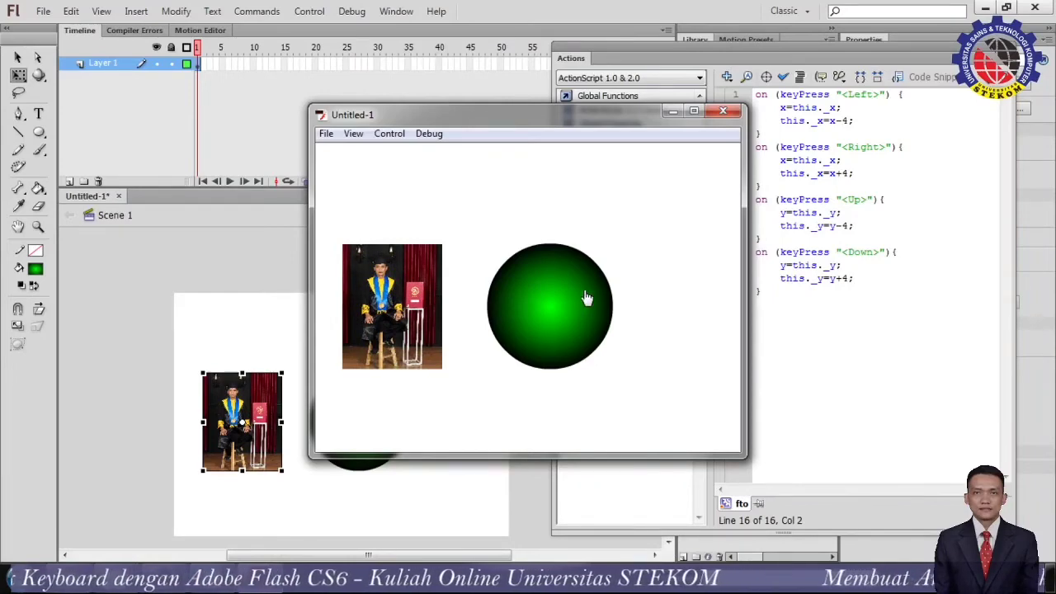
click(723, 110)
Rerun the movie test with the green circle selected, check which object the Right handler moves, and close the test movie.
click(359, 419)
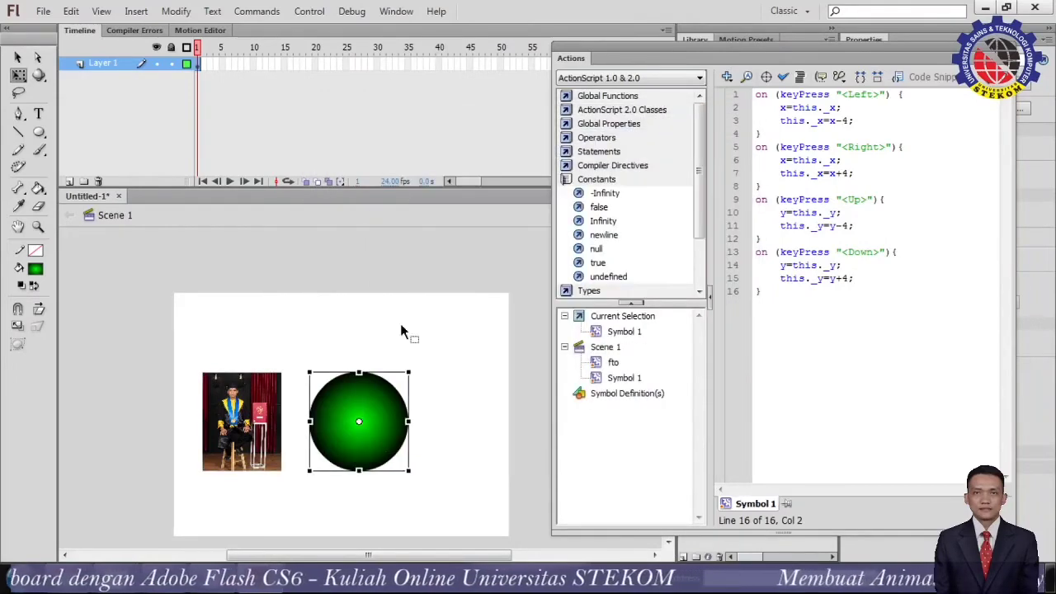
click(310, 11)
mouse_move(371, 127)
click(611, 126)
key(Right)
key(Right)
key(Right)
key(Right)
key(Right)
key(Right)
key(Right)
key(Right)
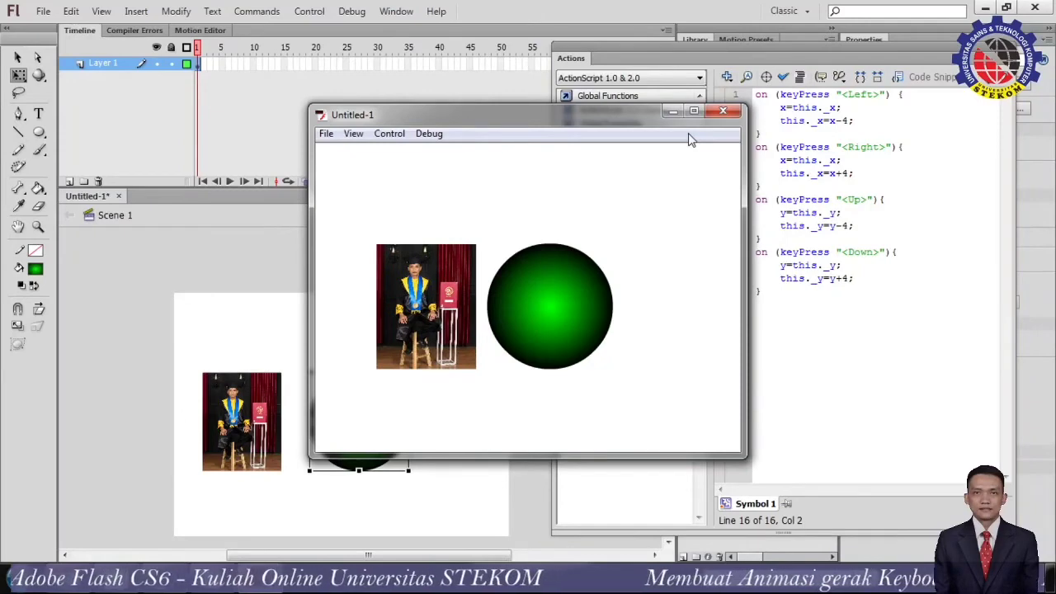
click(205, 307)
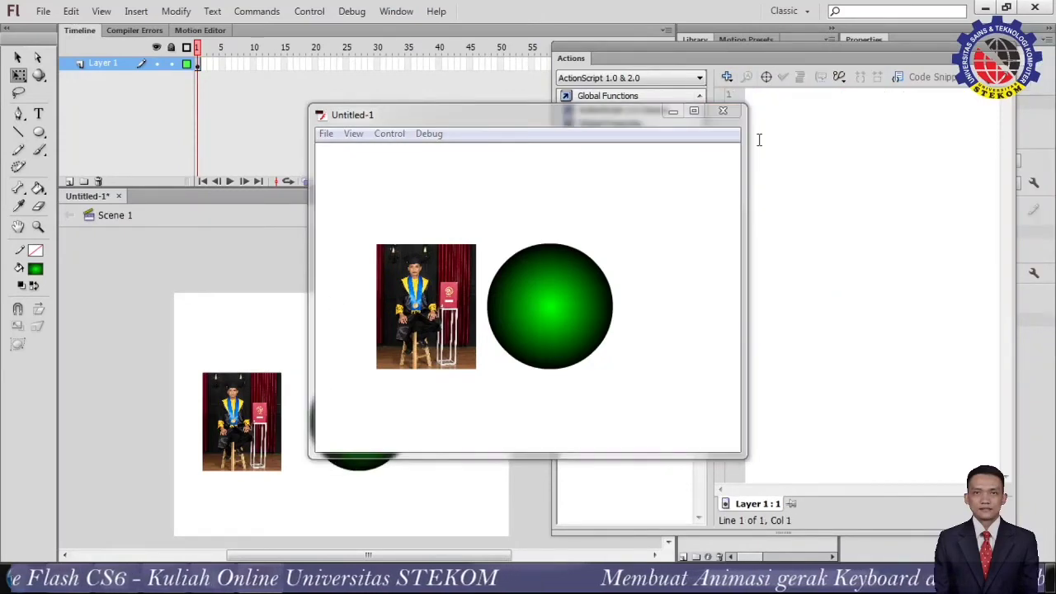
click(720, 113)
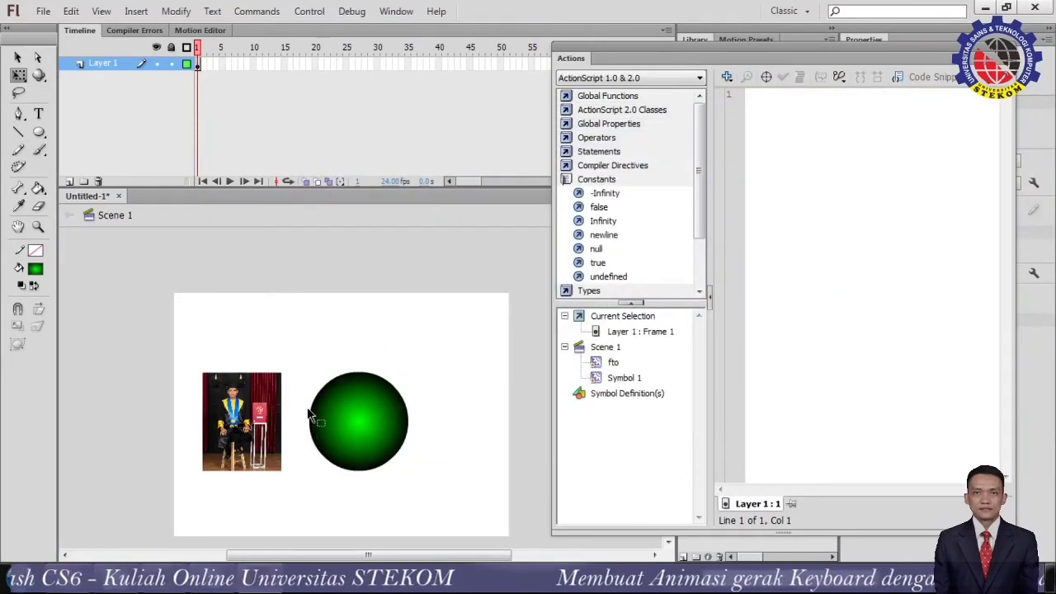
Compare the scripts of the photo and circle, rerun the movie test with the photo selected, and retest the Right handler.
click(235, 422)
click(352, 417)
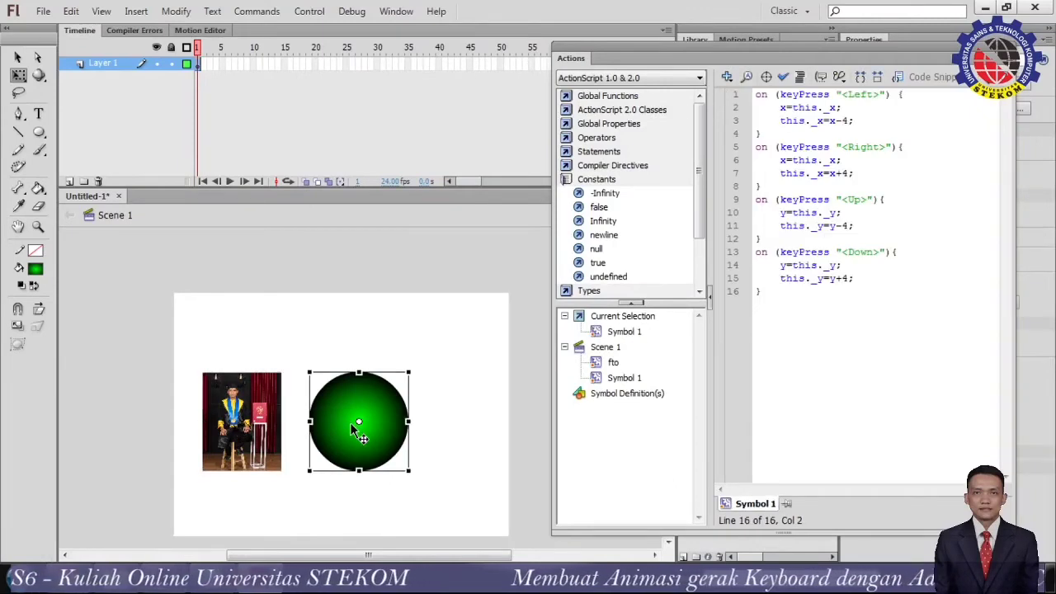
click(275, 425)
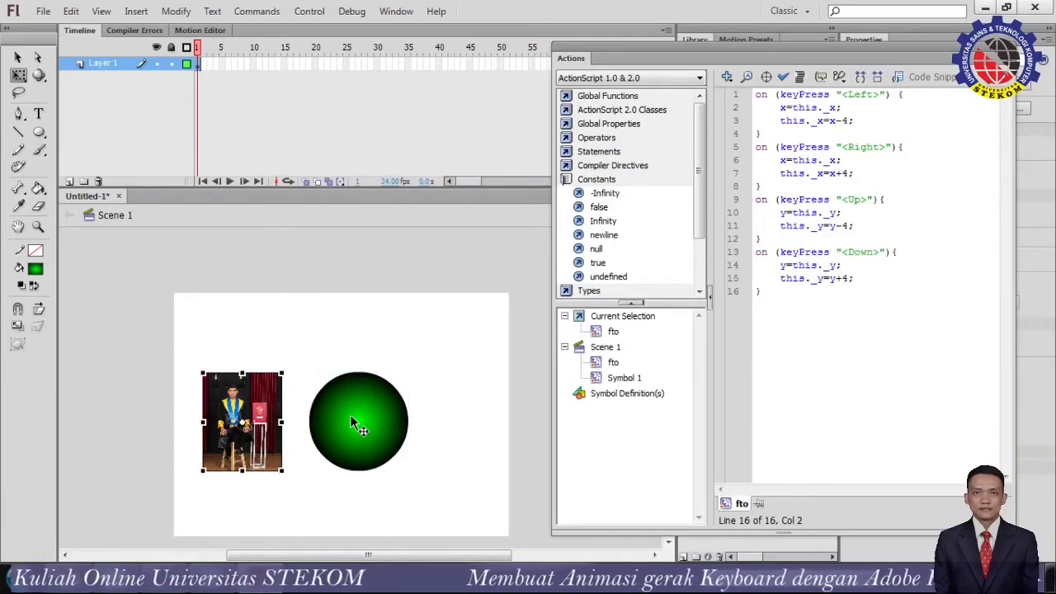
click(309, 11)
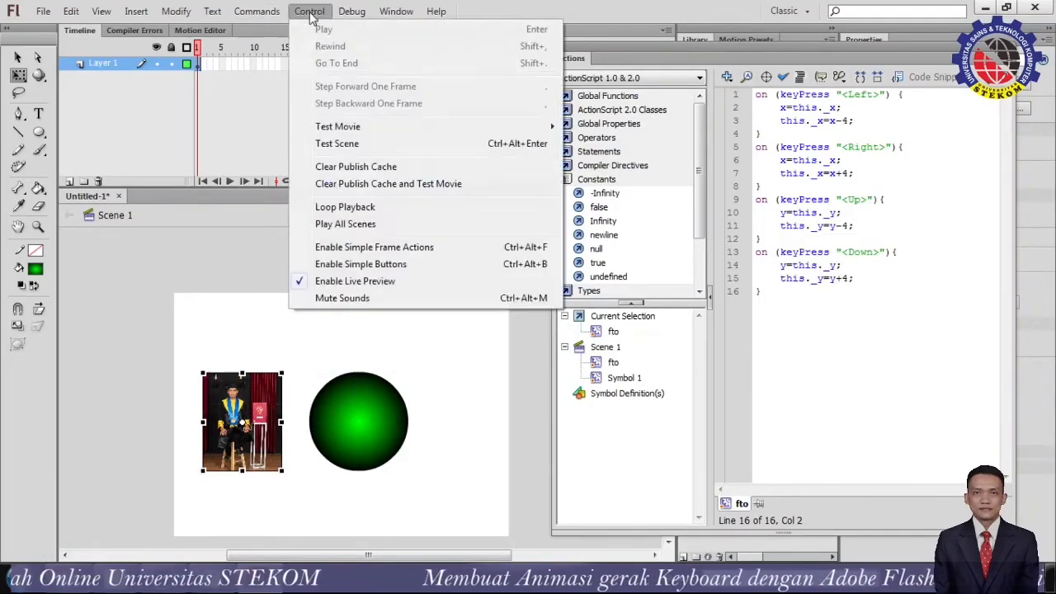
mouse_move(348, 125)
click(572, 132)
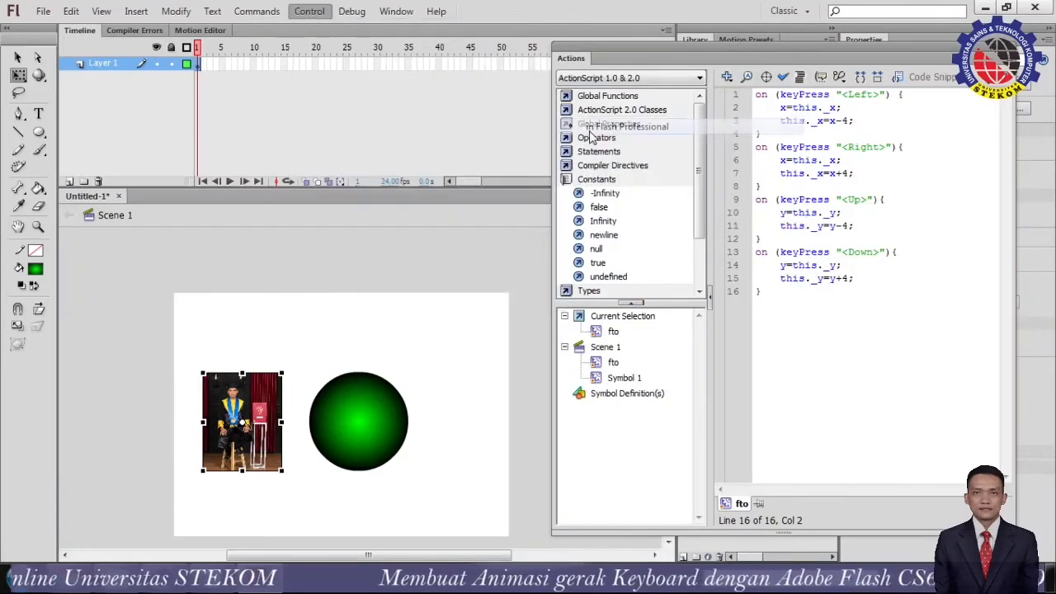
key(Right)
key(Right)
key(Right)
key(Right)
key(Right)
key(Right)
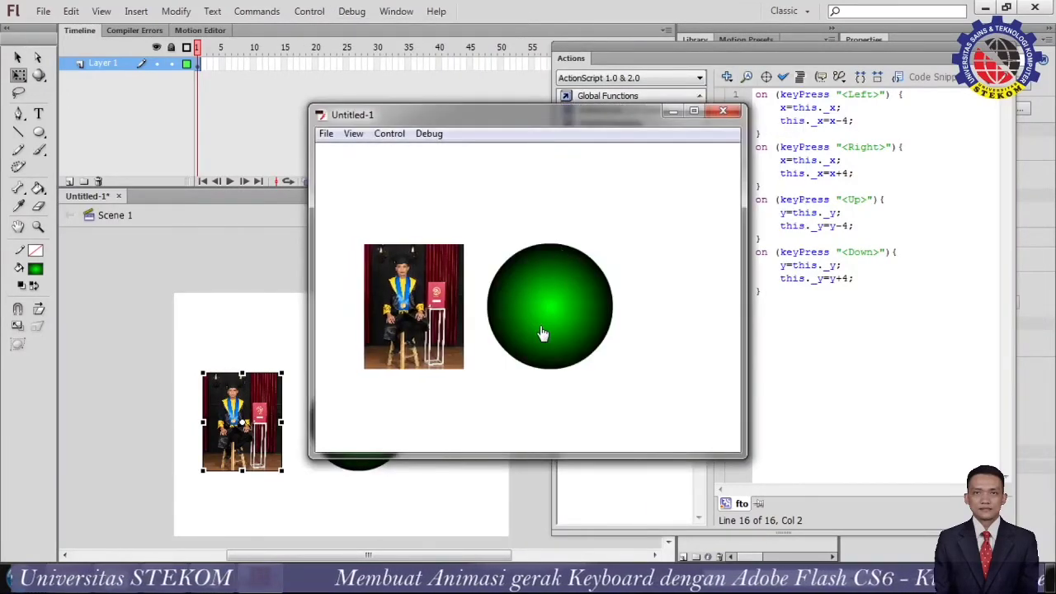
key(Right)
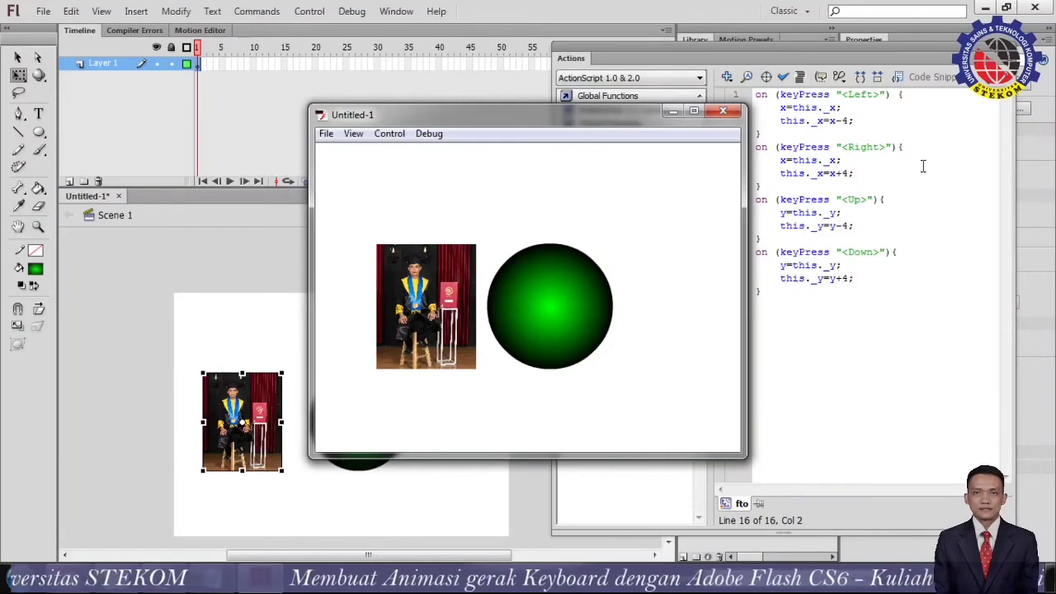
click(733, 108)
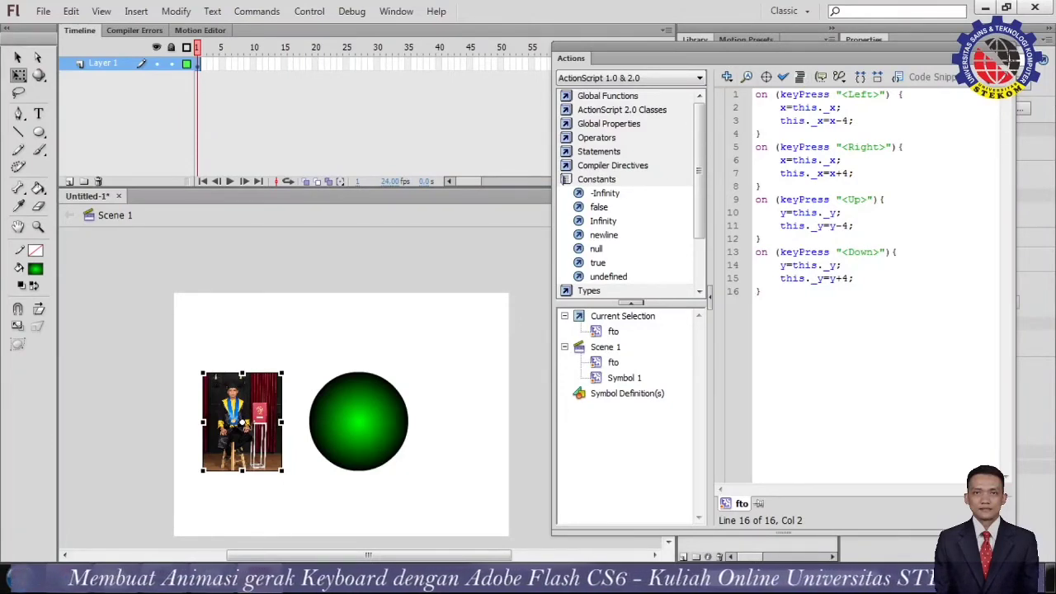
Hide the script editor and delete the green circle from the stage, leaving the photo in place.
key(F9)
click(397, 429)
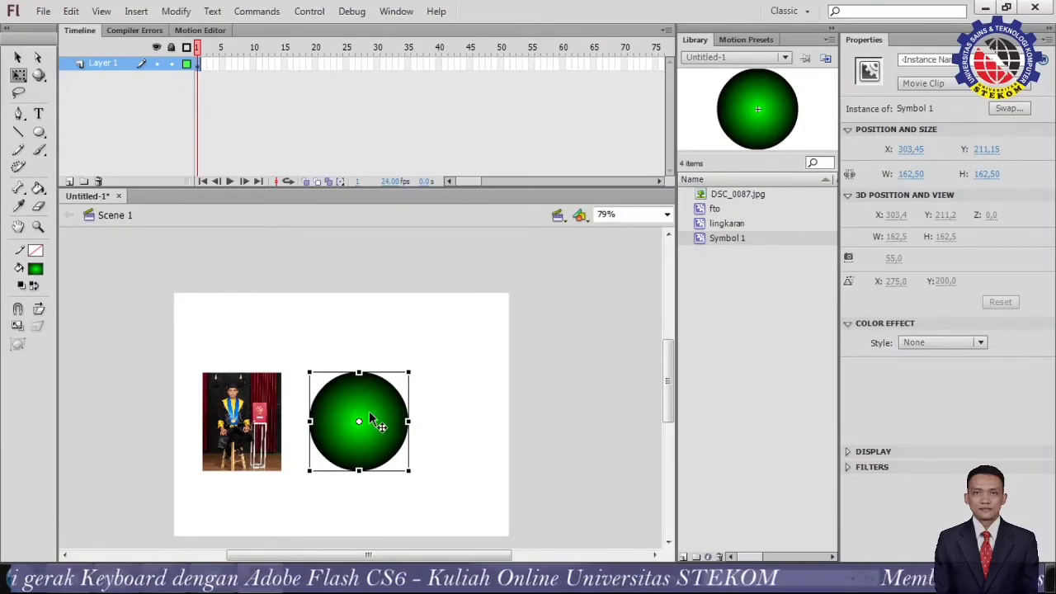
drag(377, 419, 448, 418)
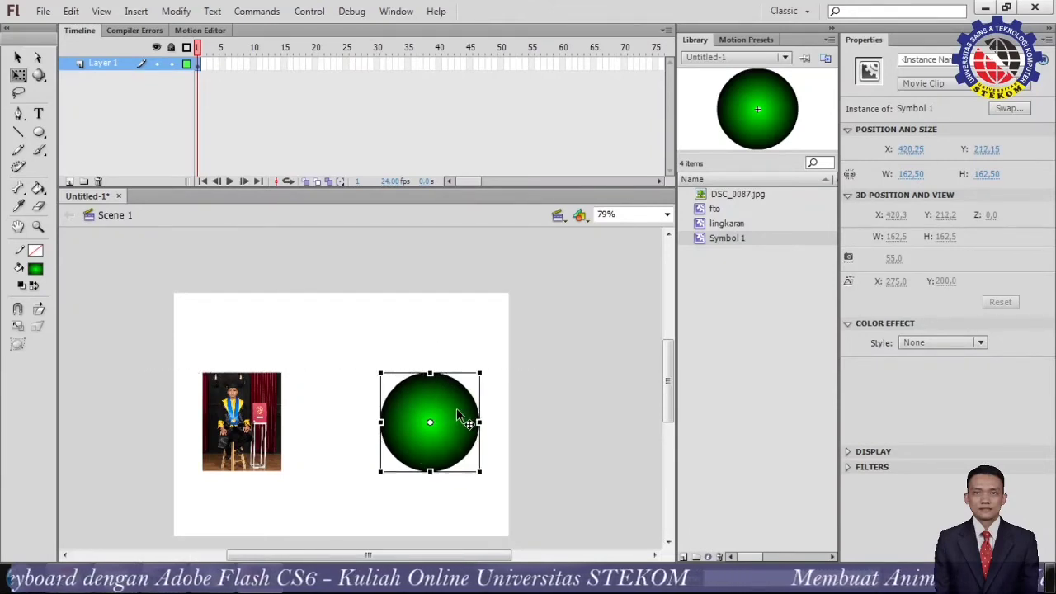
key(Delete)
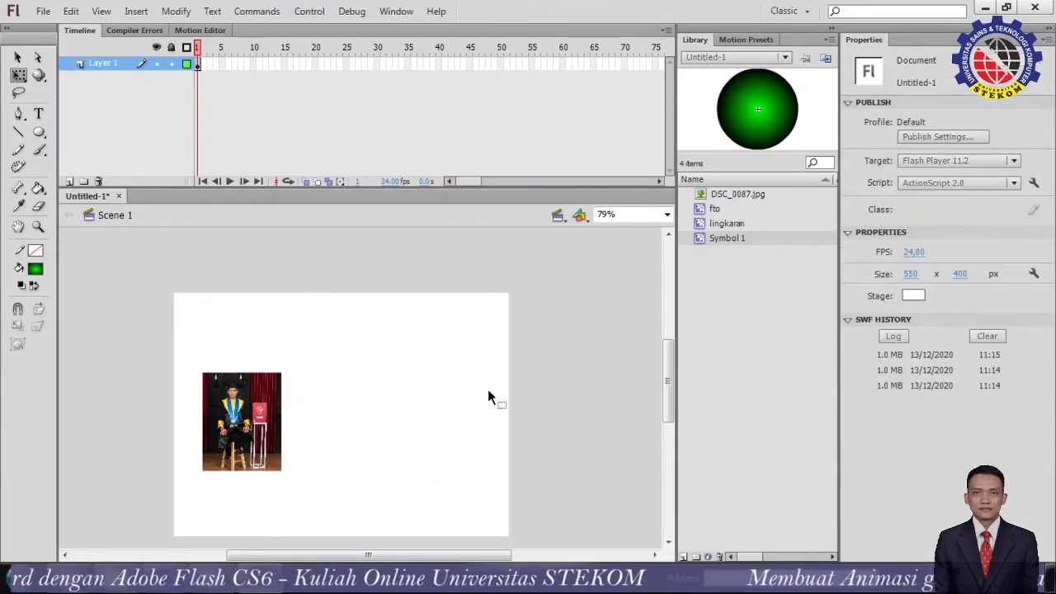
click(278, 461)
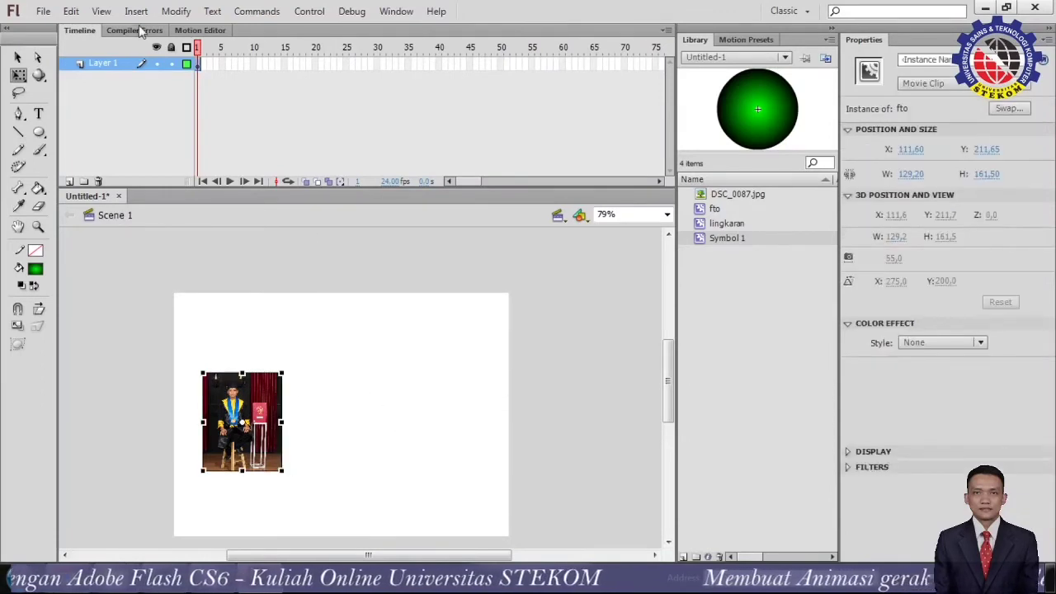
Add a new layer above Layer 1 and place the text "Tekan Keyboard :" beside the photo on it.
click(69, 182)
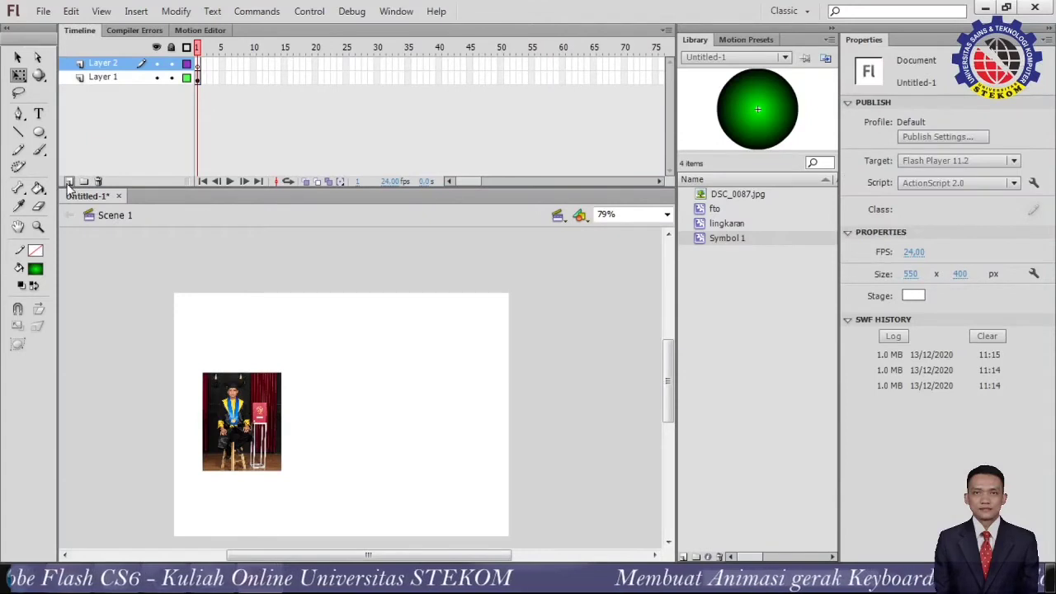
click(197, 63)
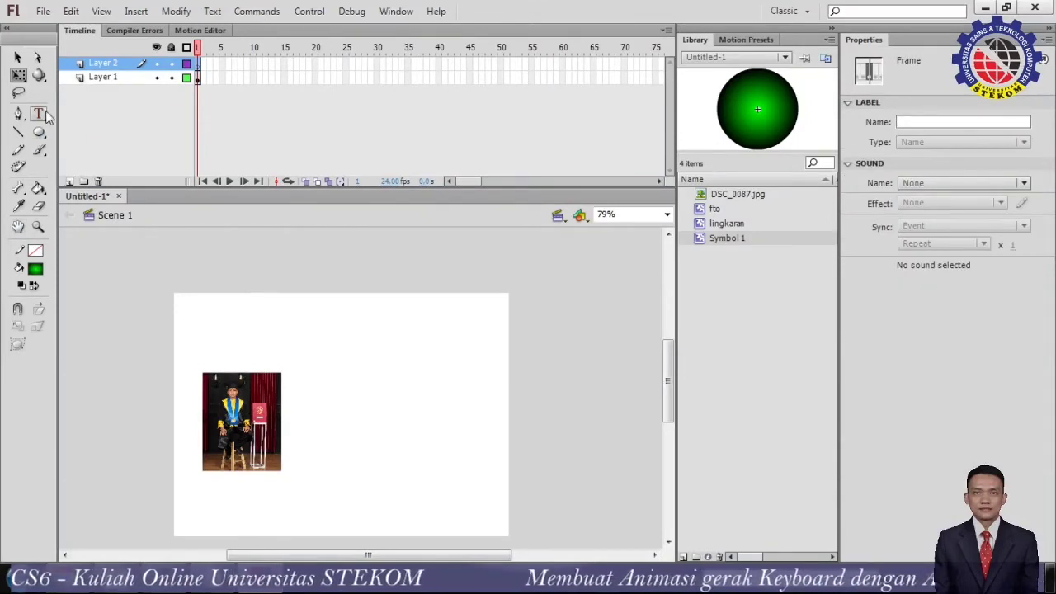
click(370, 465)
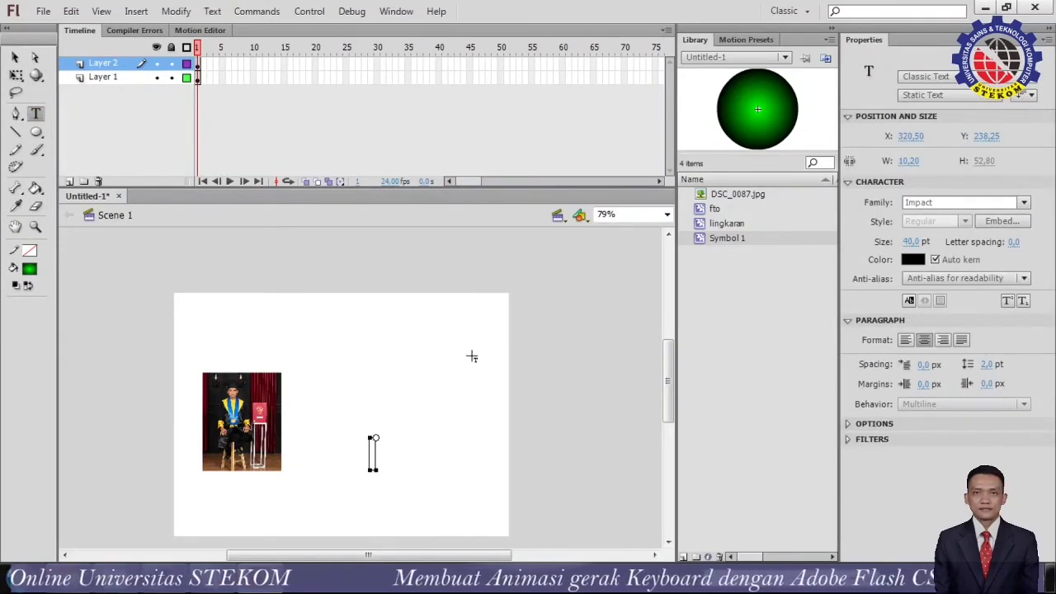
text(Tekan Ke)
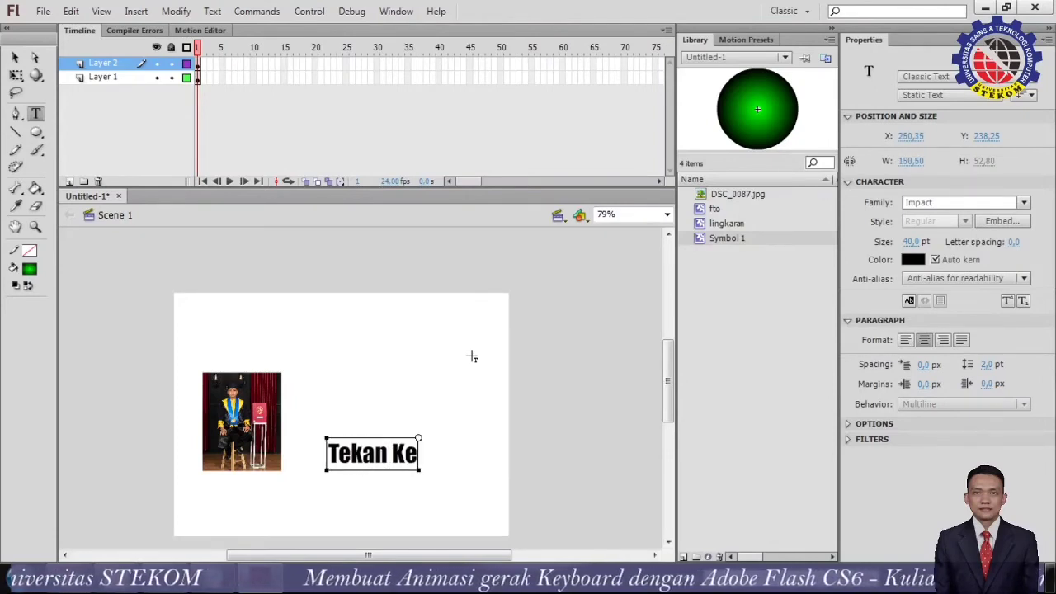
text(yboirad)
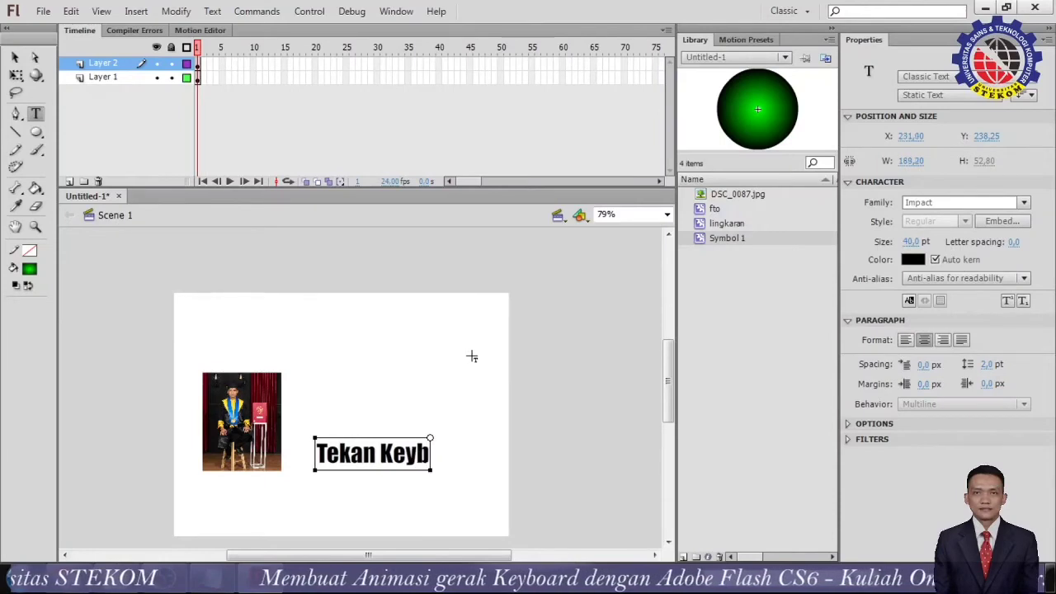
key(BackSpace)
key(BackSpace)
key(BackSpace)
key(BackSpace)
text(ar)
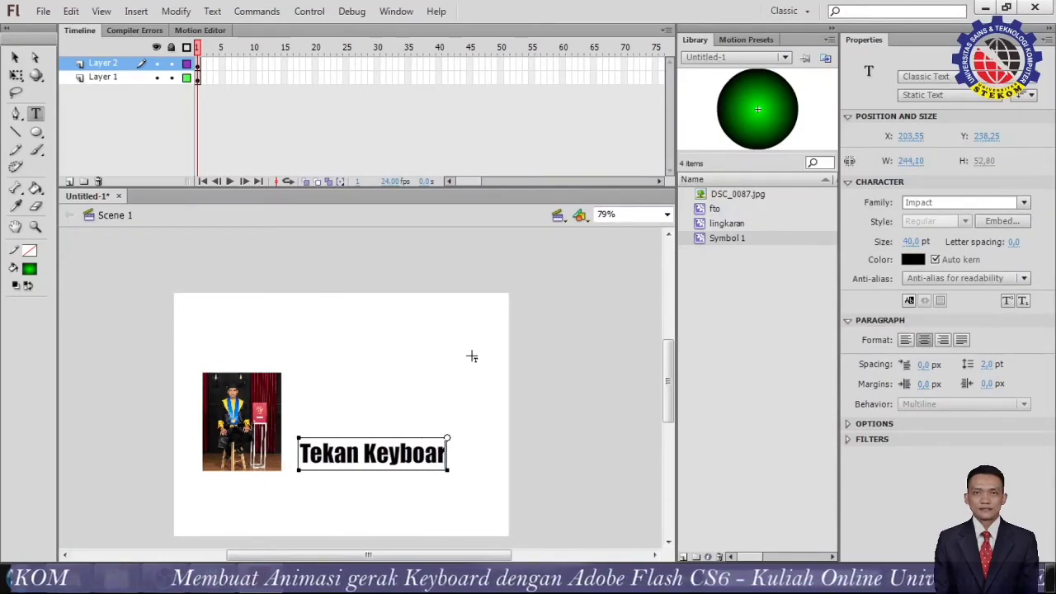
text(d :)
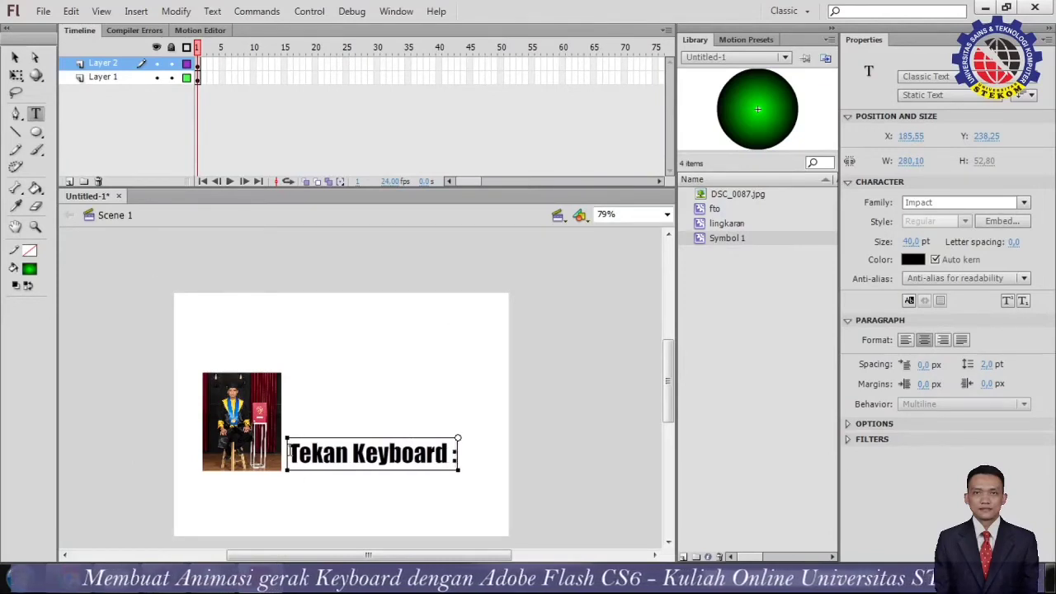
Scale the "Tekan Keyboard :" text to about 178.5 × 37.6 px and move it to the lower-right area of the stage.
drag(288, 439, 344, 438)
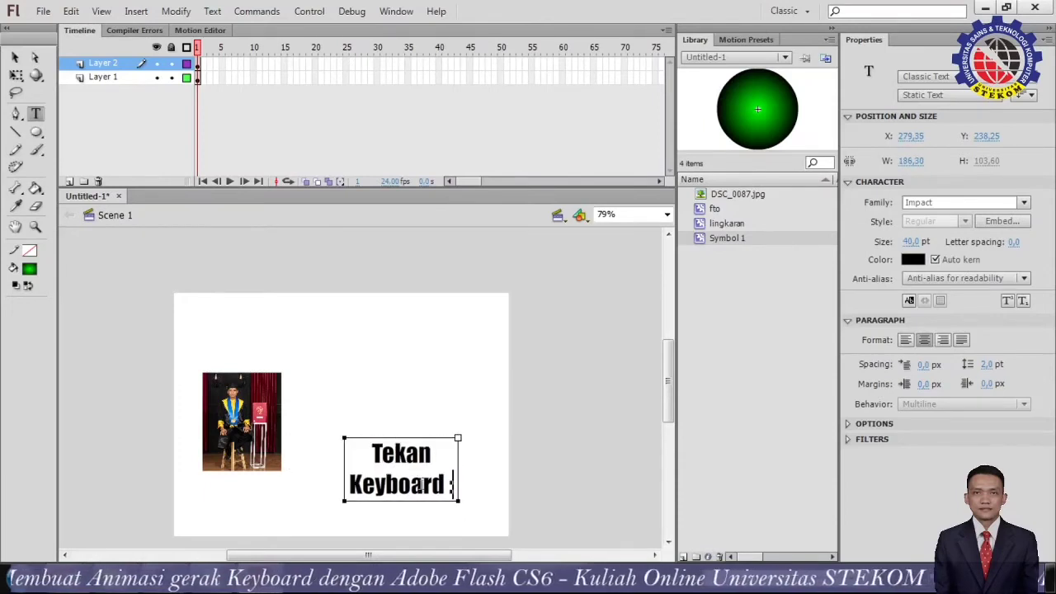
key(ctrl+z)
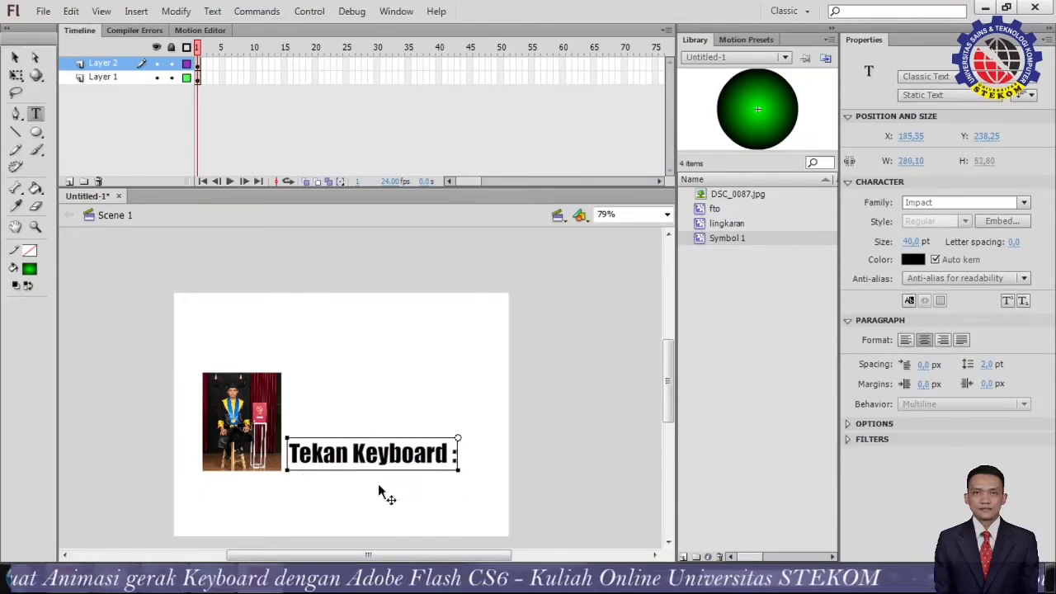
click(16, 74)
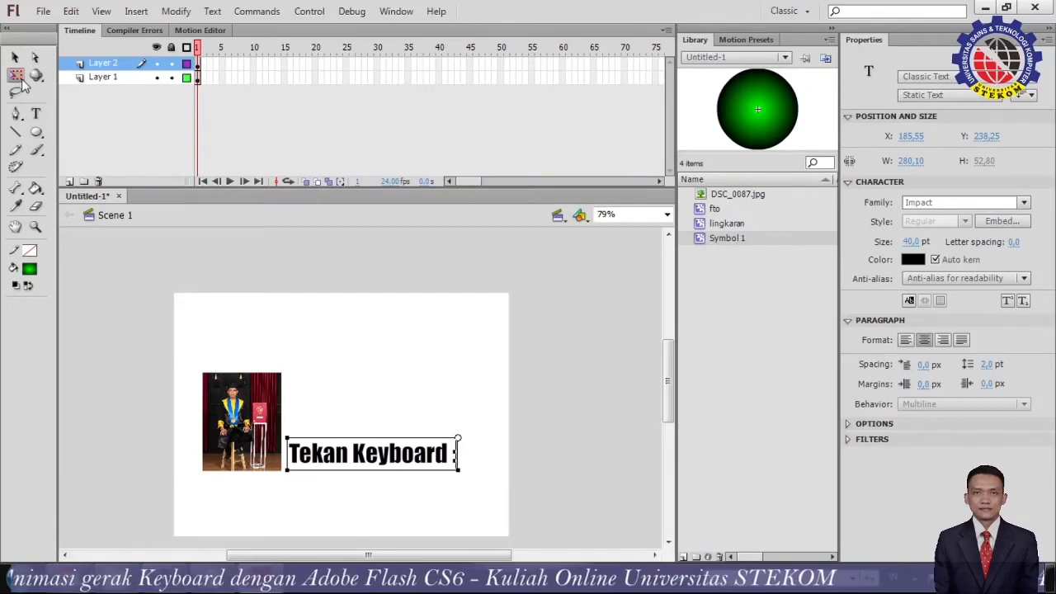
drag(286, 454, 318, 454)
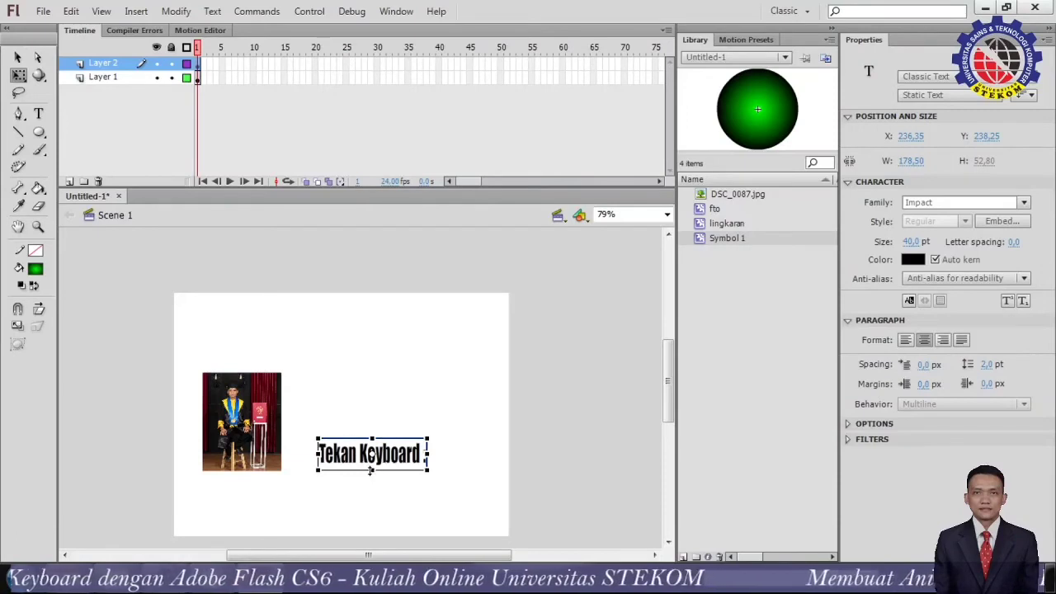
drag(371, 438, 367, 443)
key(v)
drag(348, 464, 402, 491)
Move the photo up to about Y 169.75 and raise the "Tekan Keyboard :" text slightly on Layer 2.
click(272, 454)
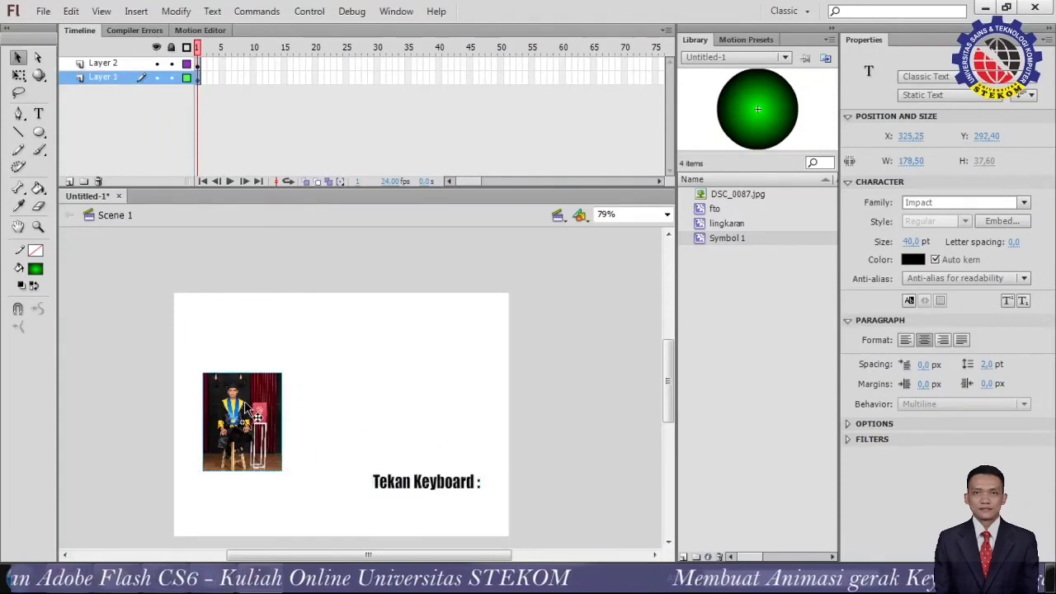
drag(273, 454, 272, 429)
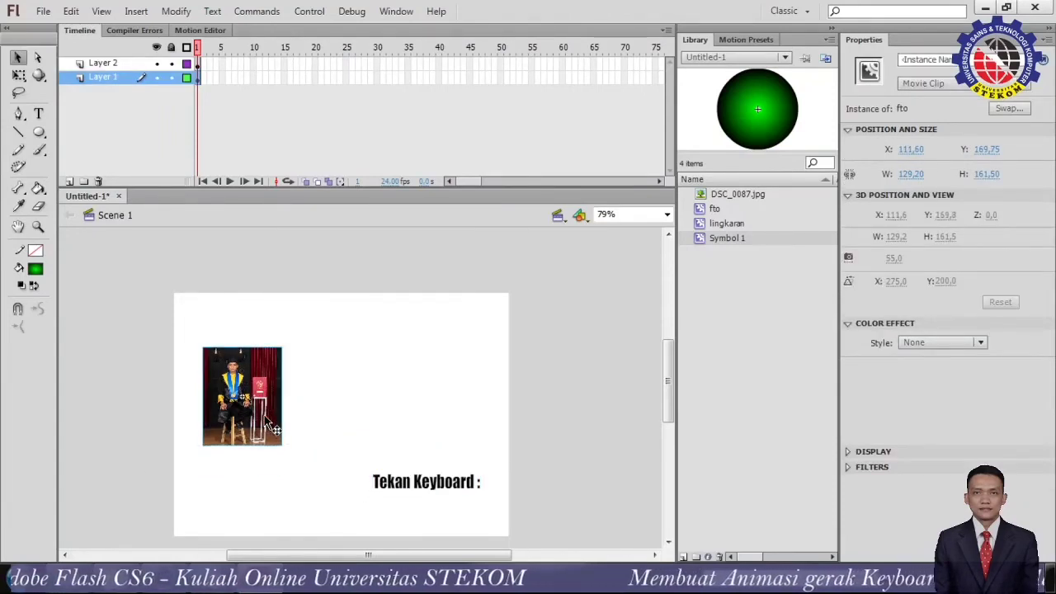
click(195, 63)
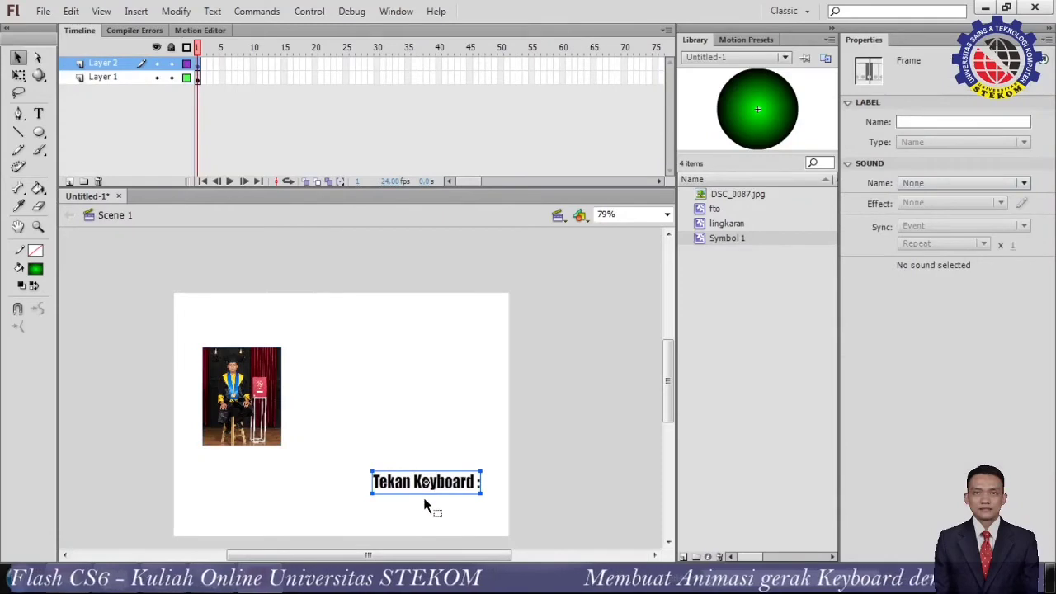
click(427, 503)
click(430, 488)
drag(431, 488, 428, 472)
click(412, 493)
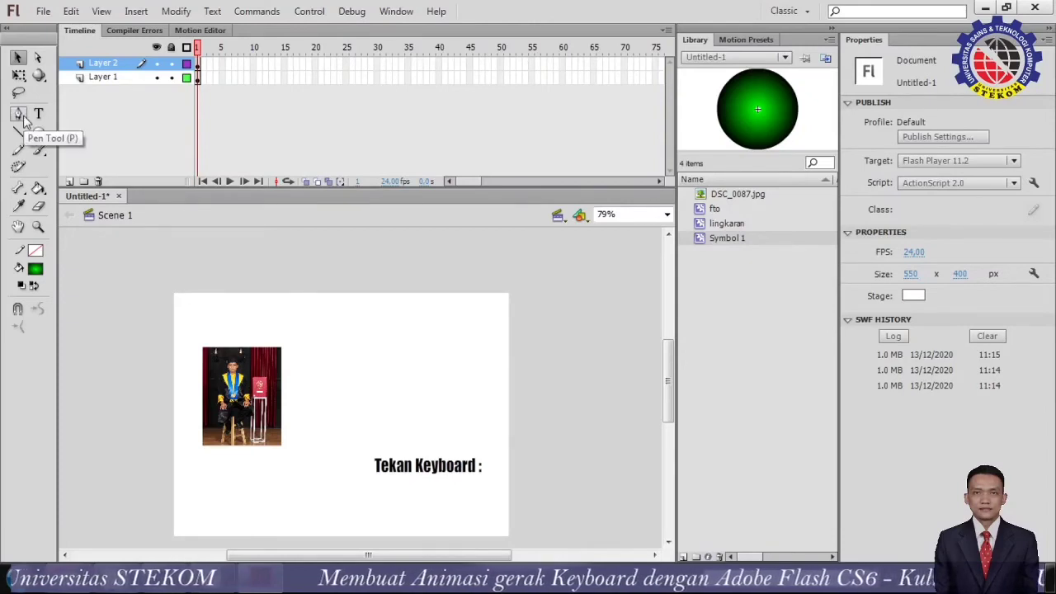
Draw a green up arrow above the "Tekan Keyboard :" text from a narrow rectangle topped by a wider one reshaped into a triangular head.
click(43, 138)
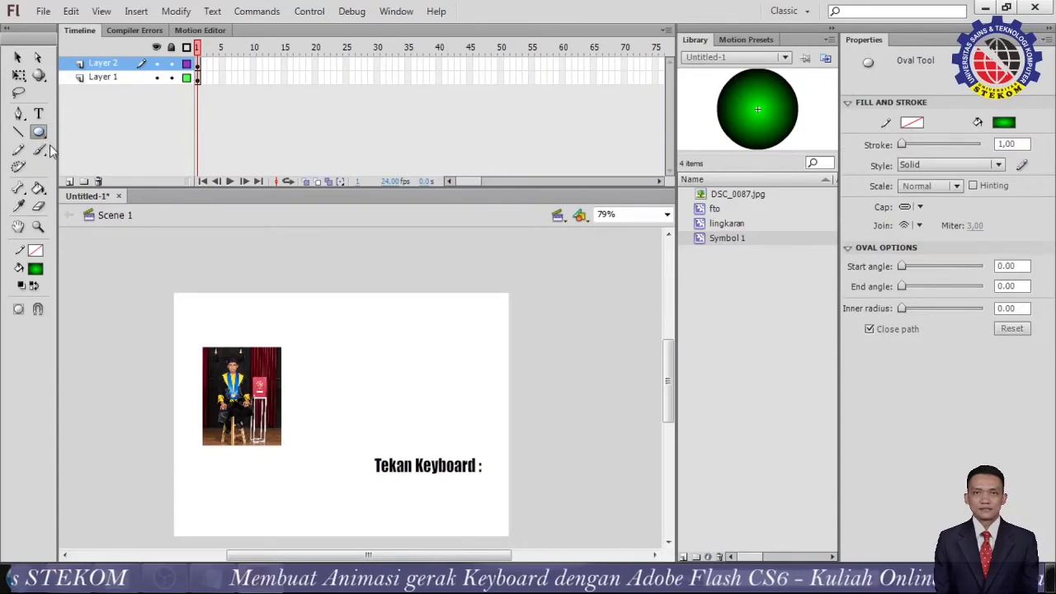
click(45, 140)
click(116, 132)
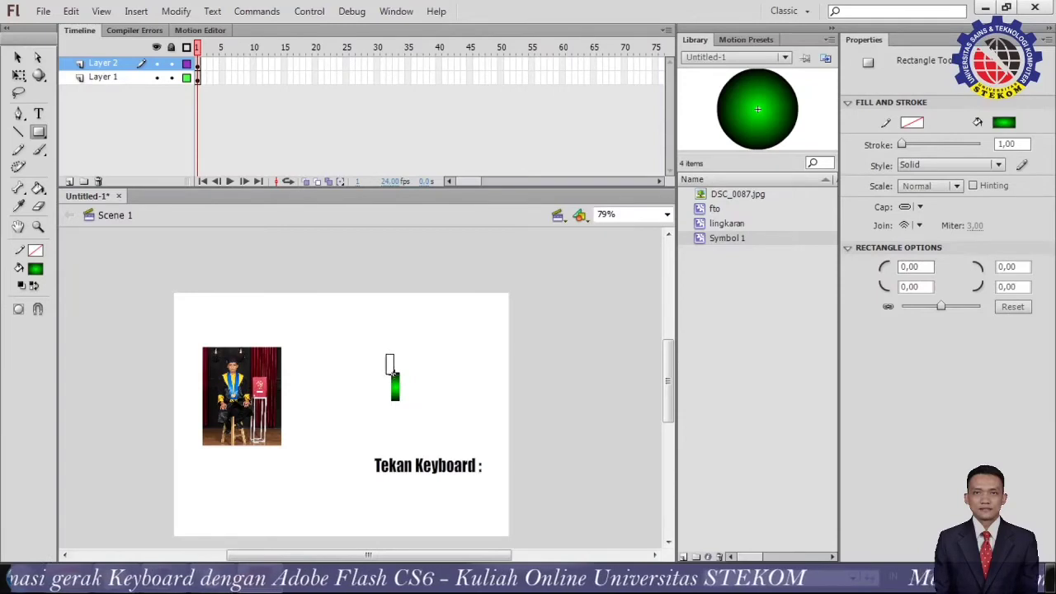
drag(404, 378, 404, 378)
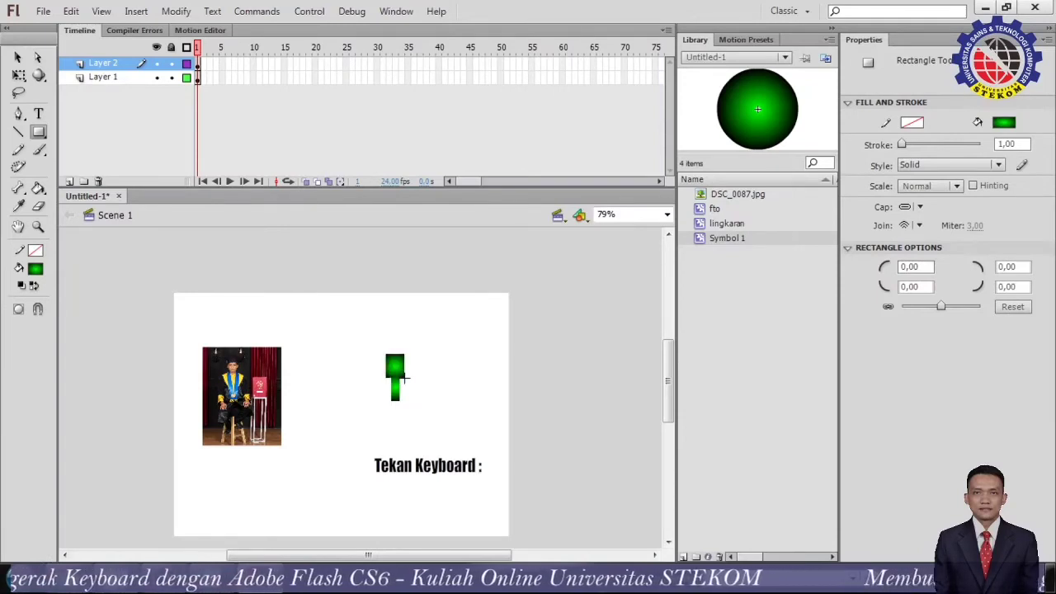
click(39, 61)
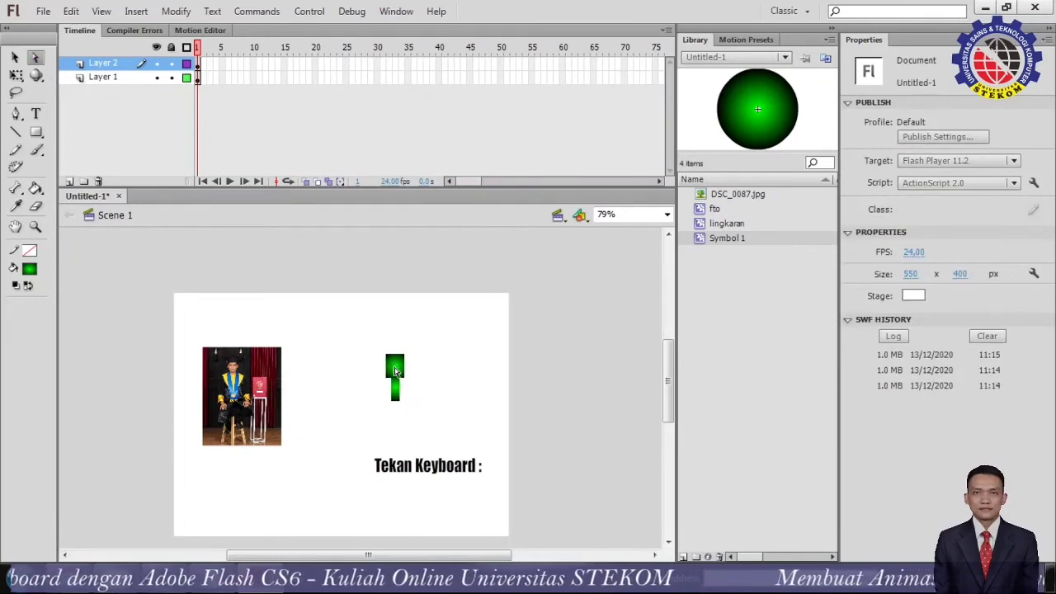
drag(386, 356, 399, 359)
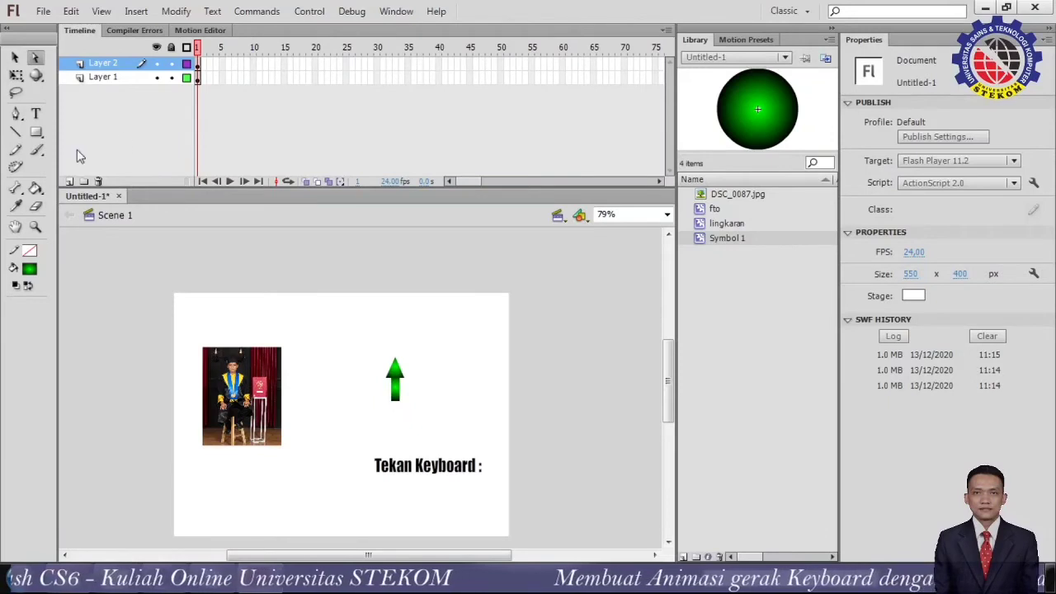
Shorten the green up arrow to about 44.4 px high, keeping its width.
click(17, 57)
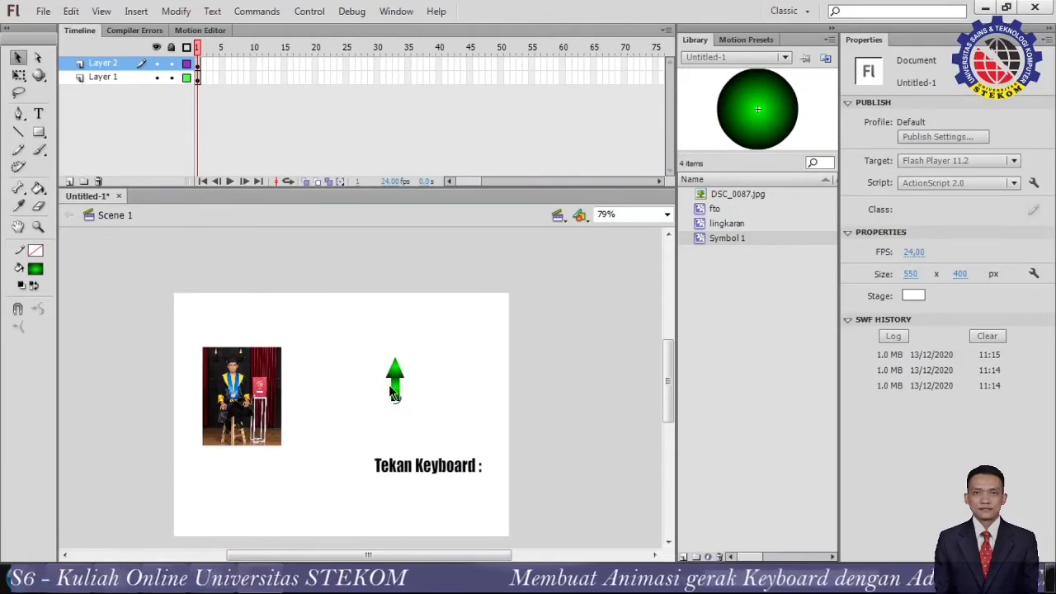
click(395, 394)
click(372, 394)
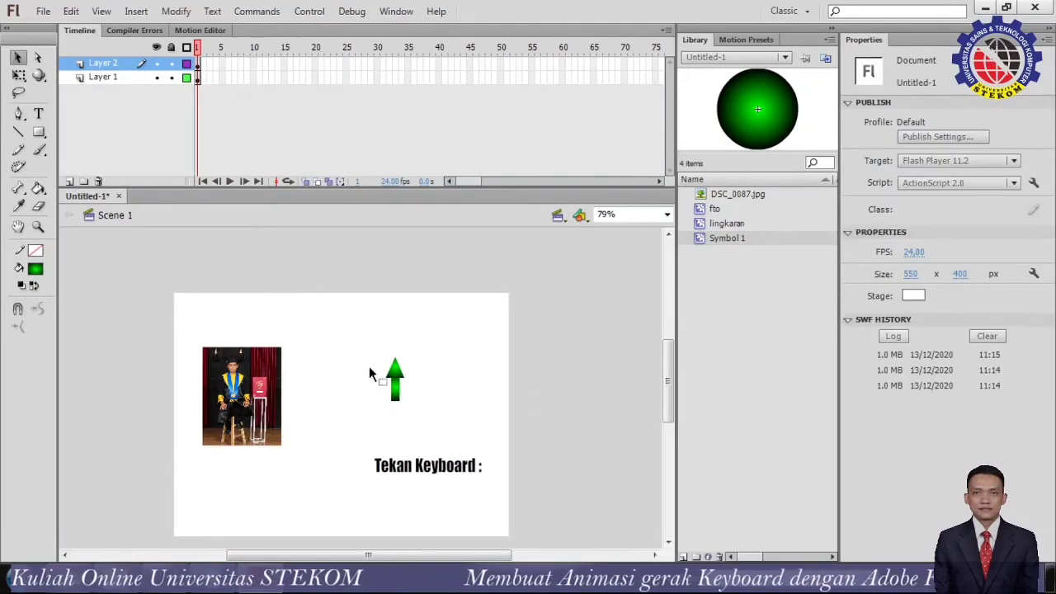
drag(372, 358, 425, 416)
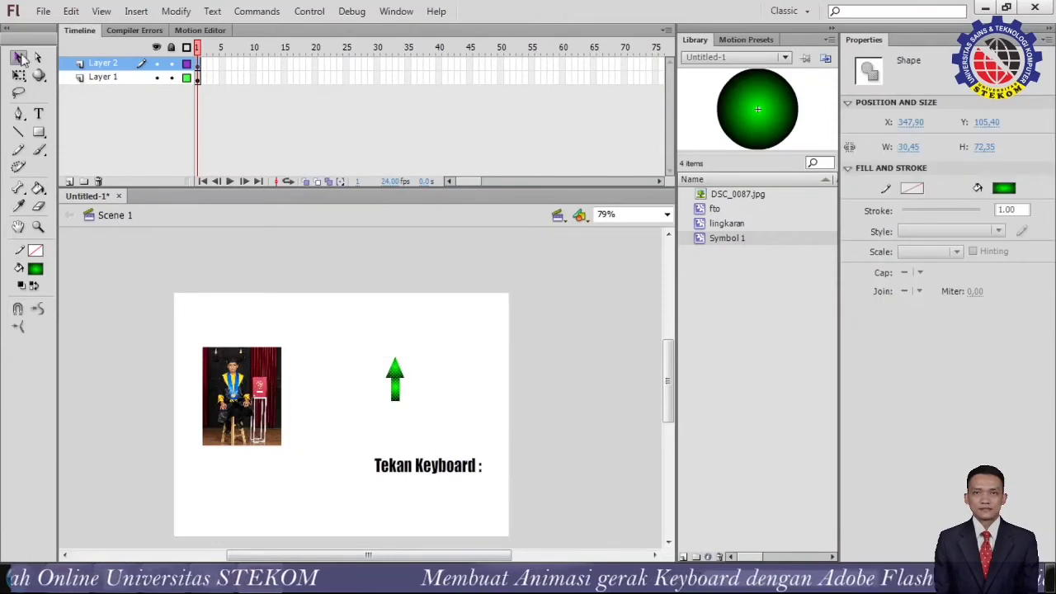
click(22, 74)
drag(395, 357, 409, 373)
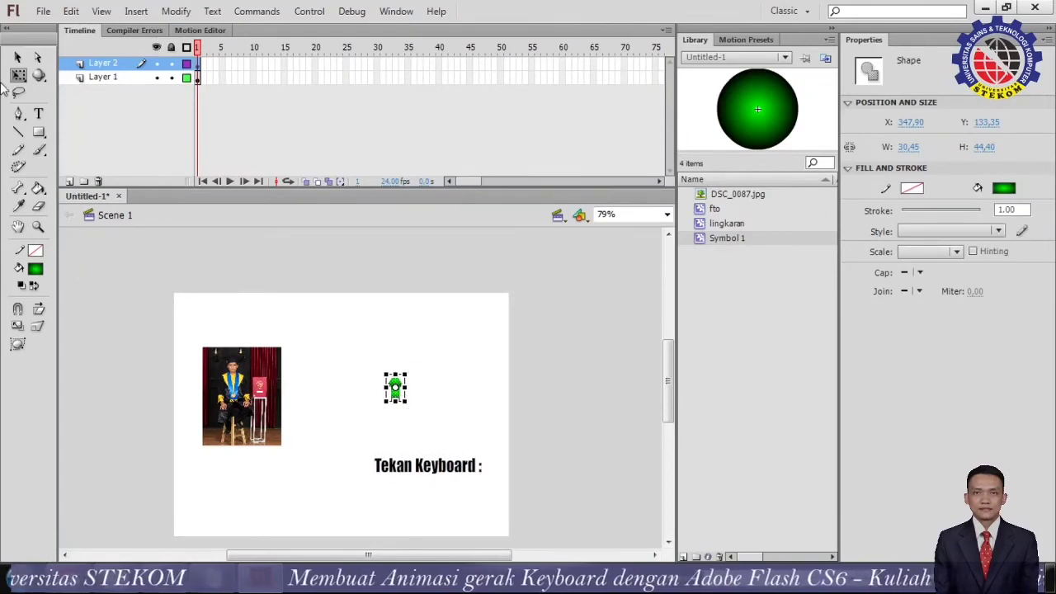
click(19, 56)
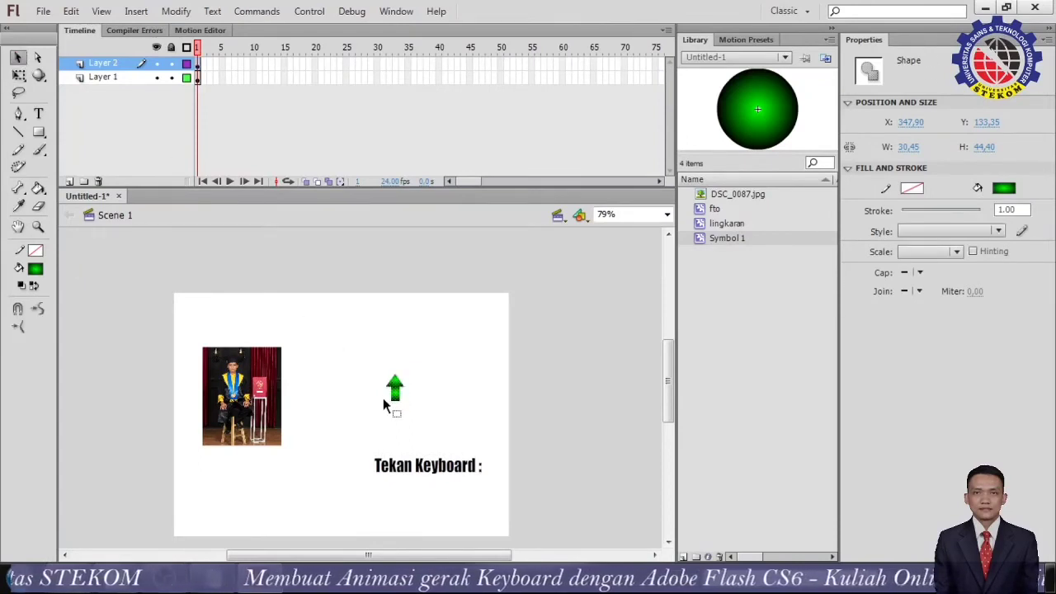
click(385, 405)
drag(422, 474, 422, 474)
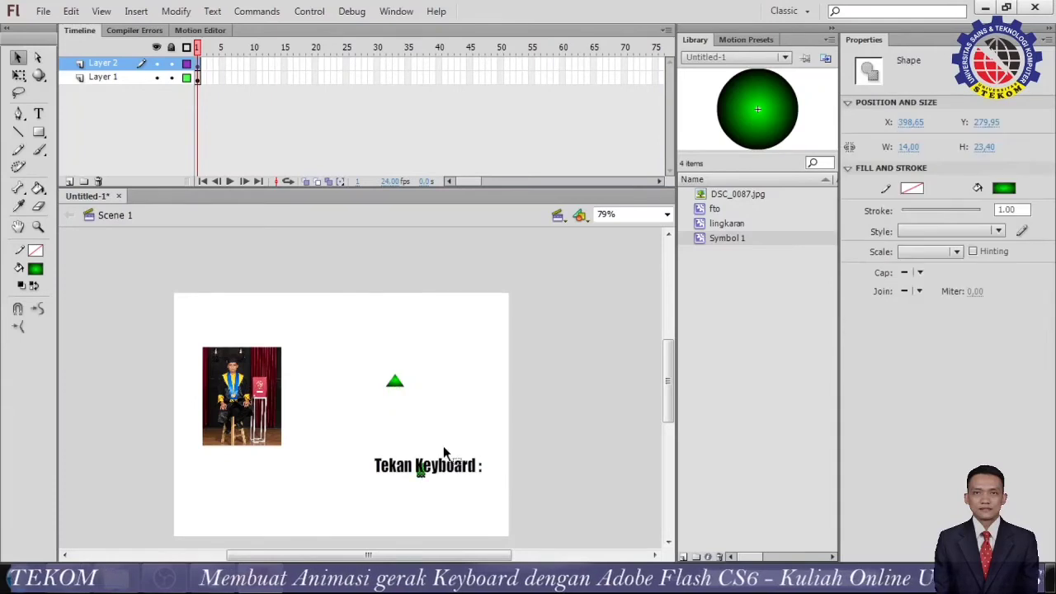
key(ctrl+z)
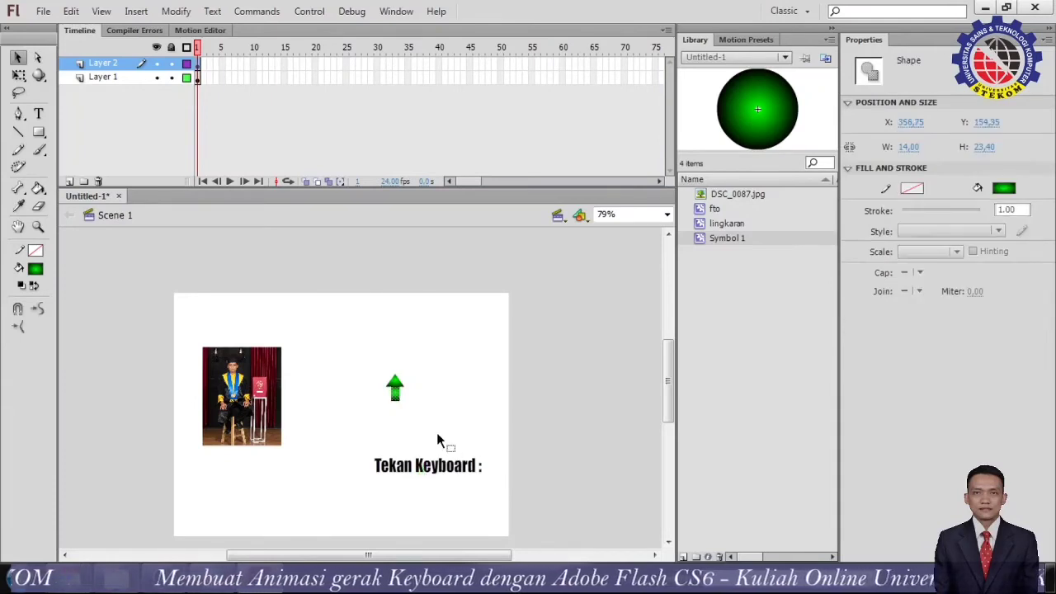
Move the whole green arrow just below the "Tekan Keyboard :" text and scale it down to about 21.3 × 29.2 px.
click(23, 75)
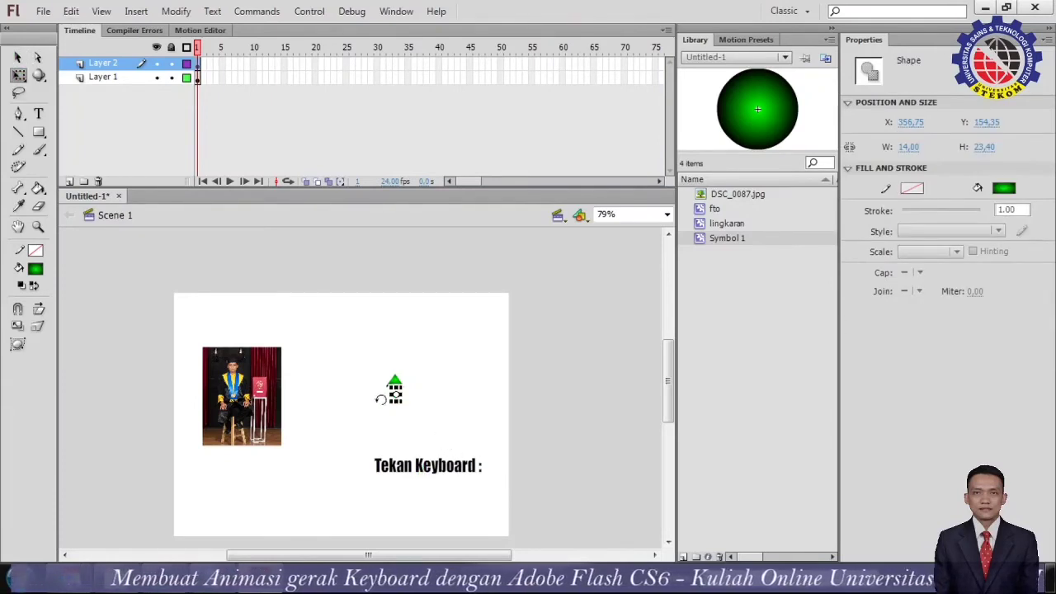
drag(379, 371, 428, 490)
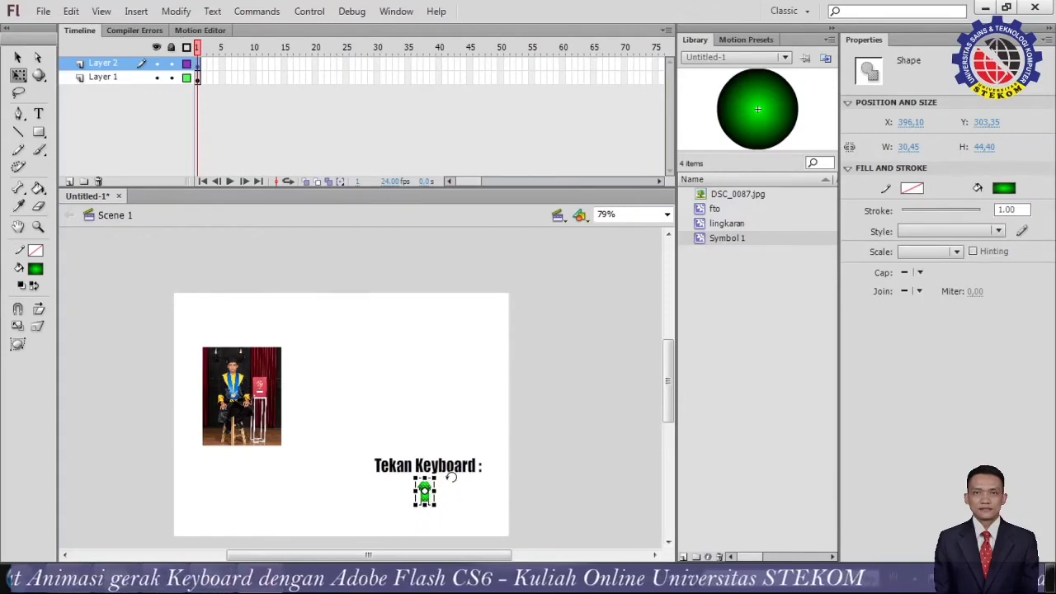
scroll(452, 476, up, 1)
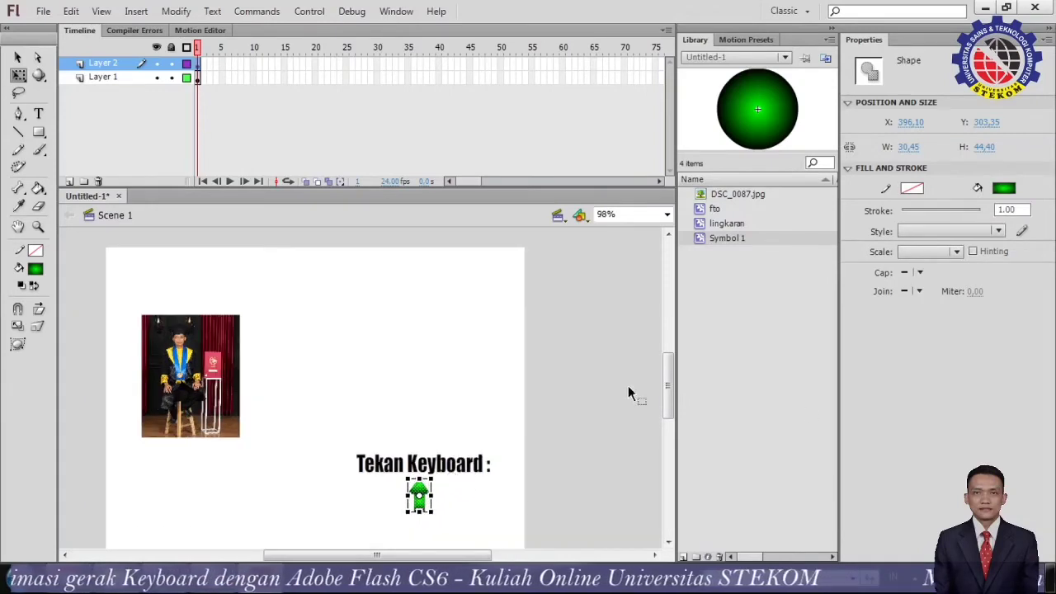
drag(670, 392, 670, 394)
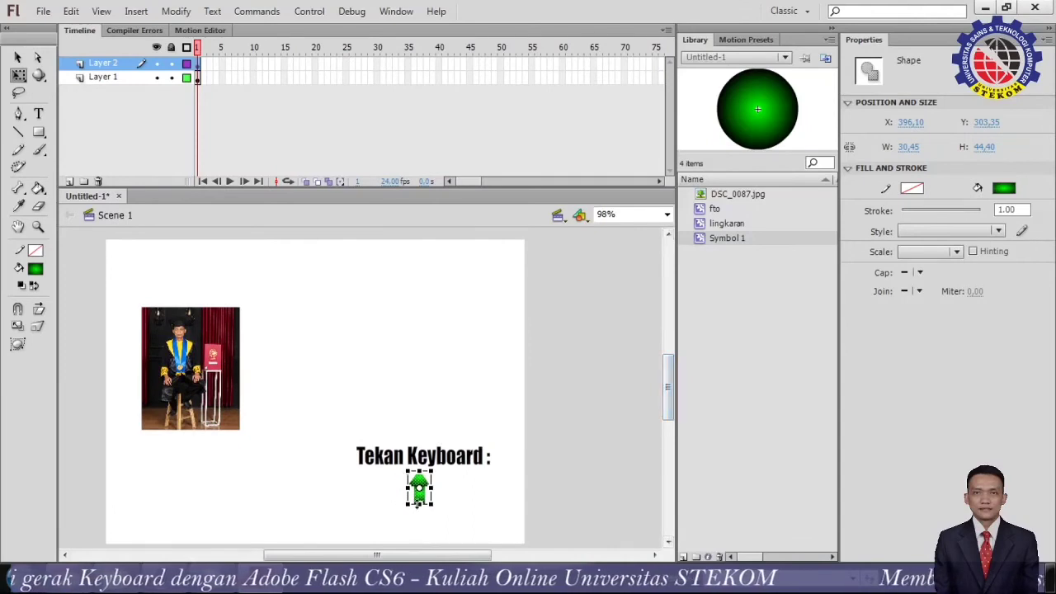
drag(420, 504, 422, 483)
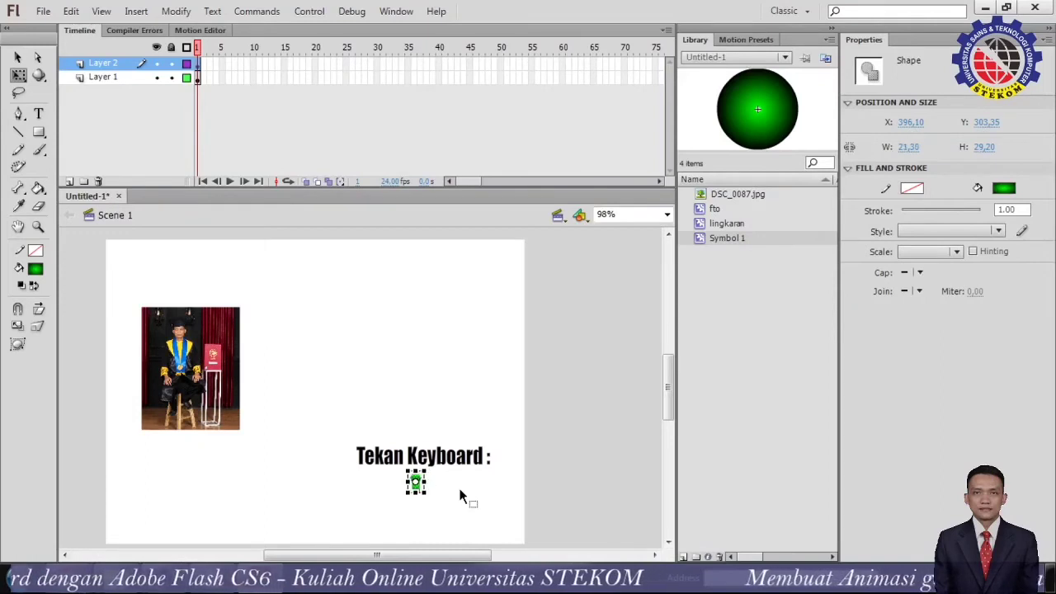
click(434, 506)
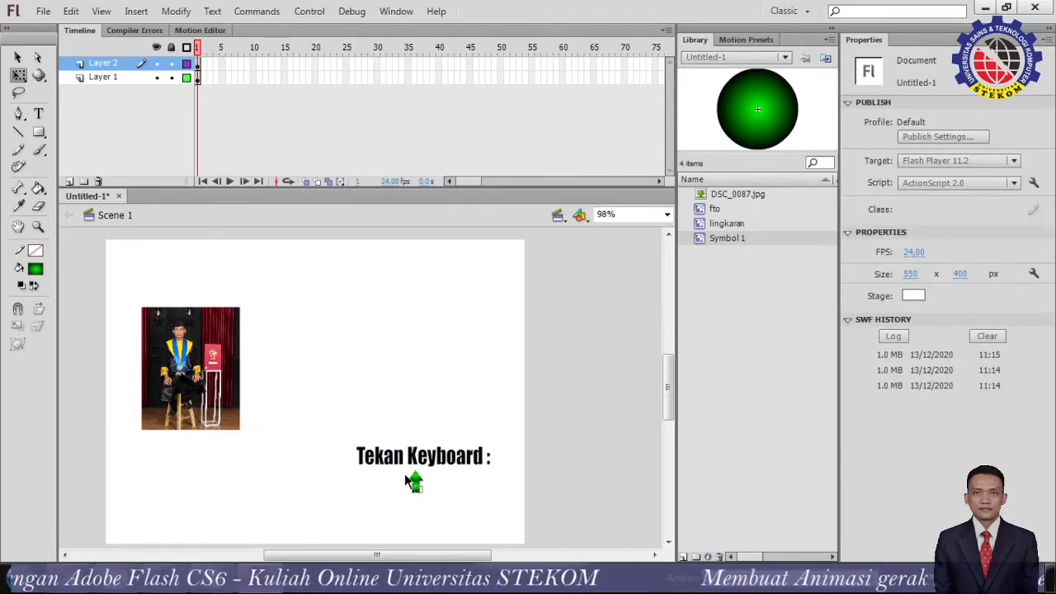
Duplicate the complete green up arrow, including its head and shaft, on Layer 2.
click(405, 465)
click(415, 485)
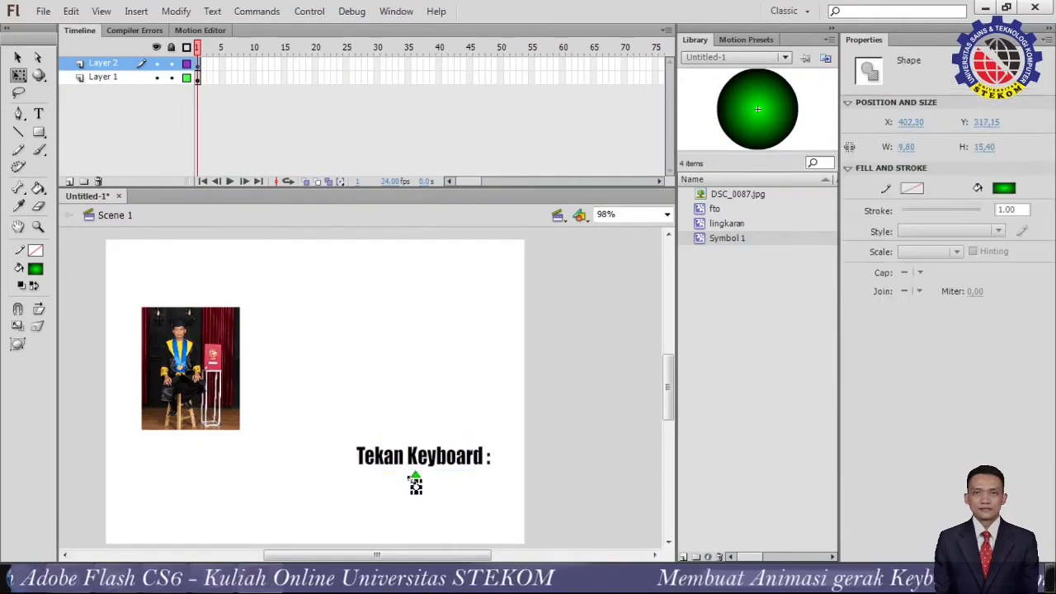
click(435, 507)
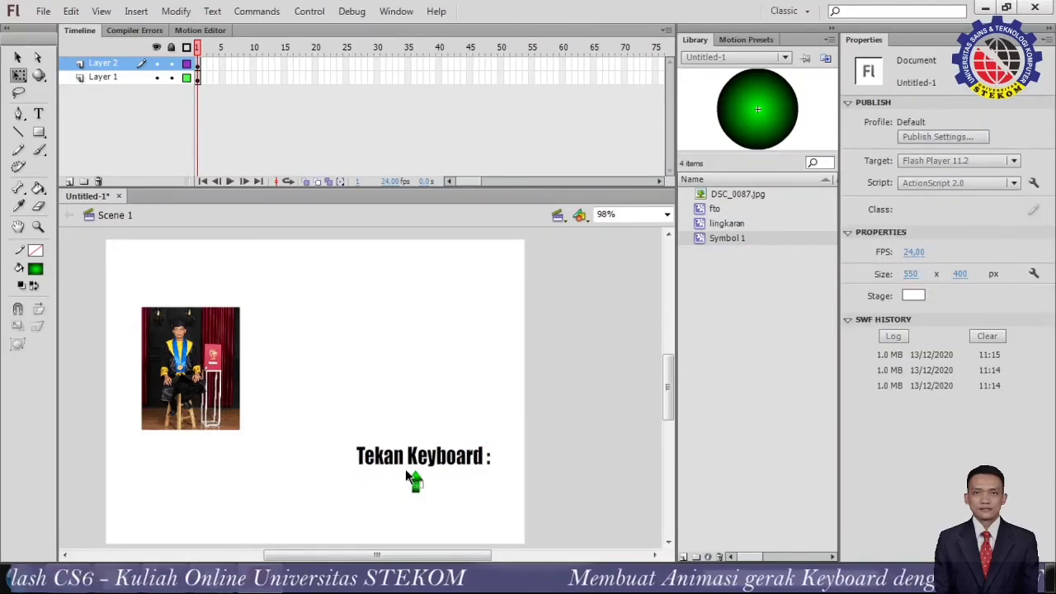
click(415, 485)
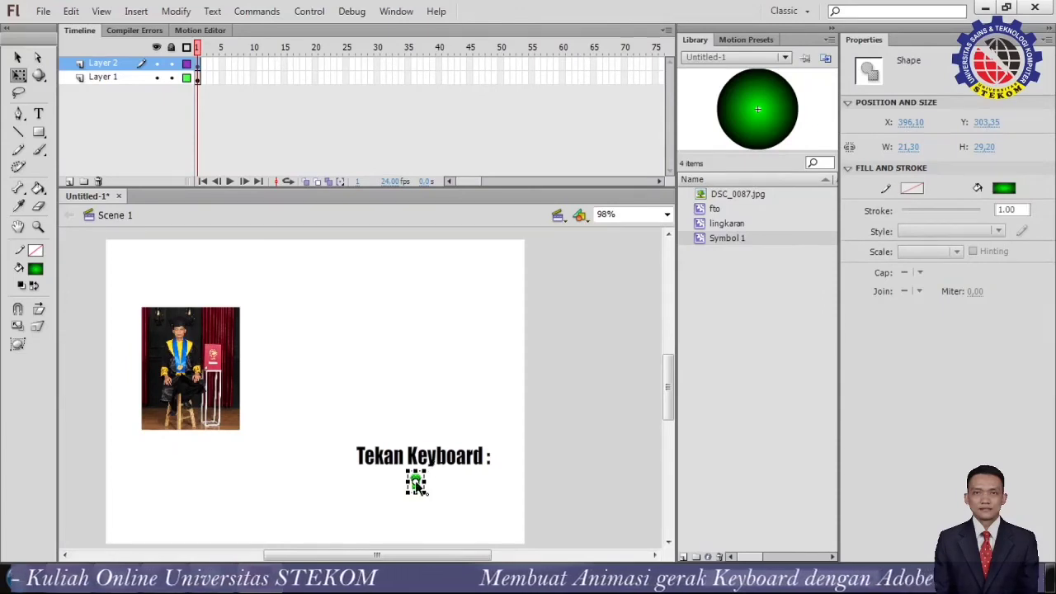
key(ctrl+v)
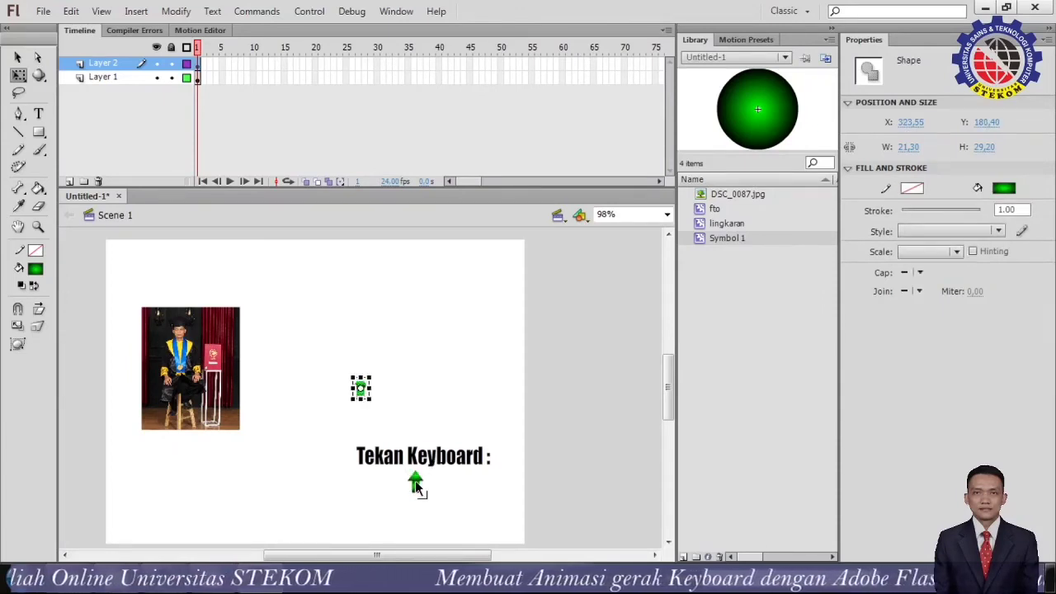
Turn the copied arrow upside down to point downward and place it beneath the up arrow at about X 396.55, Y 359.9.
click(431, 505)
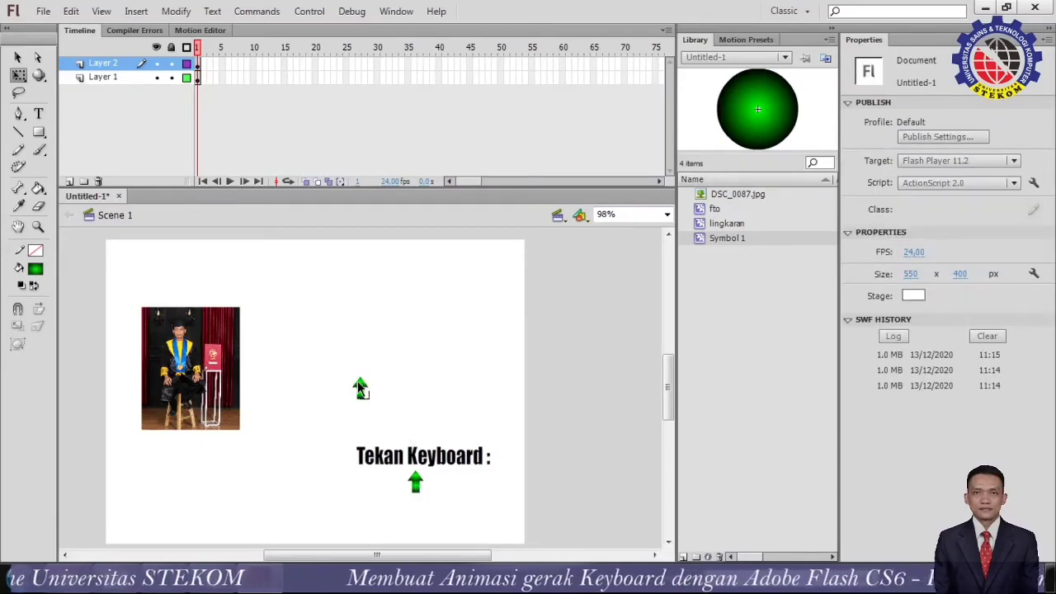
drag(346, 370, 366, 412)
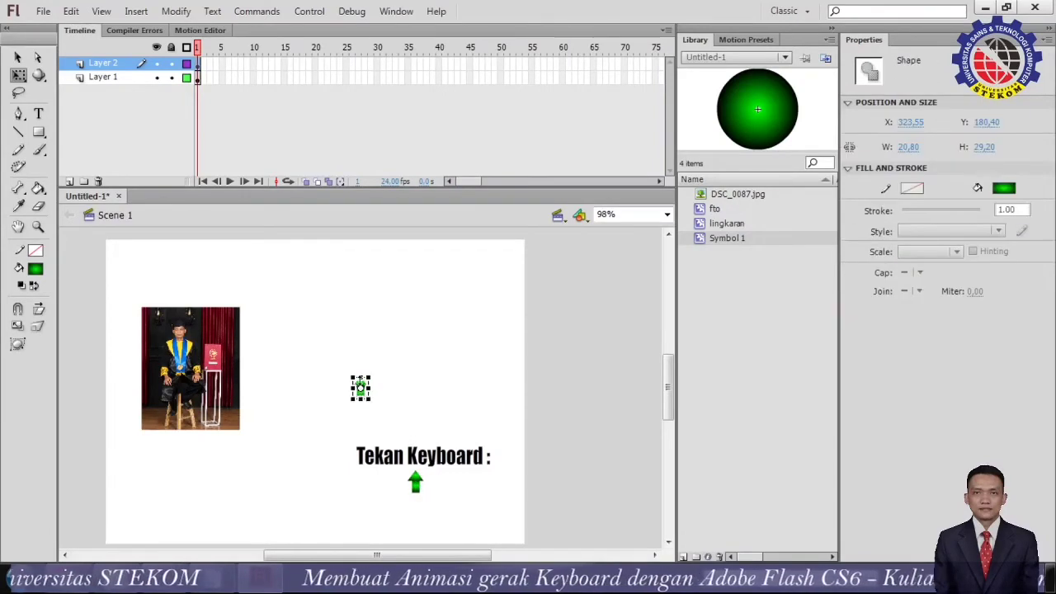
drag(360, 393, 406, 538)
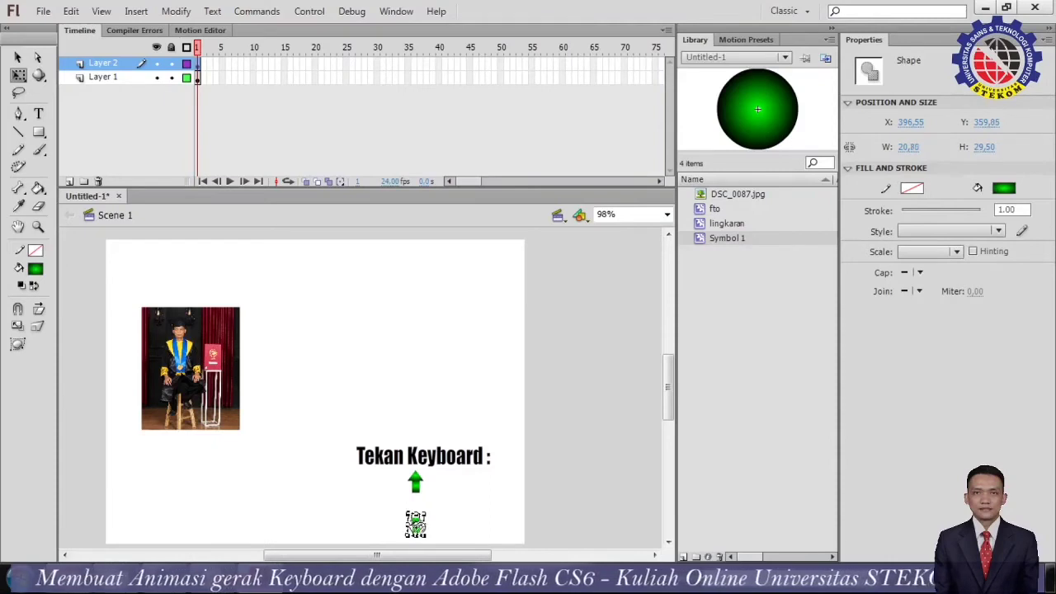
drag(420, 528, 430, 503)
key(v)
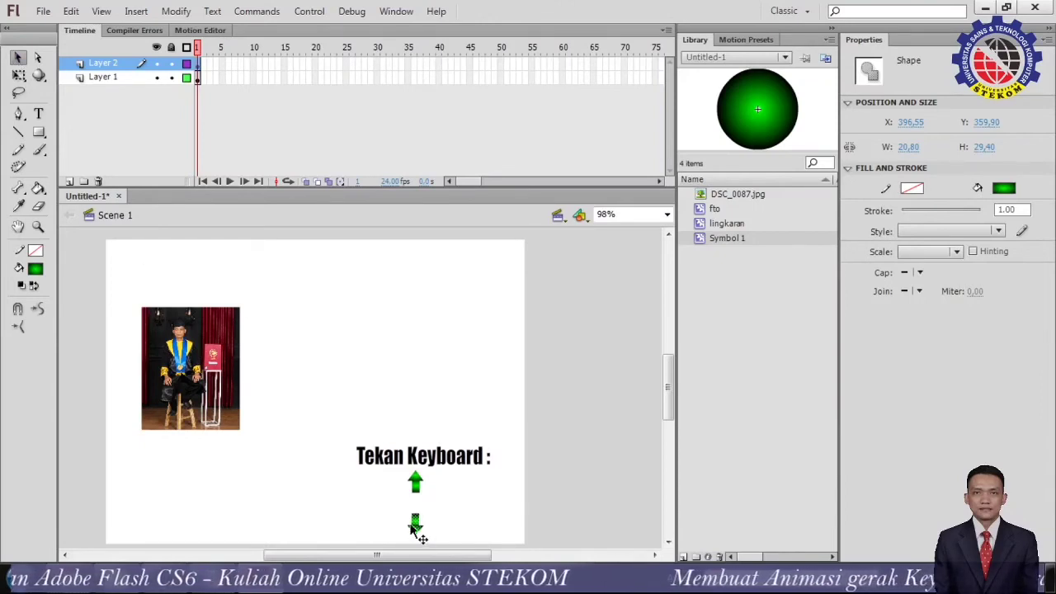
click(413, 482)
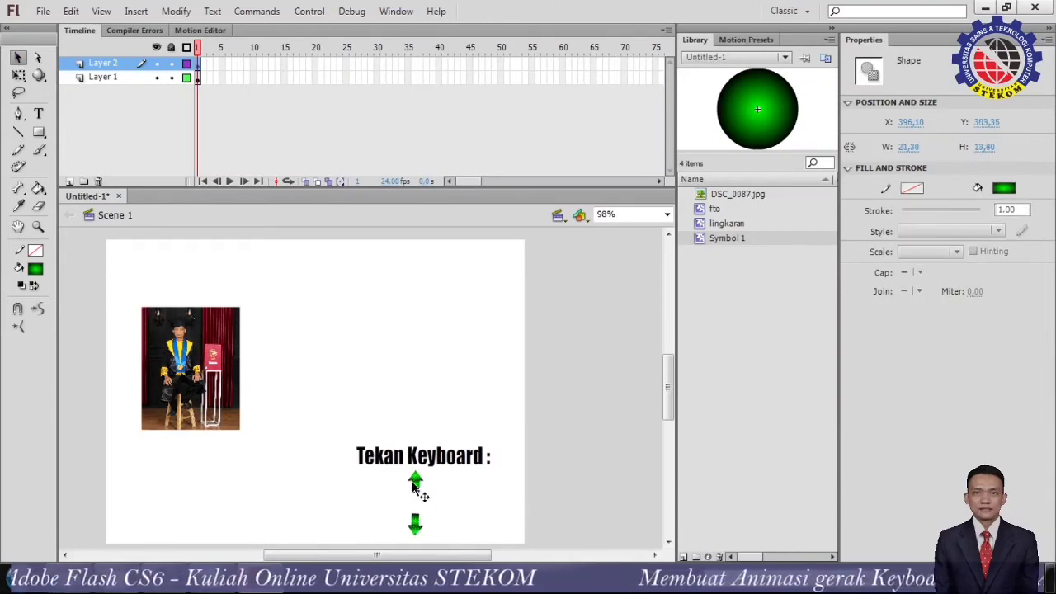
click(417, 528)
click(438, 520)
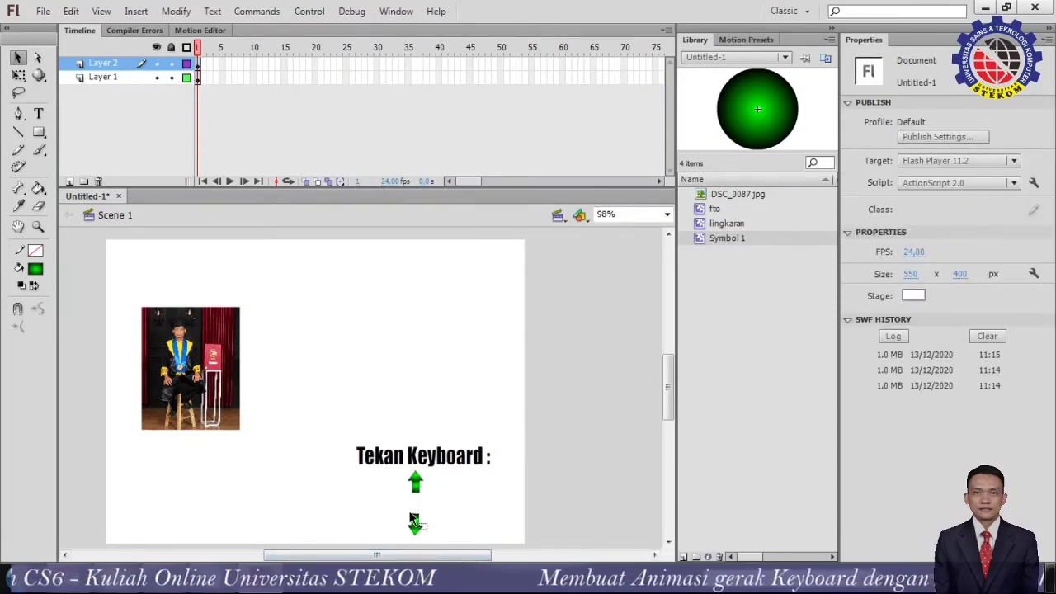
click(419, 525)
drag(402, 515, 432, 537)
click(37, 57)
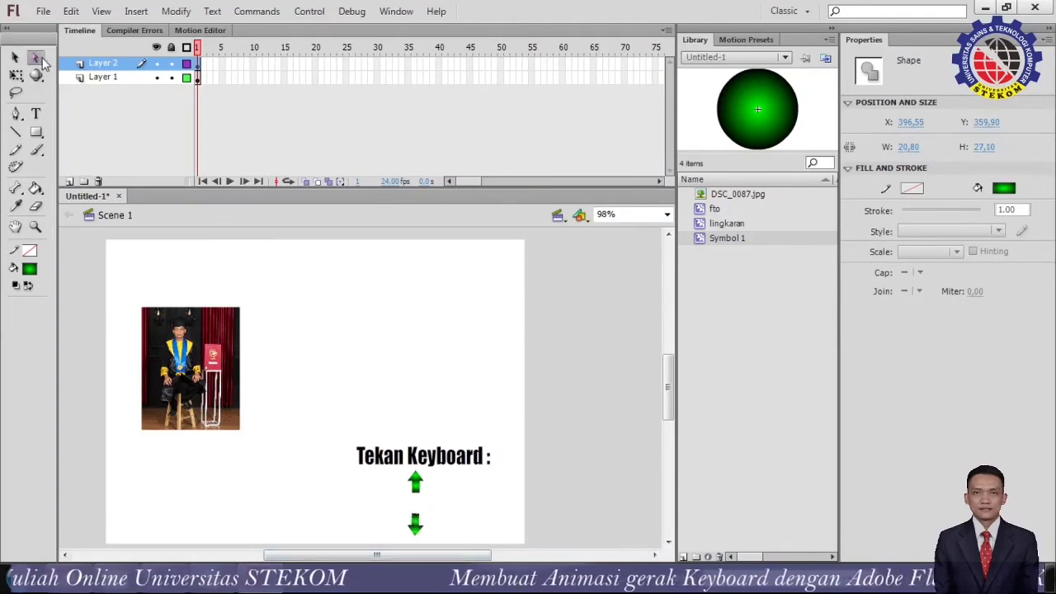
drag(394, 505, 437, 546)
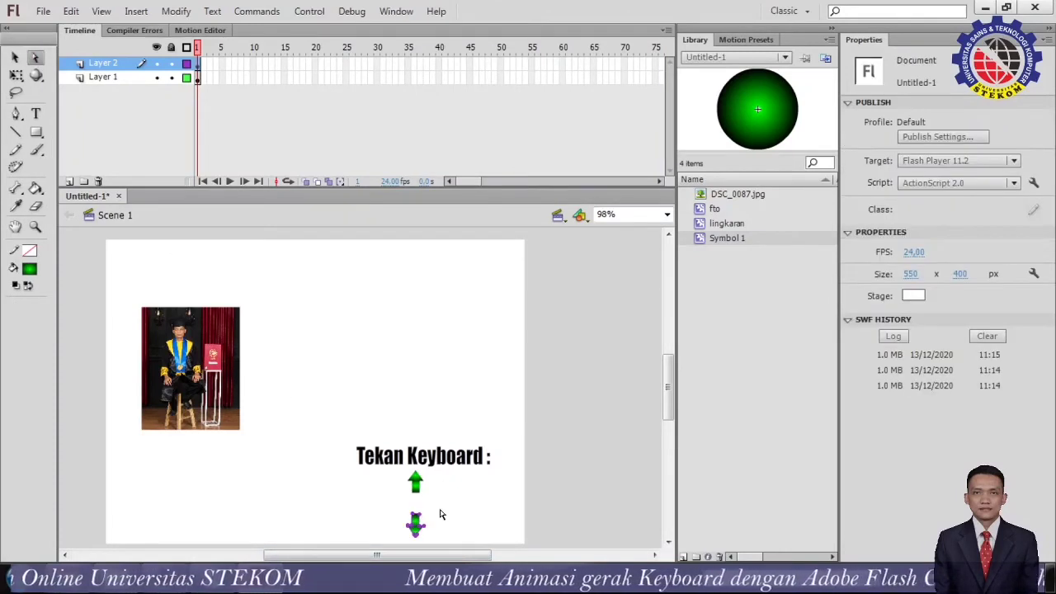
click(17, 74)
click(417, 528)
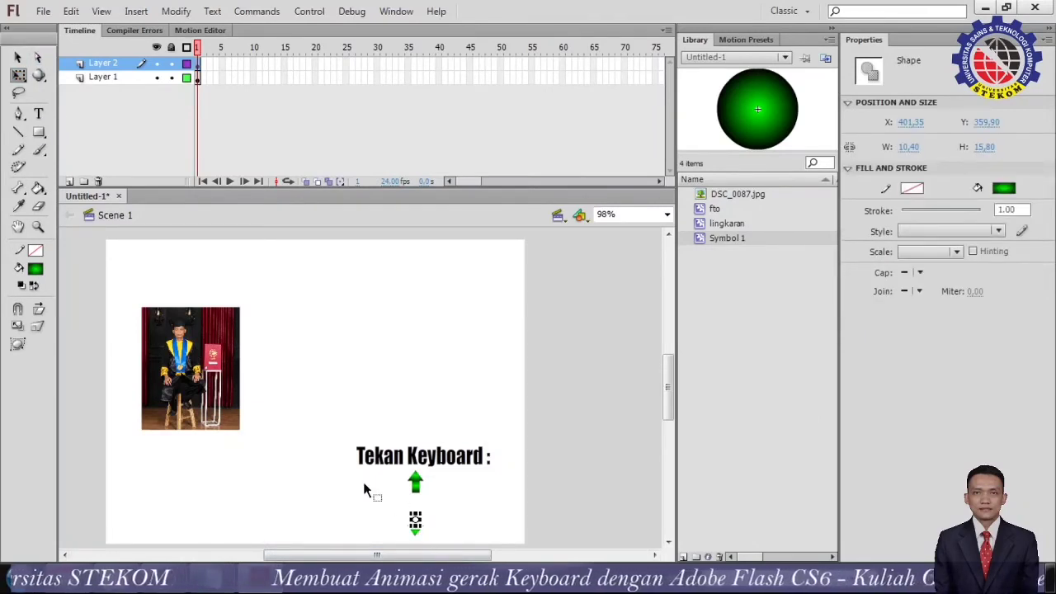
Duplicate the green up arrow on Layer 2 and rotate the copy a quarter turn to point left.
click(17, 57)
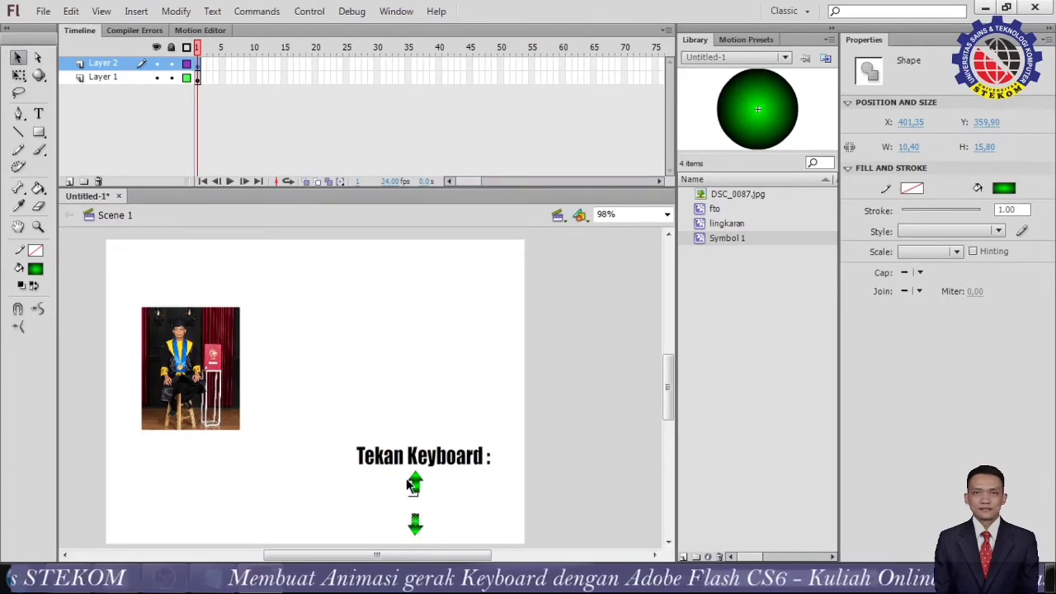
drag(404, 468, 440, 514)
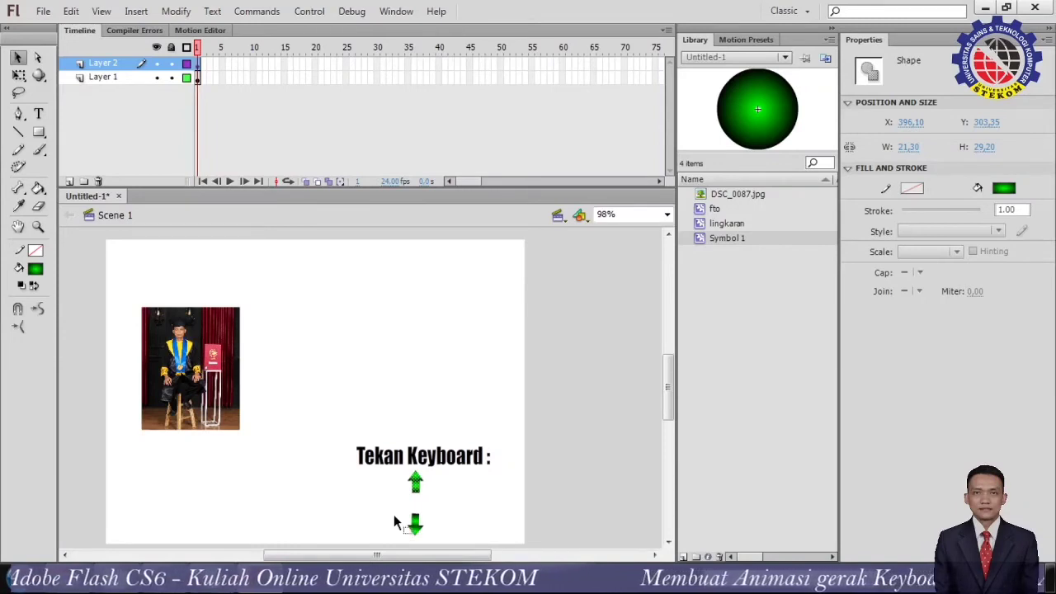
key(ctrl+v)
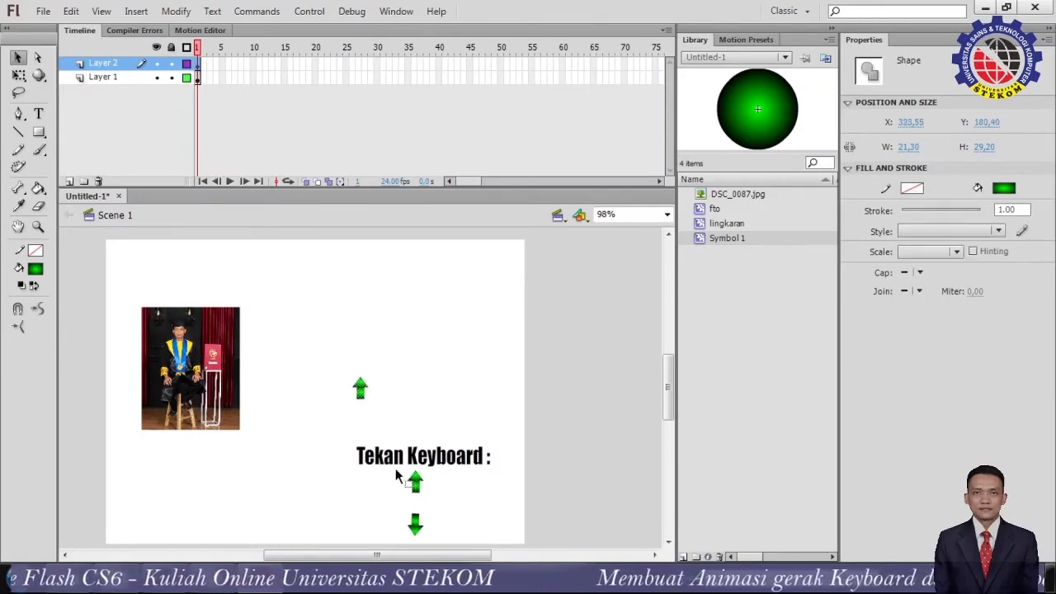
drag(340, 362, 385, 407)
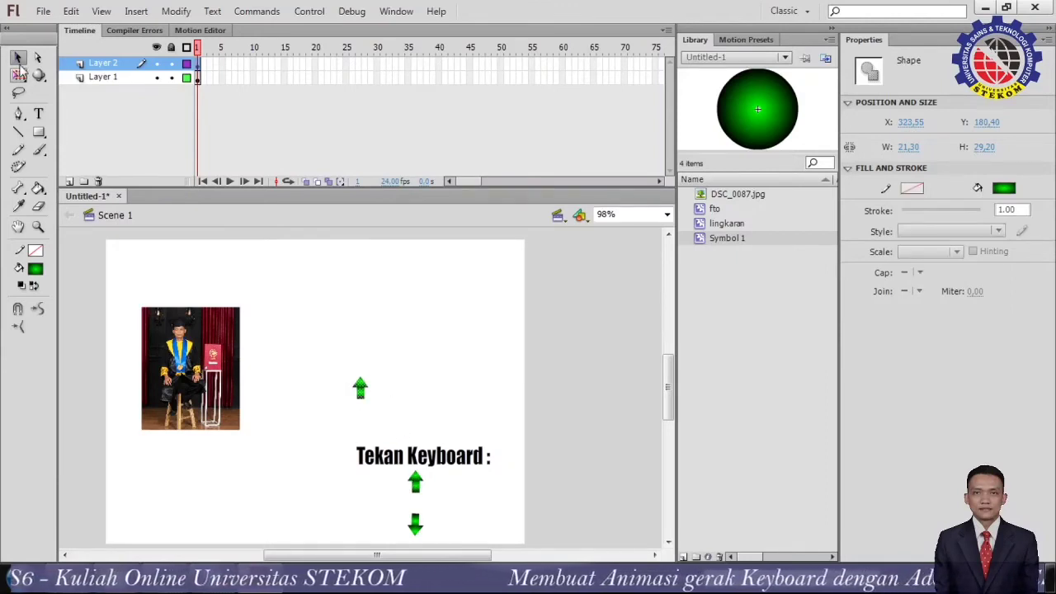
click(20, 76)
mouse_move(378, 369)
mouse_down()
mouse_move(357, 363)
mouse_move(389, 372)
mouse_up()
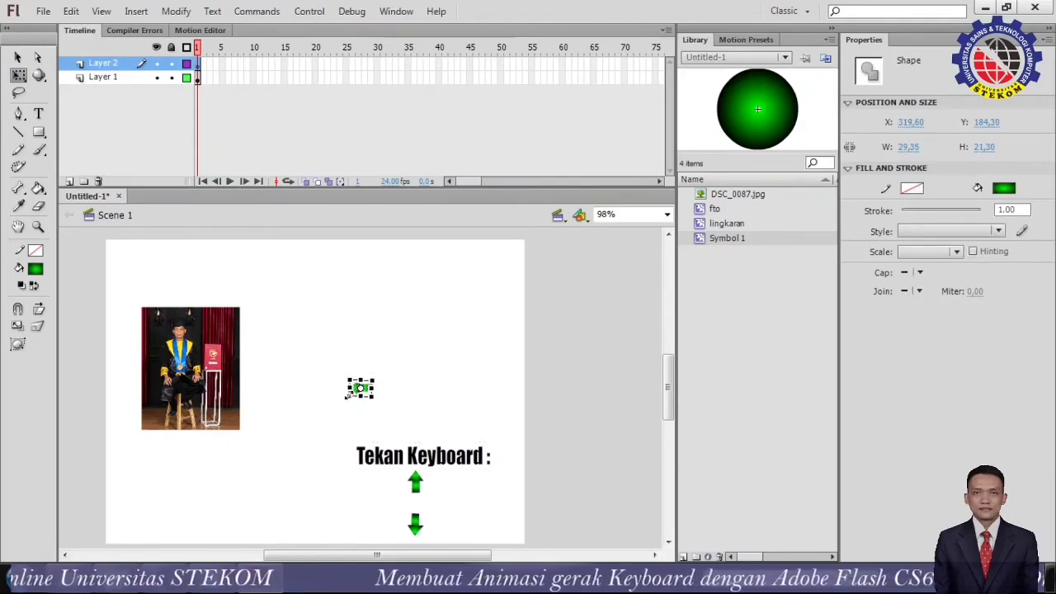
Move the left-pointing arrow to the left of the gap between the up and down arrows, at about X 358.6, Y 335.3.
key(Down)
key(Down)
key(Down)
key(Down)
key(Down)
key(Down)
key(Down)
key(Down)
key(Down)
key(Down)
key(Down)
key(Down)
key(Down)
key(Down)
key(Down)
key(Down)
key(Down)
key(Down)
key(Down)
key(Down)
key(Down)
key(Down)
key(Down)
key(Down)
key(Down)
key(Down)
key(Down)
key(Down)
key(Down)
key(Down)
key(Down)
key(Down)
key(Down)
key(Down)
key(Down)
key(Down)
key(Down)
key(Down)
key(Down)
key(Down)
key(Down)
key(Down)
key(Down)
key(Down)
key(Down)
key(Down)
key(Down)
key(Down)
key(Down)
key(Down)
key(Down)
key(Down)
key(Down)
key(Down)
key(Down)
key(Down)
key(Down)
key(Down)
key(Down)
key(Down)
key(Down)
key(Down)
key(Right)
key(Right)
key(Right)
key(Right)
key(Right)
key(Right)
key(Right)
key(Right)
key(Right)
key(Right)
key(Right)
key(Right)
key(Right)
key(Right)
key(Right)
key(Right)
key(Right)
key(Right)
key(Right)
key(Right)
key(Right)
key(Right)
key(Right)
key(Right)
key(Right)
key(Right)
key(Right)
key(Right)
key(Right)
key(Right)
key(Right)
key(Right)
key(Up)
key(Up)
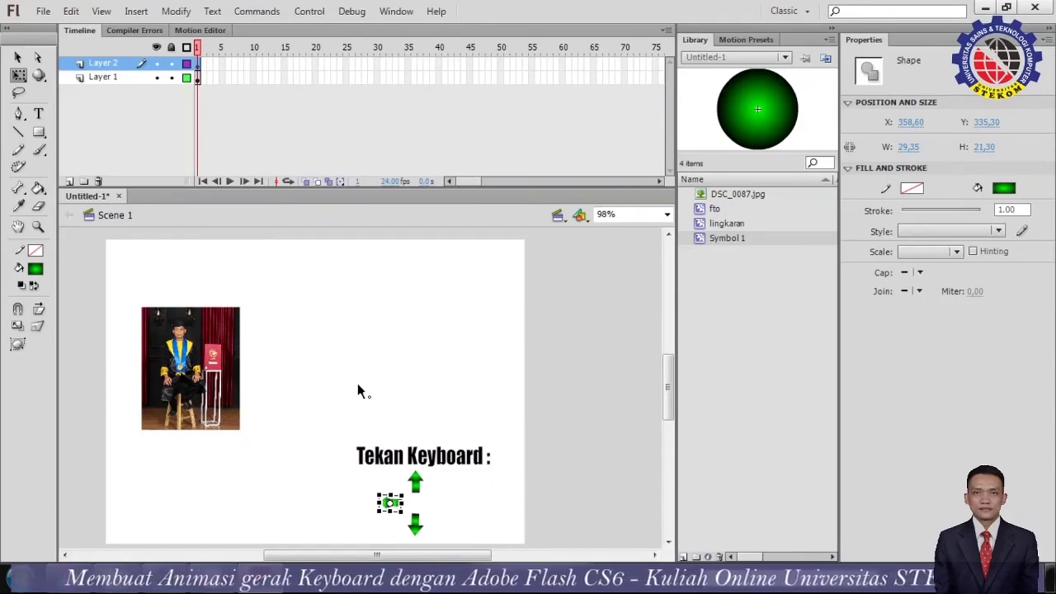
Duplicate the left-pointing arrow and rotate the copy a half turn to point right.
key(ctrl+v)
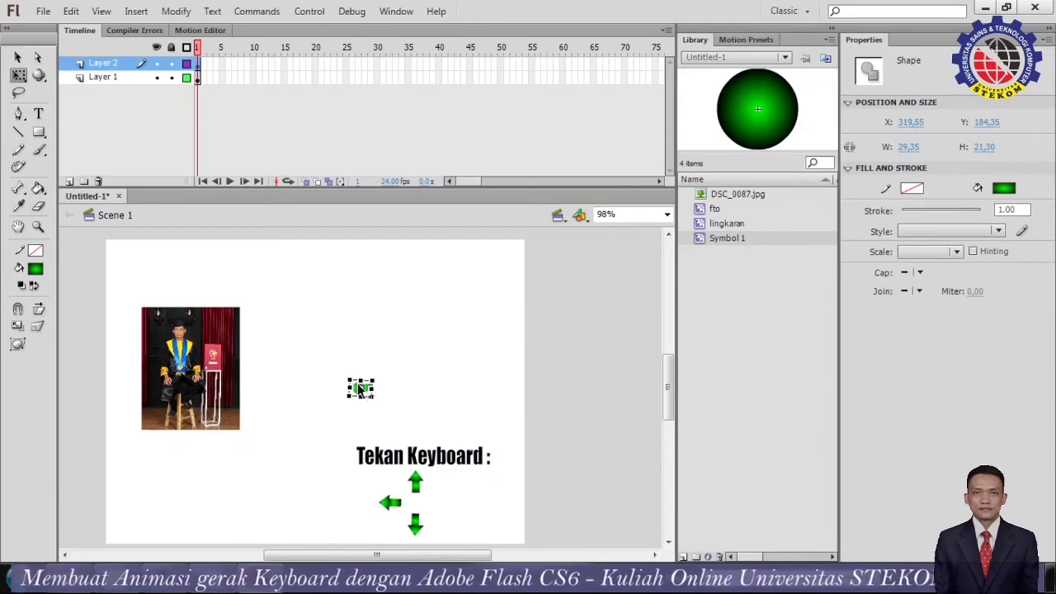
drag(384, 370, 323, 378)
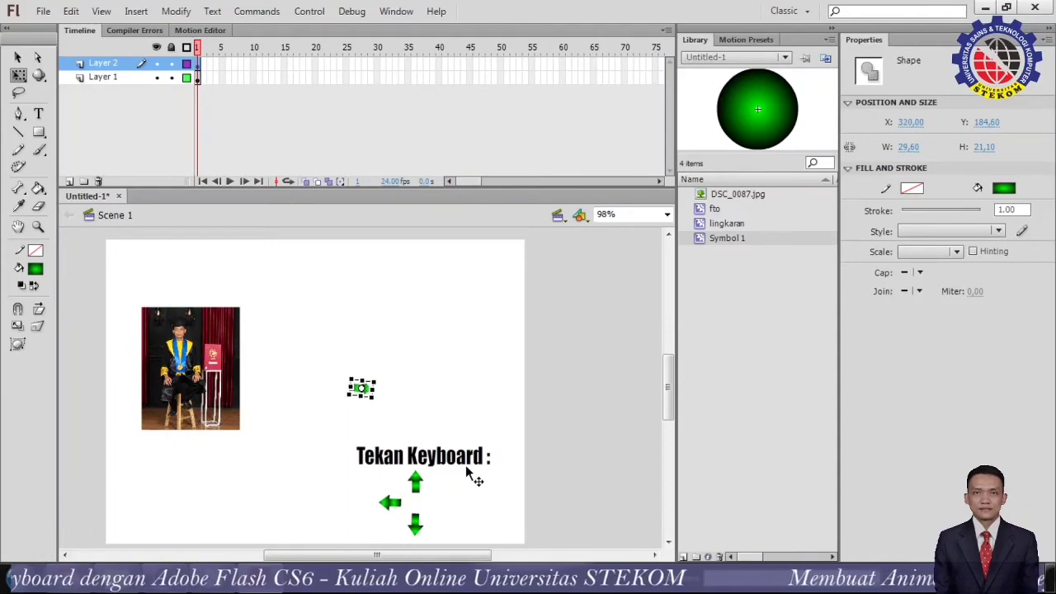
Move the right-pointing arrow to the right of the gap between the up and down arrows, at about X 425, Y 337.6, and fine-tune its rotation.
key(Right)
key(Right)
key(Right)
key(Right)
key(Right)
key(Right)
key(Right)
key(Right)
key(Right)
key(Right)
key(Right)
key(Right)
key(Right)
key(Right)
key(Right)
key(Right)
key(Right)
key(Right)
key(Right)
key(Right)
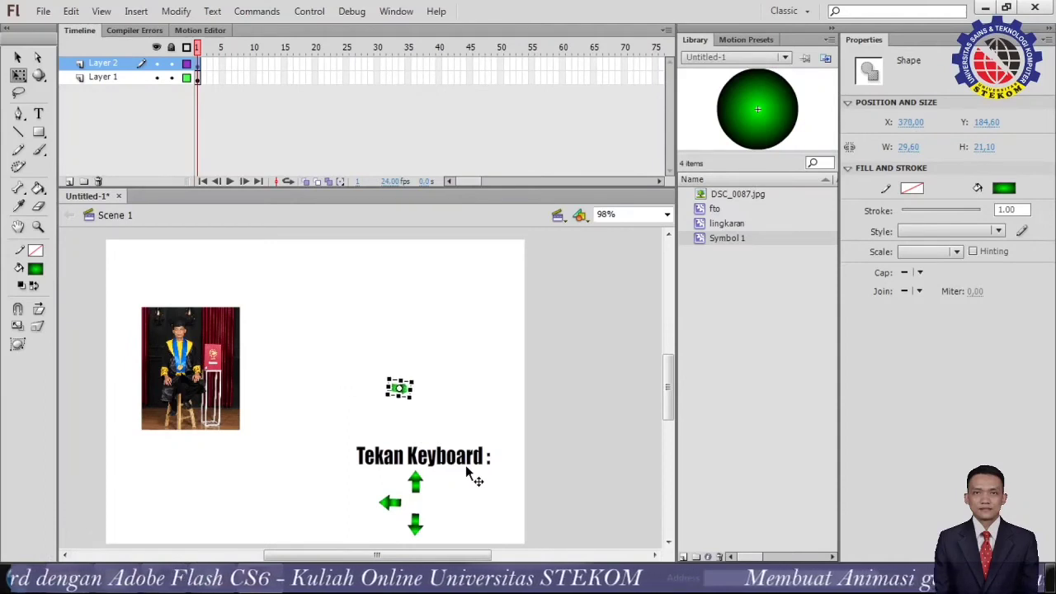
key(Right)
key(Right)
key(Right)
key(Right)
key(Right)
key(Right)
key(Right)
key(Right)
key(Right)
key(Right)
key(Right)
key(Right)
key(Right)
key(Right)
key(Right)
key(Right)
key(Right)
key(Right)
key(Right)
key(Right)
key(Down)
key(Down)
key(Down)
key(Down)
key(Down)
key(Down)
key(Down)
key(Down)
key(Down)
key(Down)
key(Down)
key(Down)
key(Down)
key(Down)
key(Down)
key(Down)
key(Down)
key(Down)
key(Down)
key(Down)
key(Down)
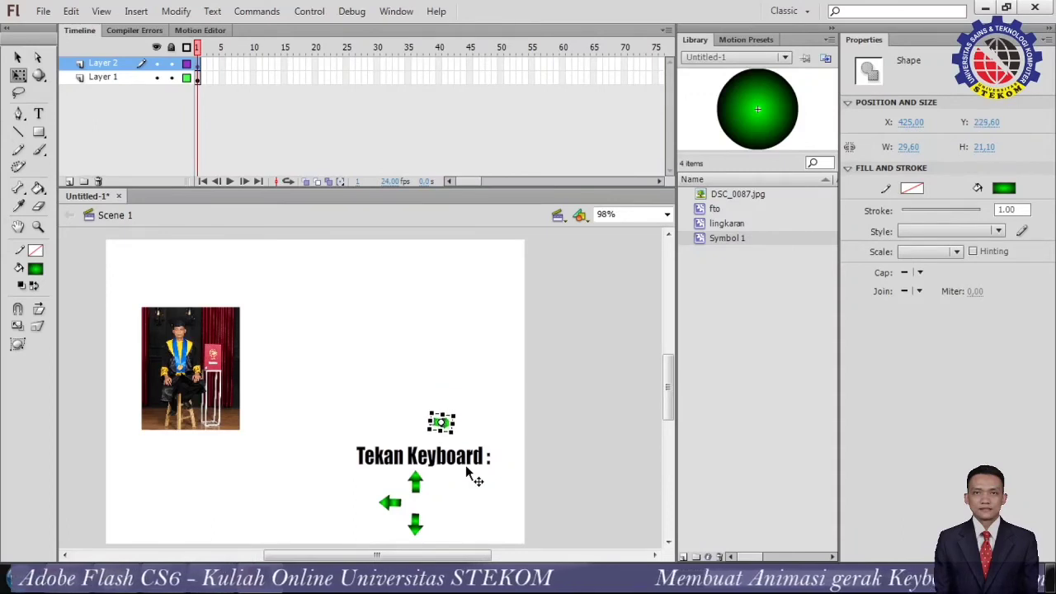
key(Down)
key(Down)
key(Down)
key(Down)
key(Down)
key(Down)
key(Down)
key(Down)
key(Down)
key(Down)
key(Down)
key(Down)
key(Down)
key(Down)
key(Down)
key(Down)
key(Down)
key(Down)
key(Down)
key(Down)
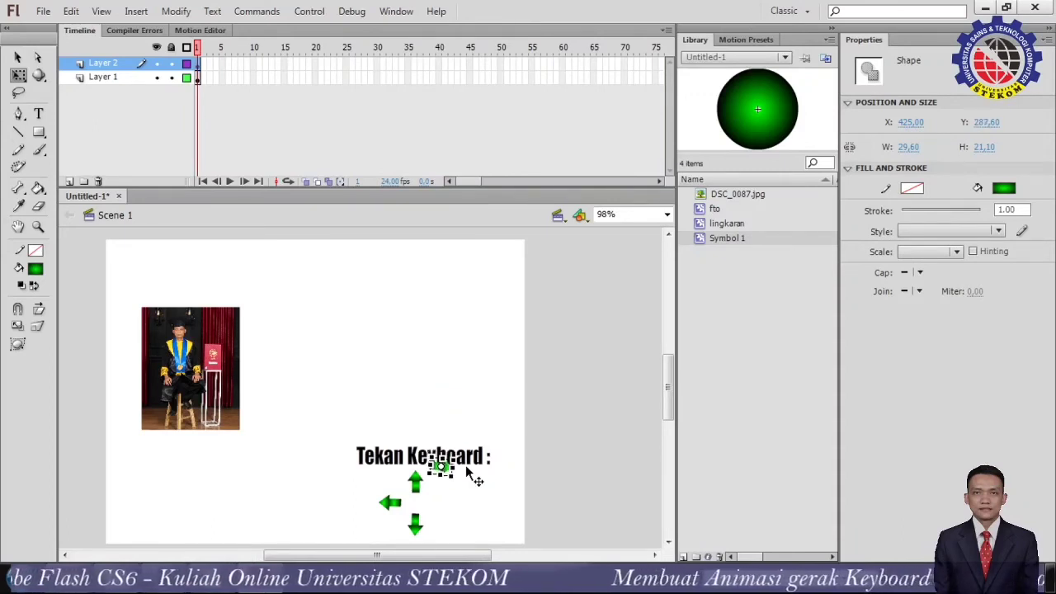
key(Down)
key(Down)
key(Down)
key(Down)
key(Down)
key(Down)
key(Down)
key(Down)
key(Down)
key(Down)
key(Down)
key(Down)
key(Down)
key(Down)
key(Down)
key(Down)
key(Down)
key(Down)
key(Down)
key(Down)
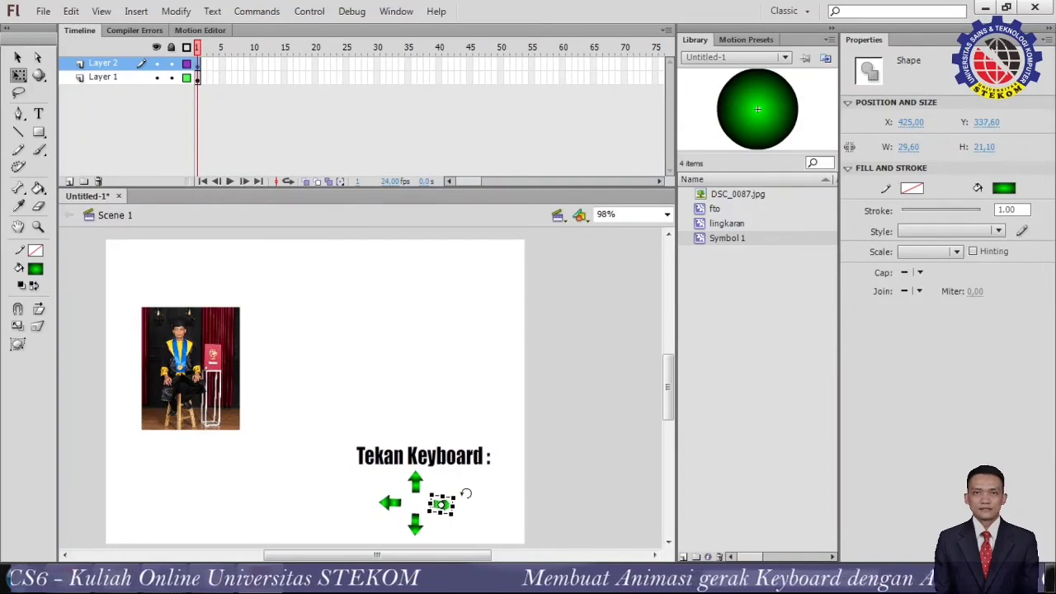
drag(465, 494, 467, 489)
click(483, 517)
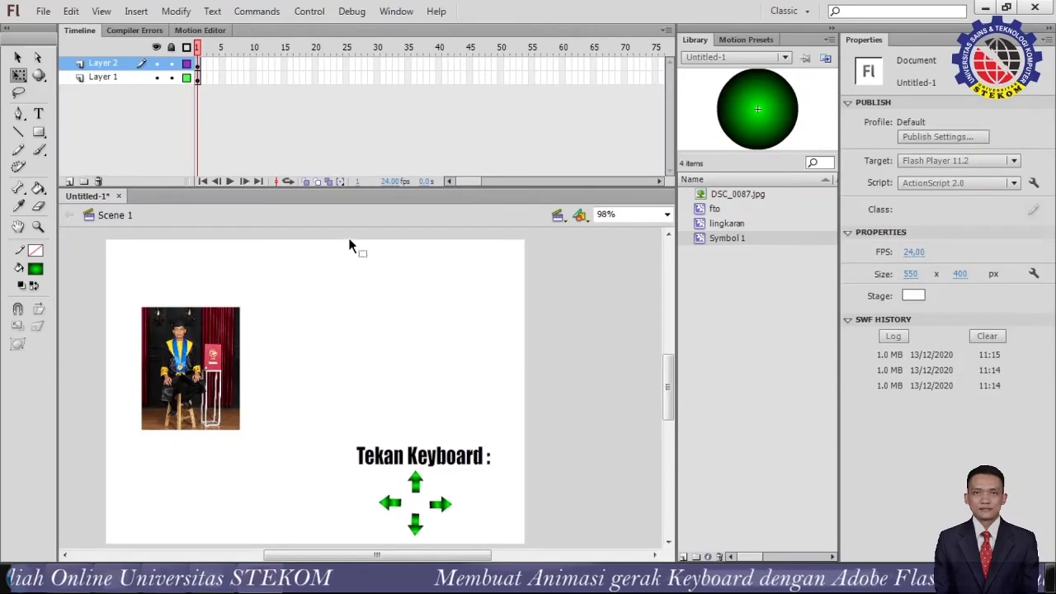
Test the movie in Flash Professional and check the keyboard control by moving the photo up and down.
click(312, 12)
mouse_move(368, 128)
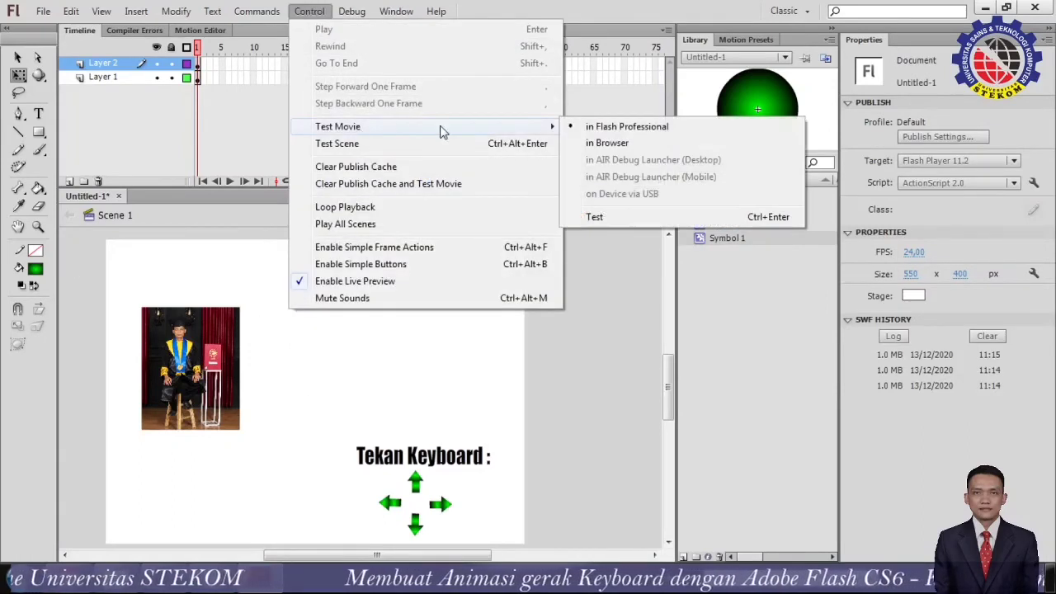
click(623, 126)
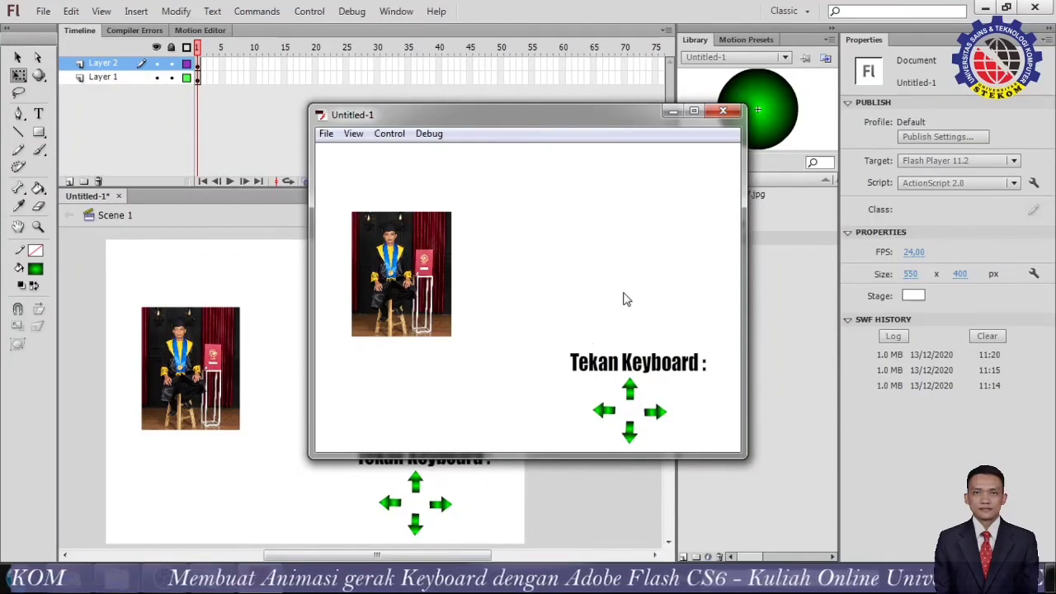
key(Up)
key(Up)
key(Up)
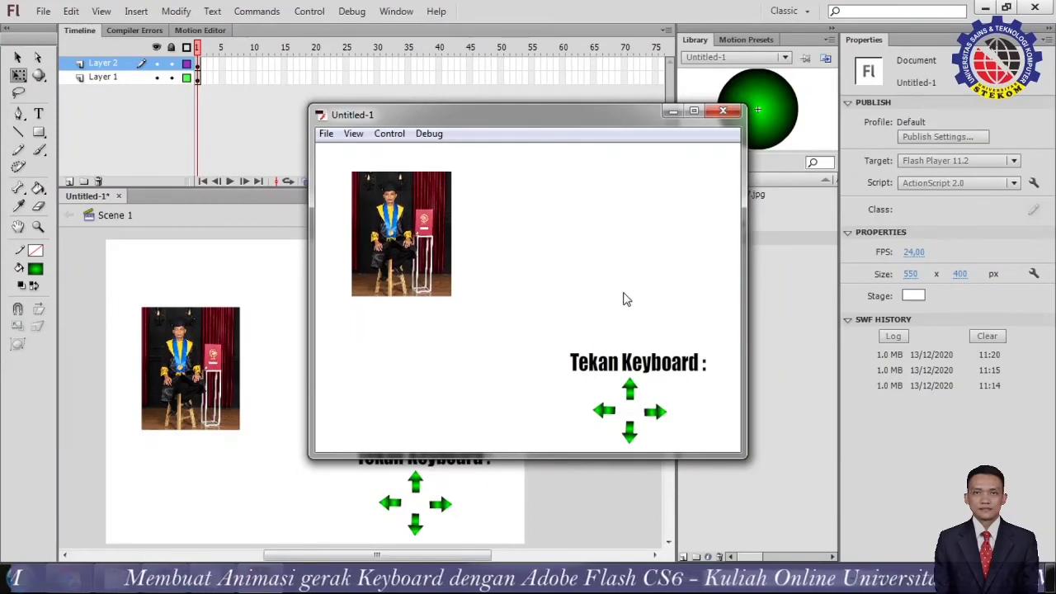
key(Down)
key(Down)
key(Down)
Check horizontal keyboard control in the test movie by moving the photo right toward the instruction text and partway back left.
key(Right)
key(Right)
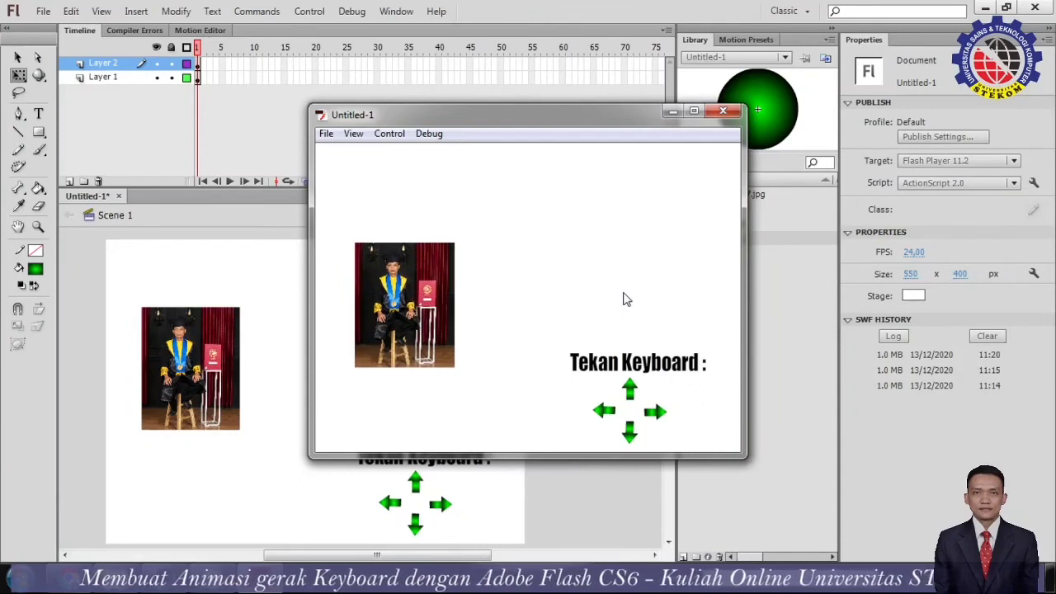
key(Right)
key(Right)
key(Right)
key(Right)
key(Right)
key(Right)
key(Right)
key(Right)
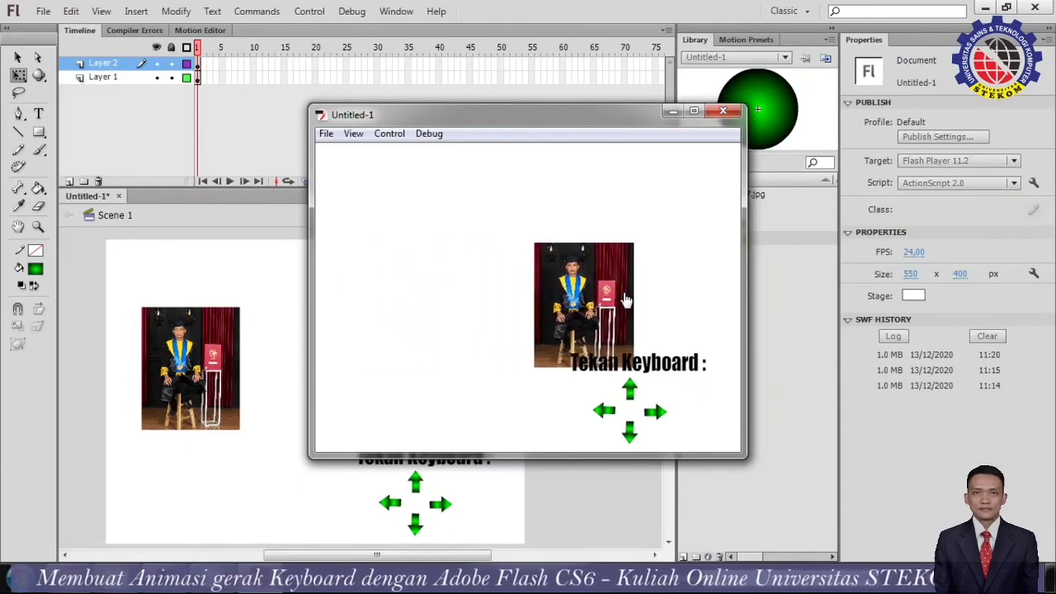
key(Left)
key(Left)
key(Left)
key(Left)
key(Left)
key(Left)
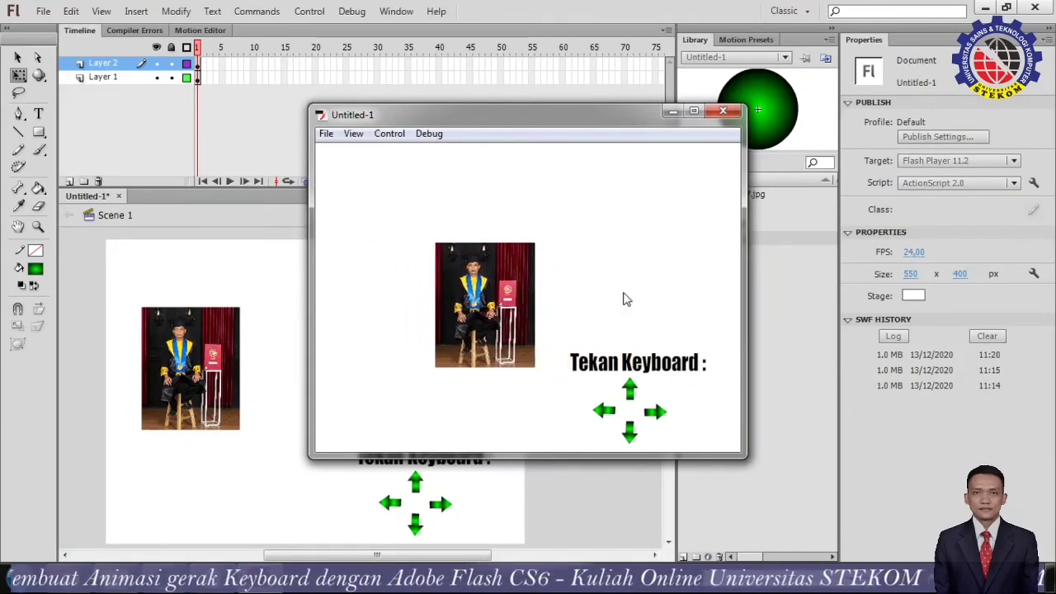
Try short mixed moves of the photo in all four directions, including a longer run to the right and back left.
key(Up)
key(Down)
key(Left)
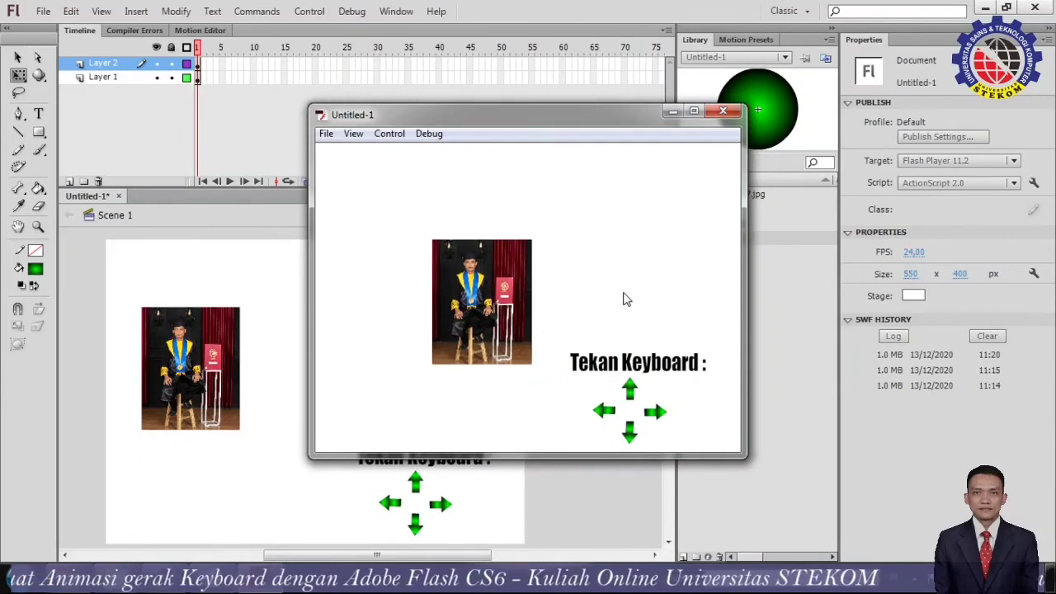
key(Left)
key(Up)
key(Down)
key(Up)
key(Left)
key(Right)
key(Right)
key(Right)
key(Right)
key(Right)
key(Right)
key(Right)
key(Right)
key(Right)
key(Right)
key(Right)
key(Right)
key(Right)
key(Right)
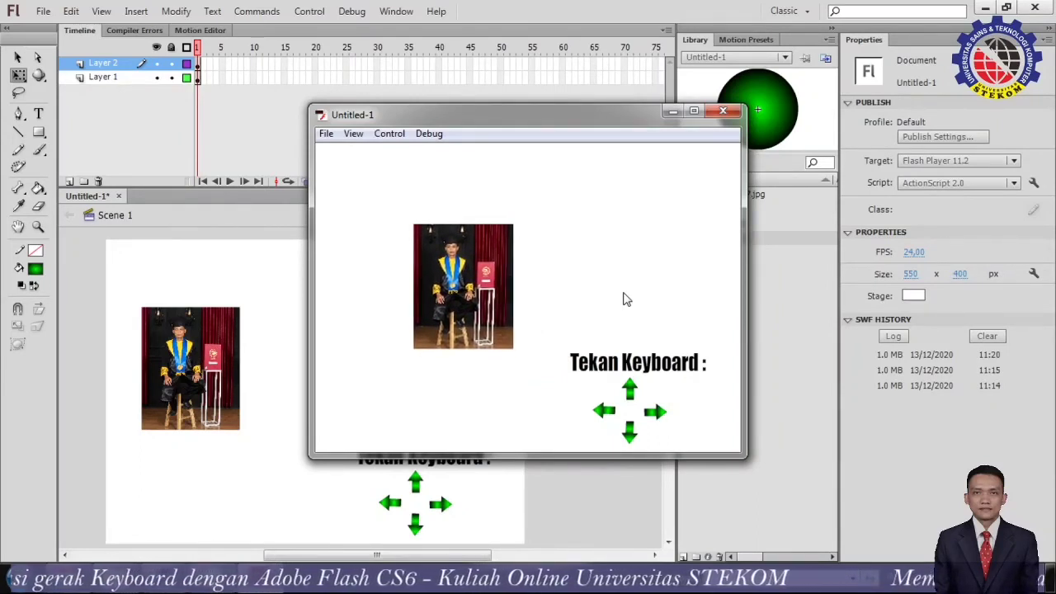
key(Left)
key(Left)
key(Left)
key(Left)
key(Left)
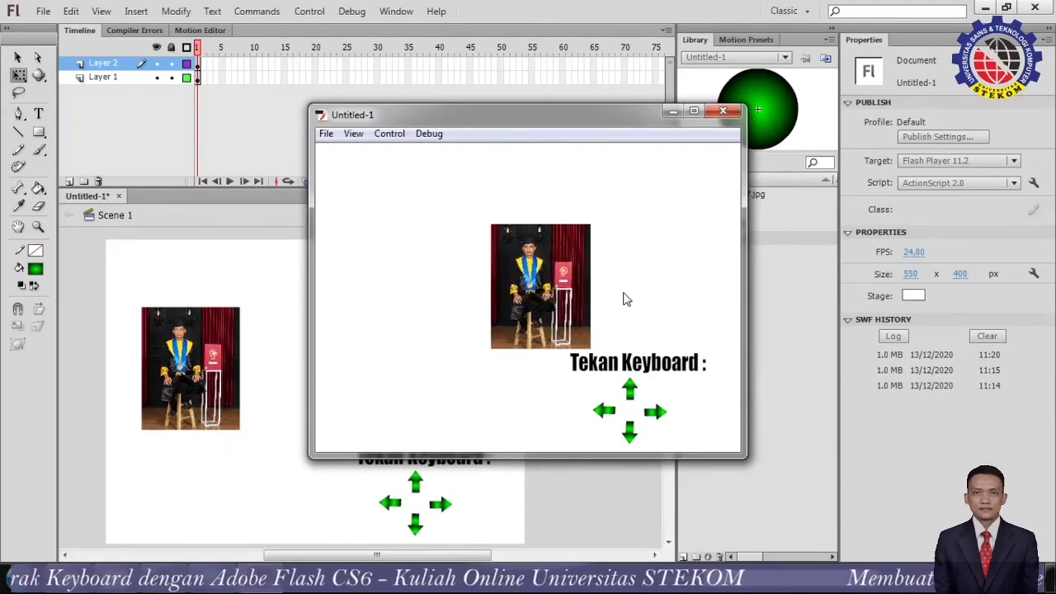
Move the photo left across the test movie, away from the instruction text, to check sustained keyboard control.
key(Left)
key(Left)
key(Left)
key(Left)
key(Left)
key(Left)
key(Left)
key(Left)
key(Left)
key(Left)
key(Left)
key(Left)
key(Left)
key(Left)
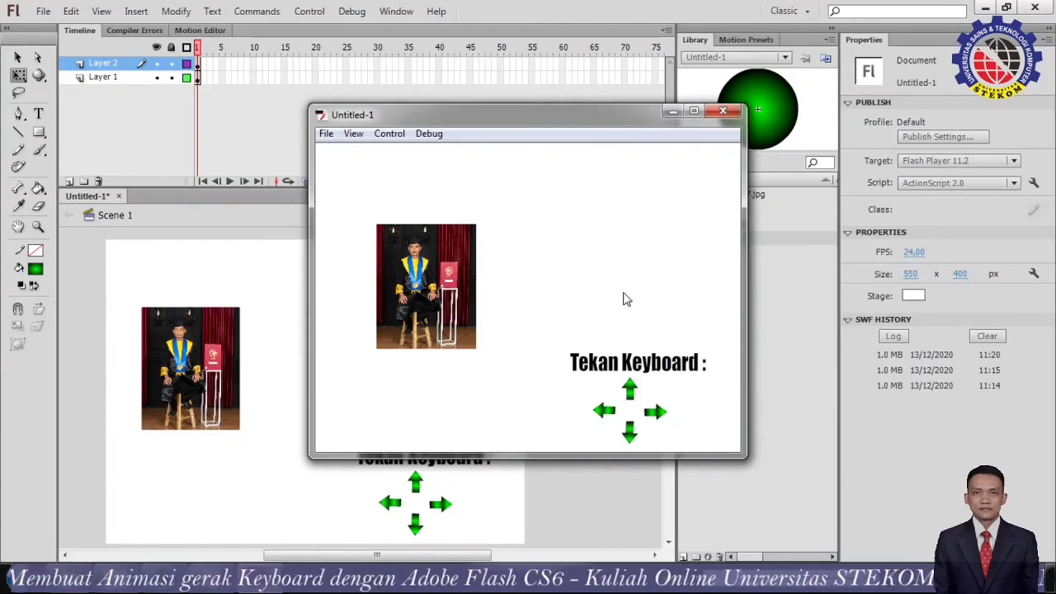
View the test movie maximized, restore its window, and return to the document's stage.
click(695, 112)
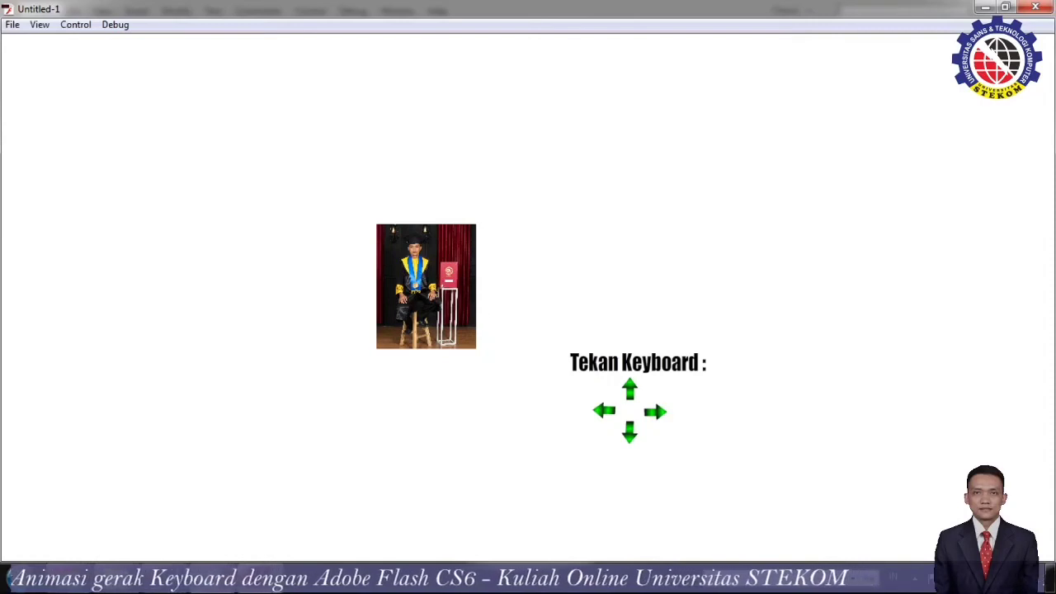
click(1005, 8)
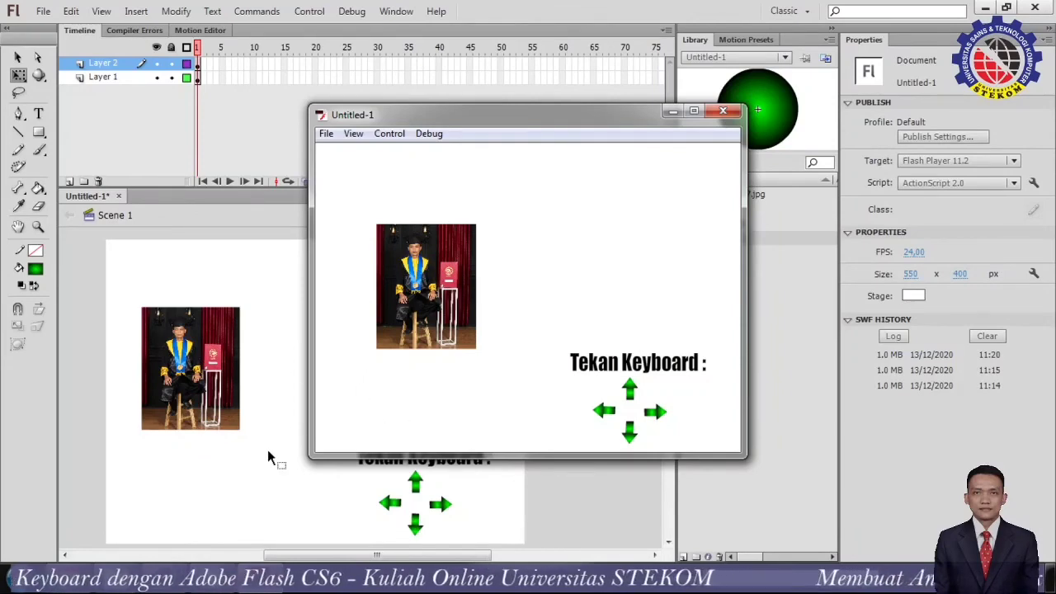
click(240, 468)
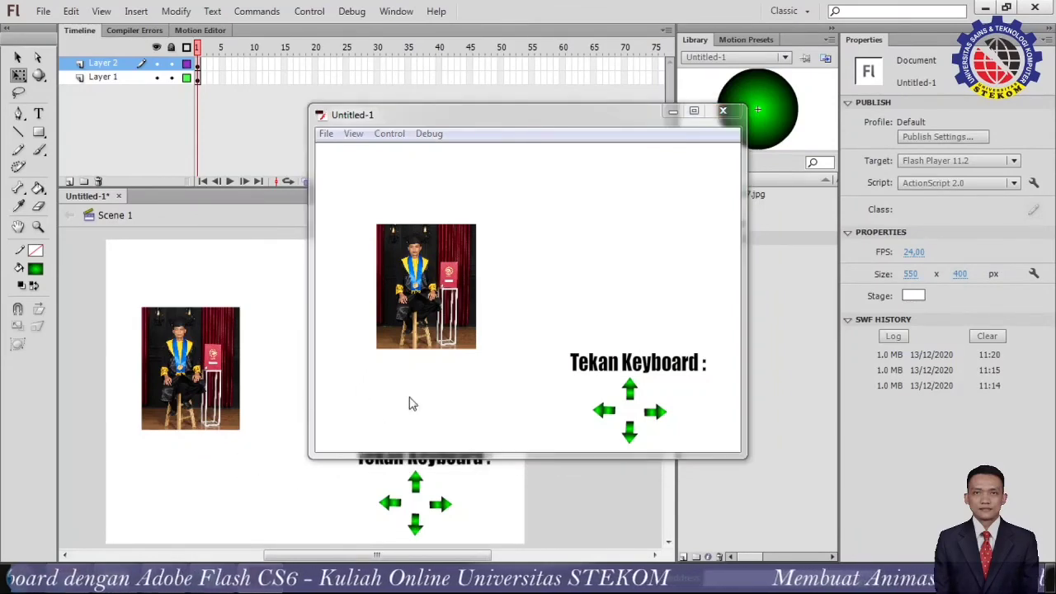
Enlarge the photo on the stage to about 295 px high, stretch it slightly wider, and deselect it.
click(221, 350)
drag(238, 429, 270, 480)
drag(176, 369, 208, 376)
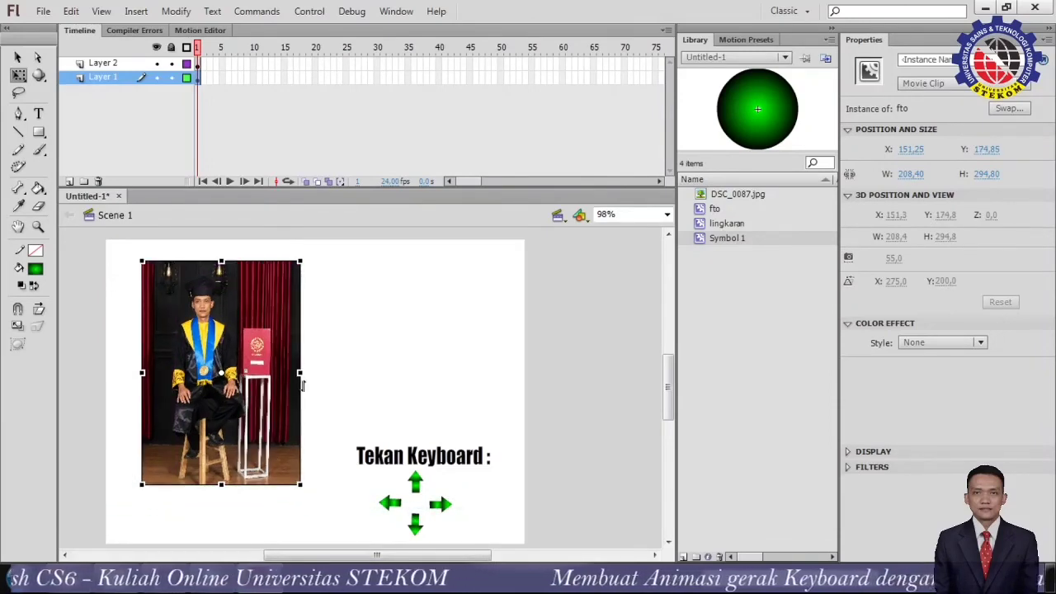
mouse_move(301, 373)
mouse_down()
mouse_move(322, 375)
mouse_move(310, 375)
mouse_up()
click(412, 376)
click(306, 377)
click(365, 426)
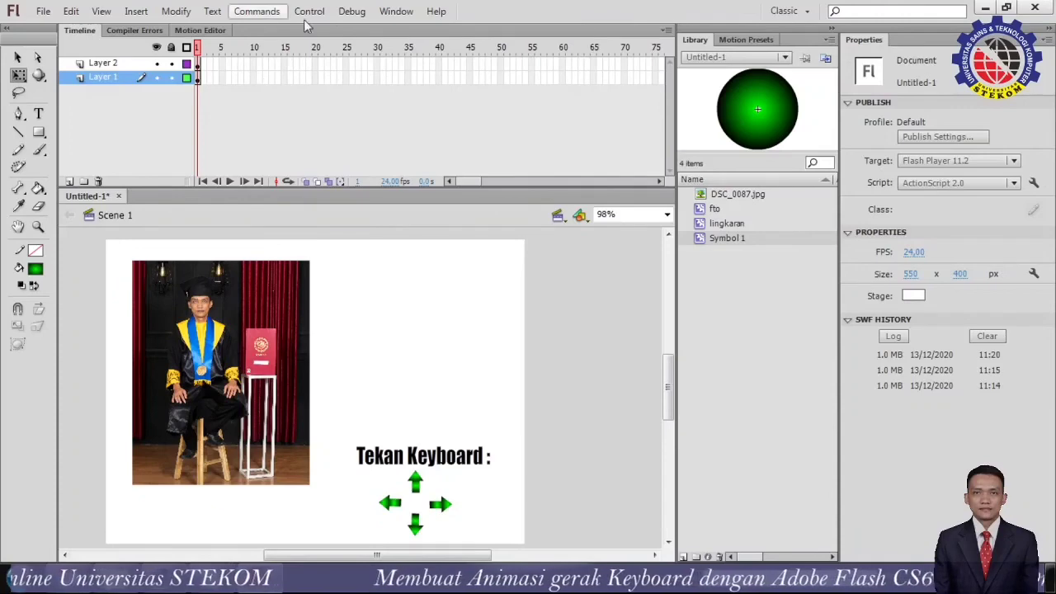
Start saving the document, and create and open a new folder named praktek 16 inside Animas Grafis.
click(42, 11)
click(71, 140)
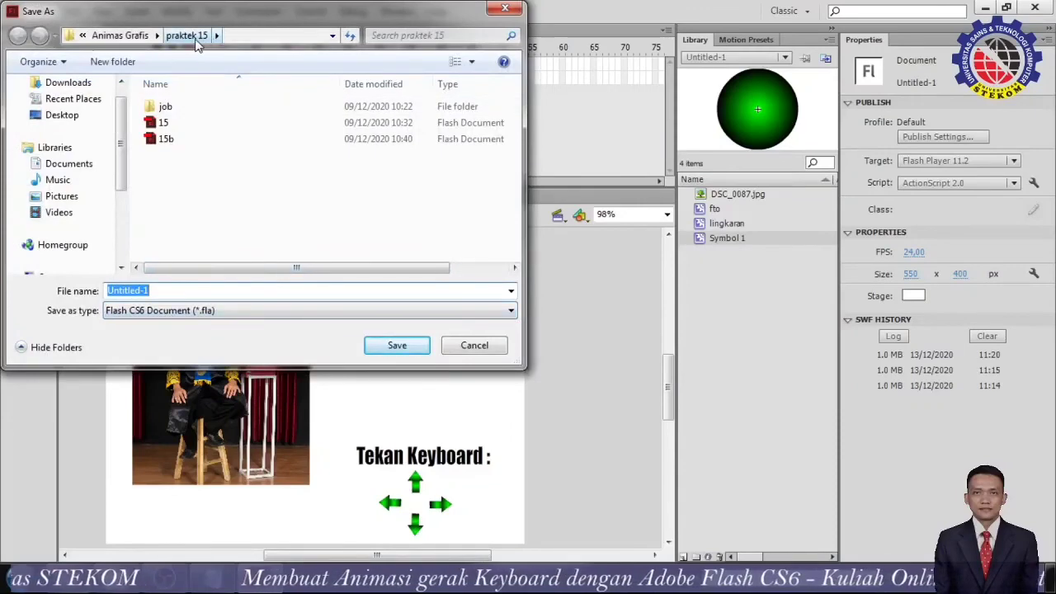
click(142, 37)
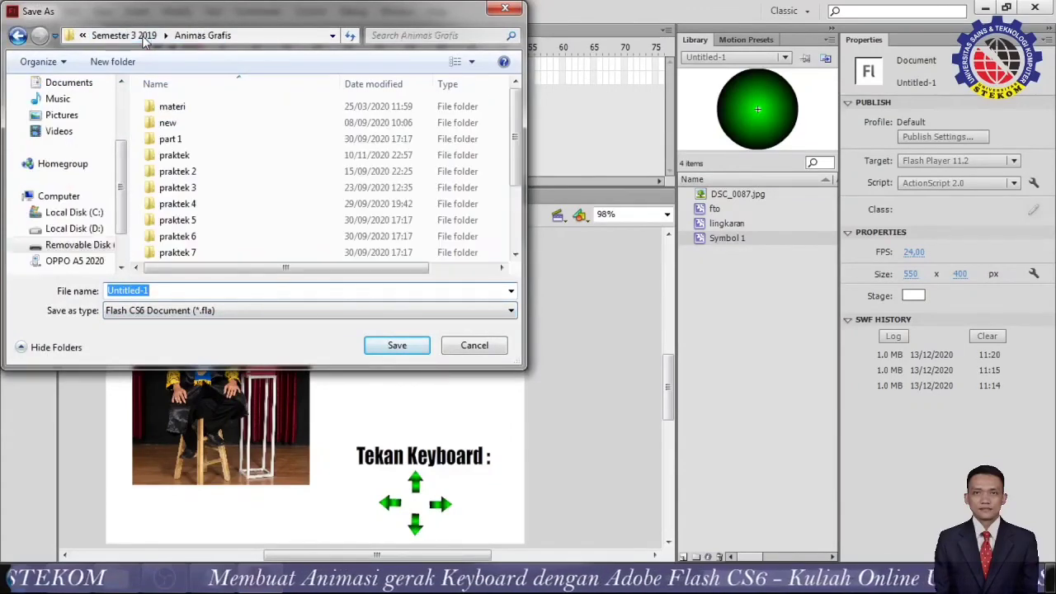
click(209, 252)
scroll(219, 245, down, 2)
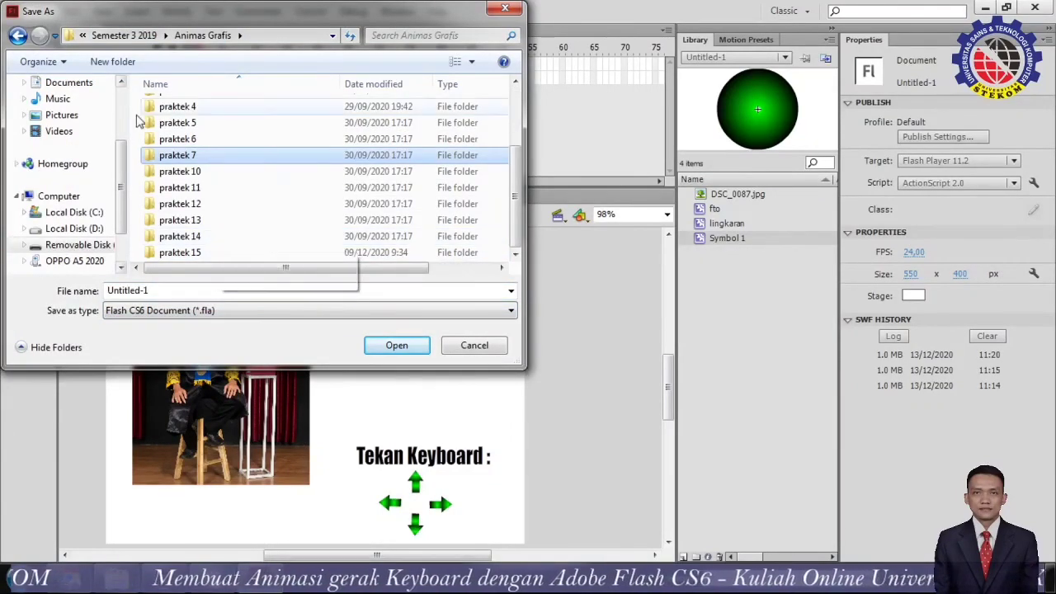
click(96, 66)
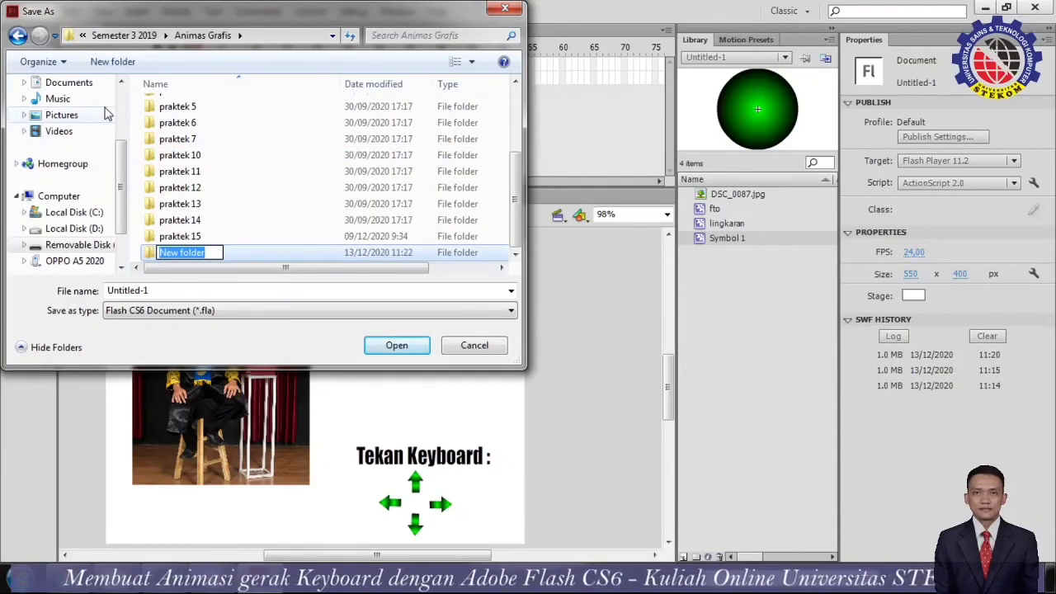
text(praktek 16)
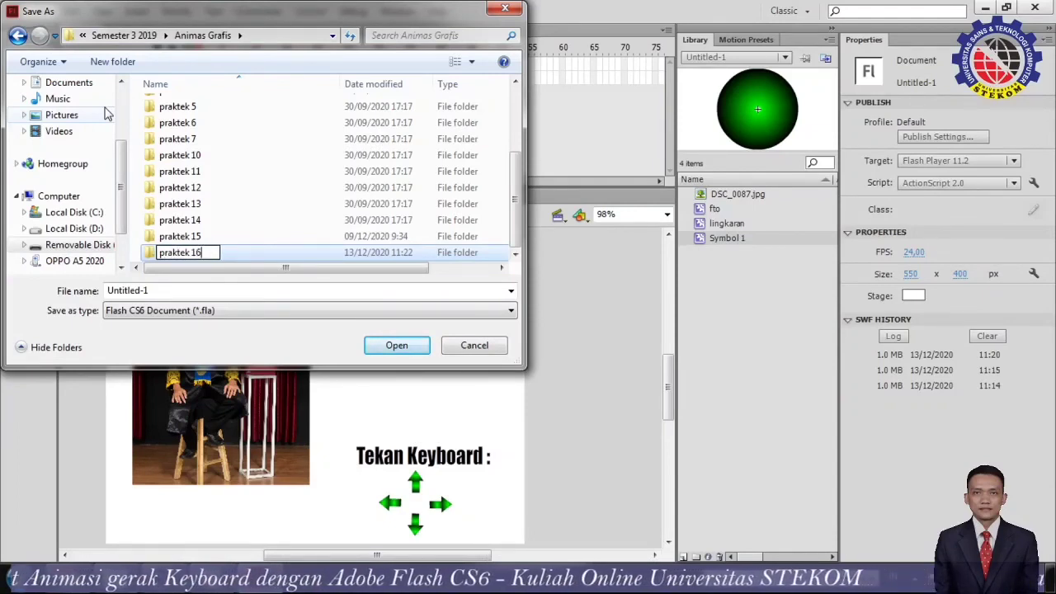
click(335, 225)
double_click(248, 254)
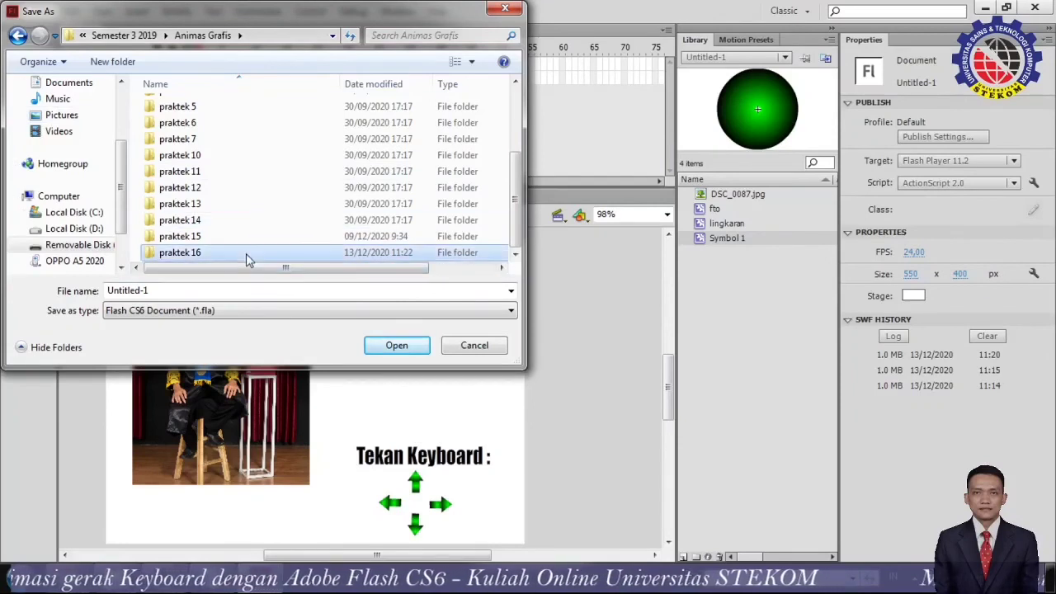
Save the document as 16 in Flash CS6 Document (*.fla) format in the praktek 16 folder.
click(310, 291)
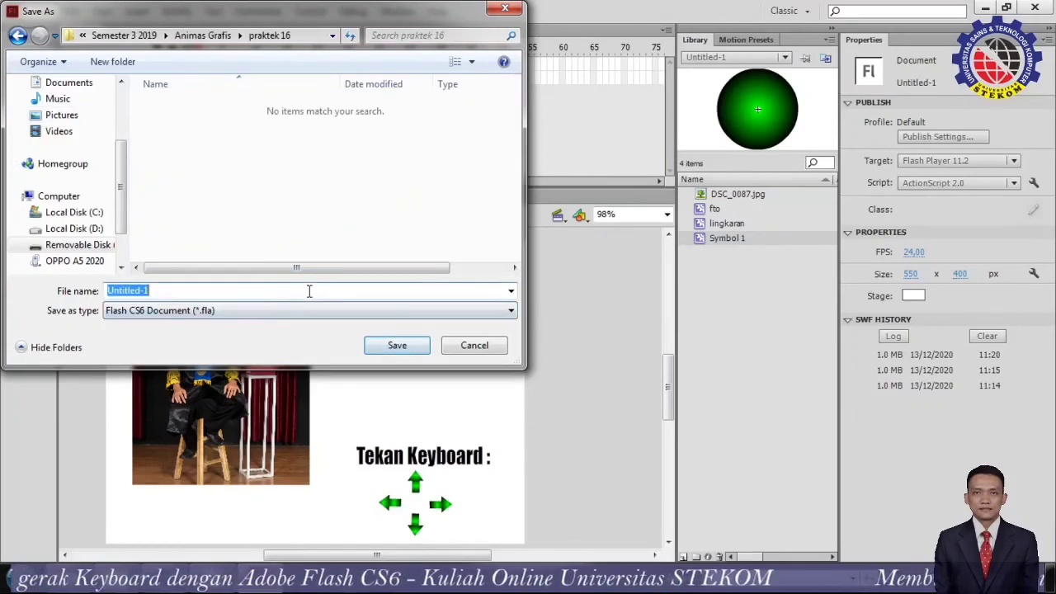
text(16)
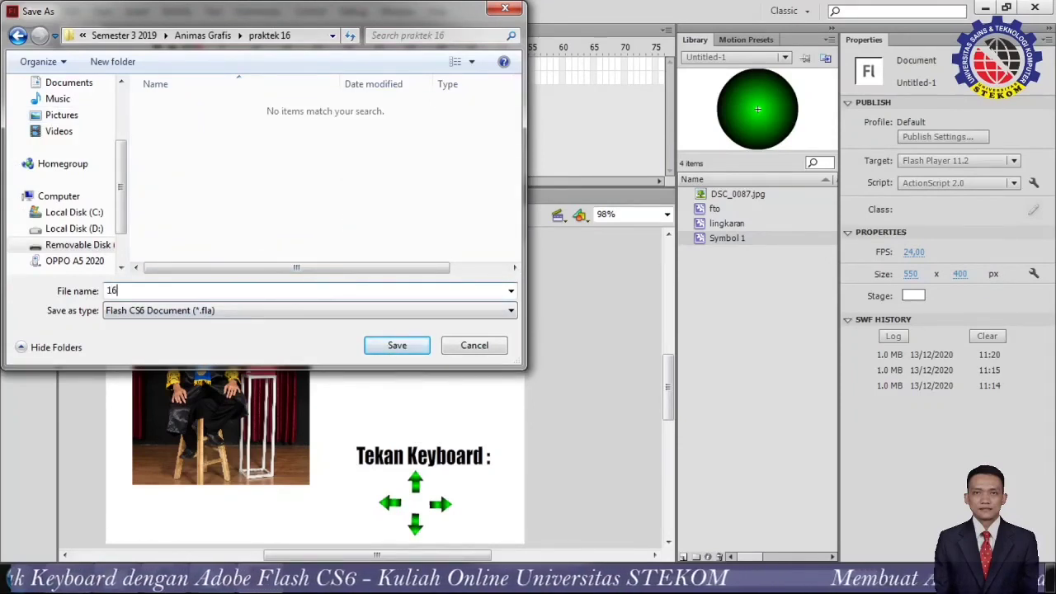
click(391, 347)
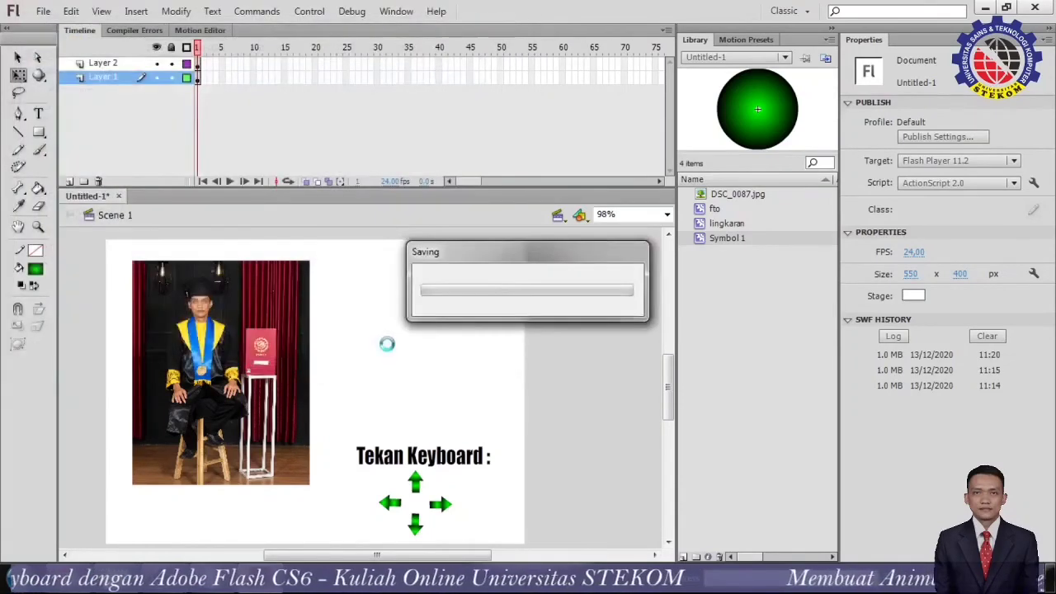
Test the saved movie and check horizontal keyboard control by moving the enlarged photo right and partway back left.
click(309, 11)
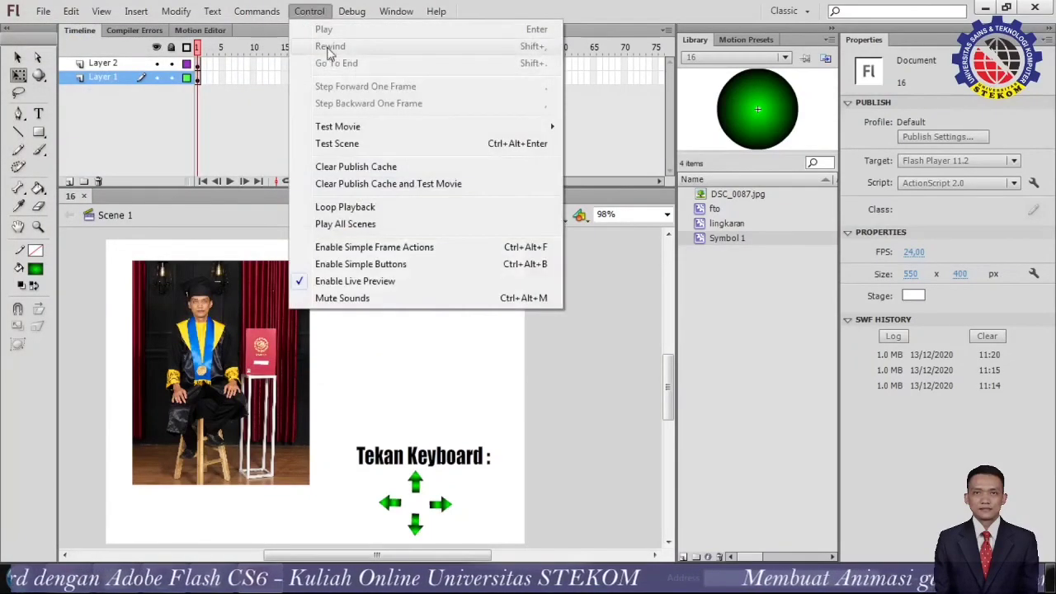
mouse_move(343, 129)
click(625, 128)
key(Right)
key(Right)
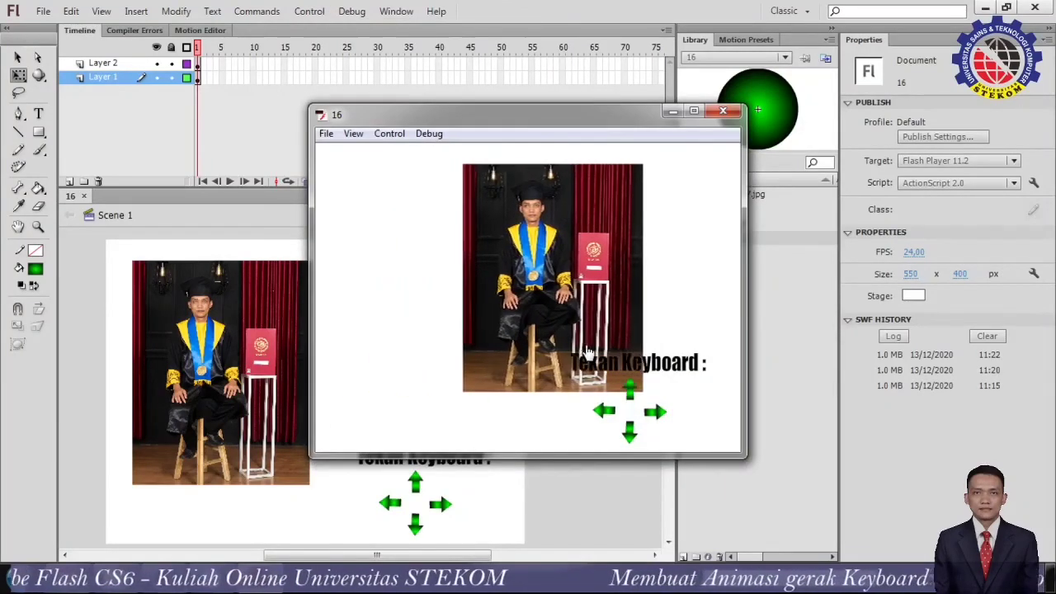
key(Left)
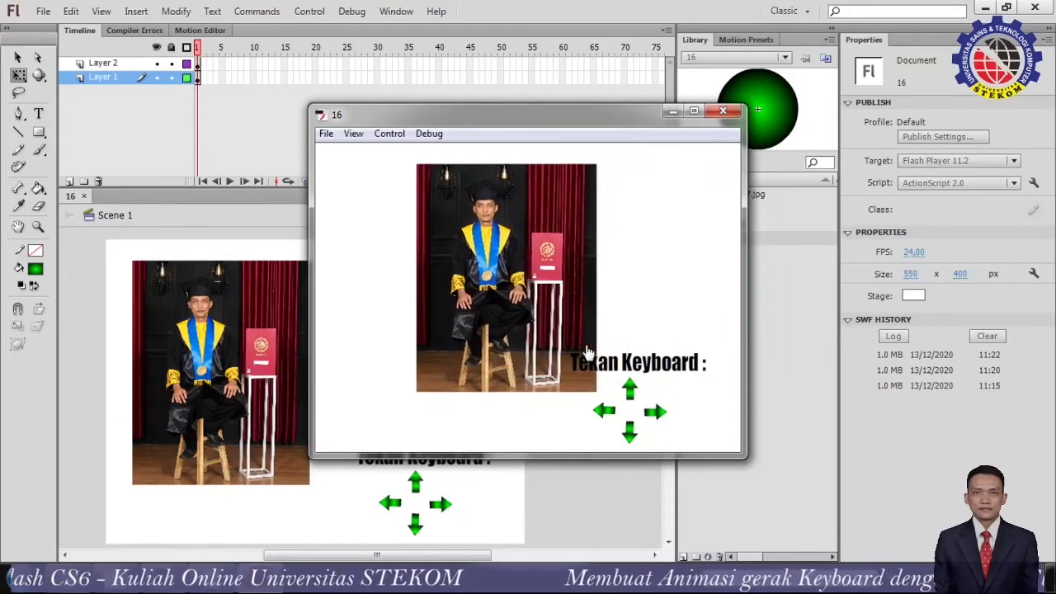
Check the enlarged photo's keyboard control with short moves up, down, left and right.
key(Up)
key(Down)
key(Up)
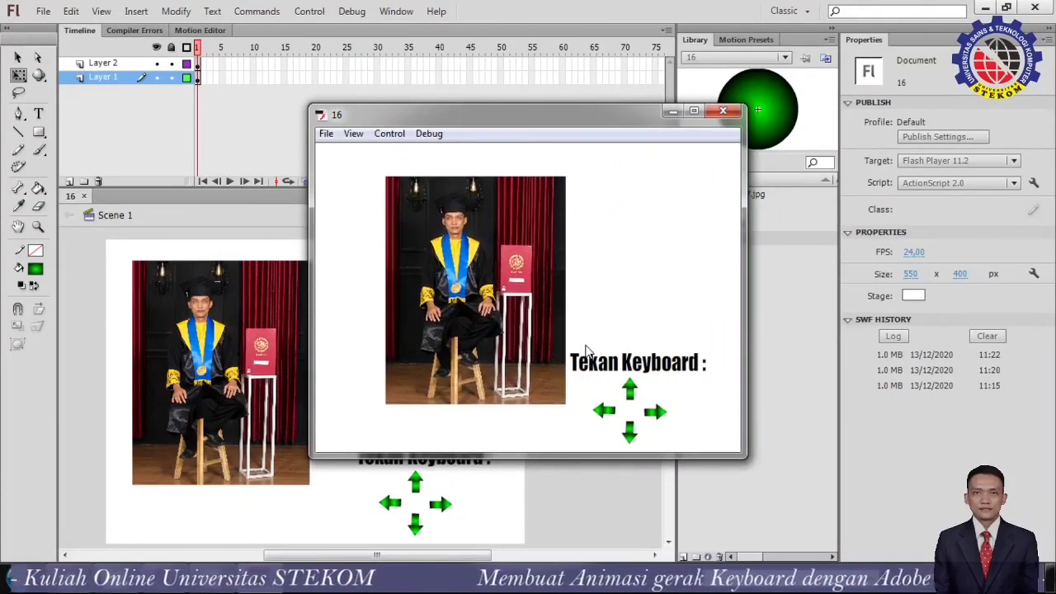
key(Left)
key(Down)
key(Right)
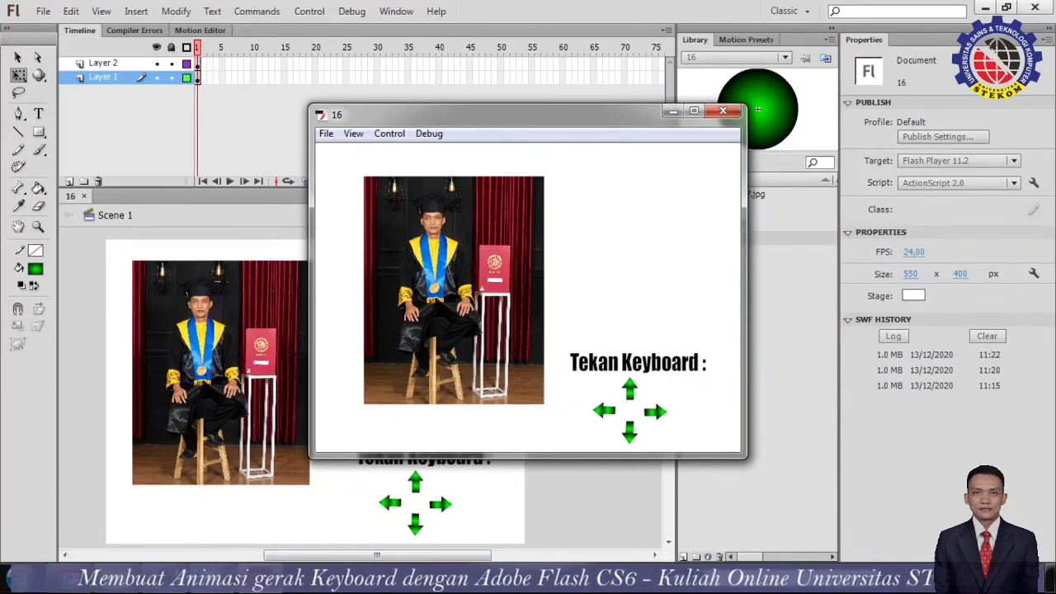
Switch to OBS, hide the Display Capture source in the lanjut scene, and enlarge the Flash test movie window.
click(188, 579)
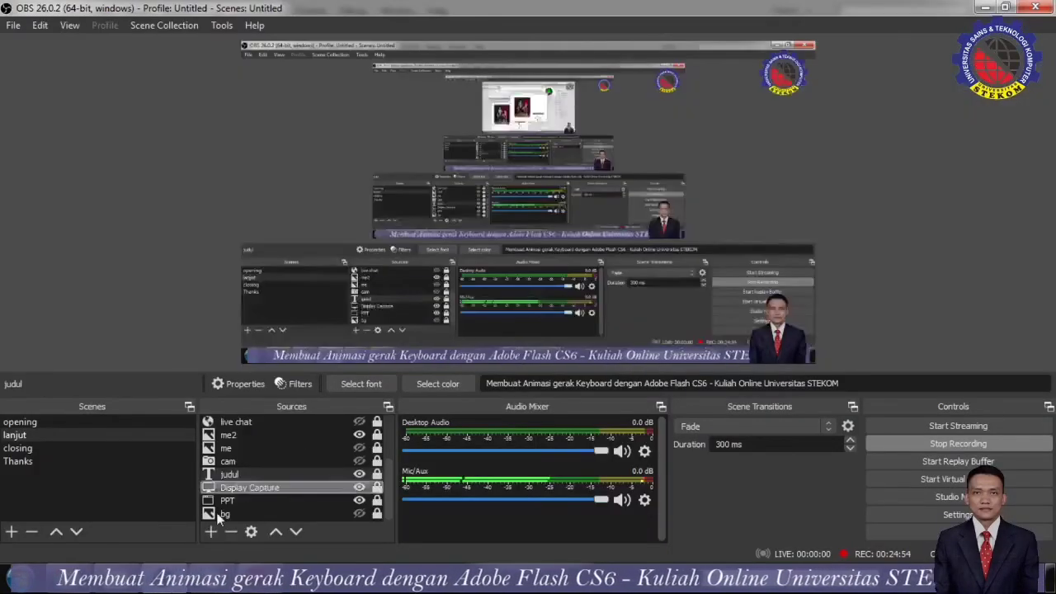
click(359, 488)
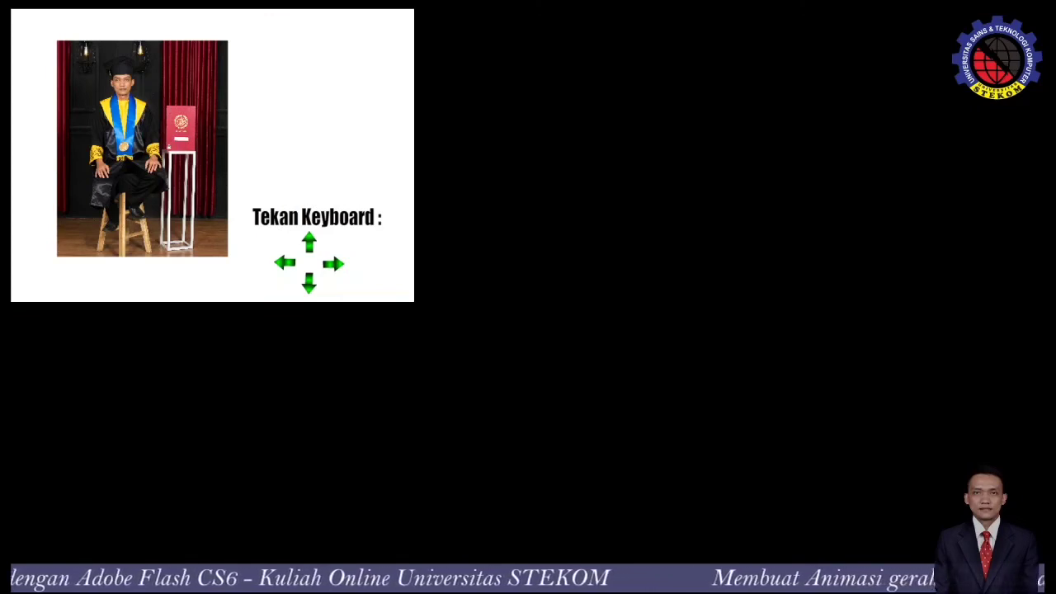
click(668, 87)
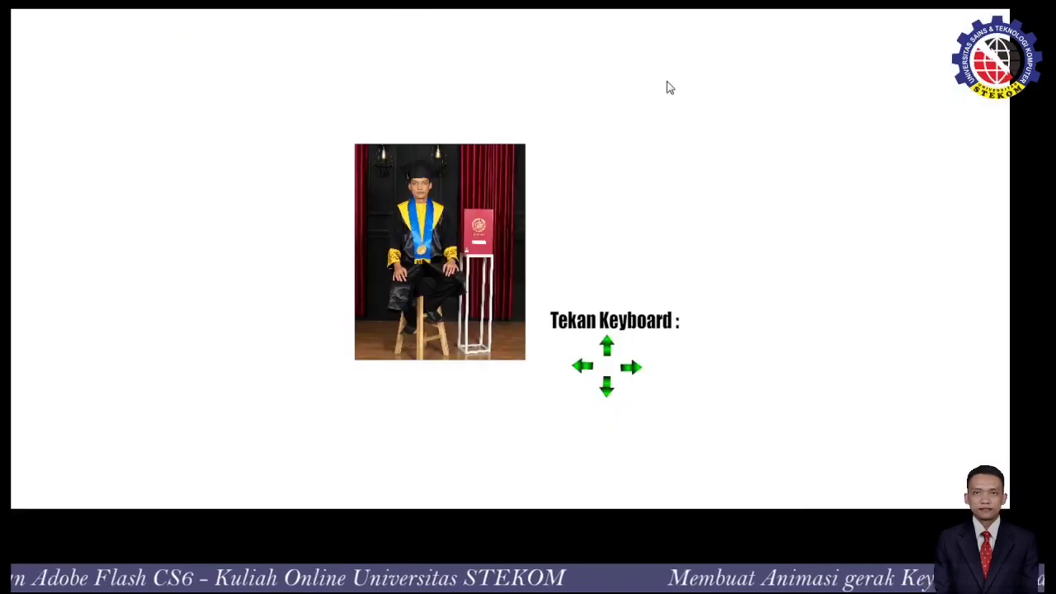